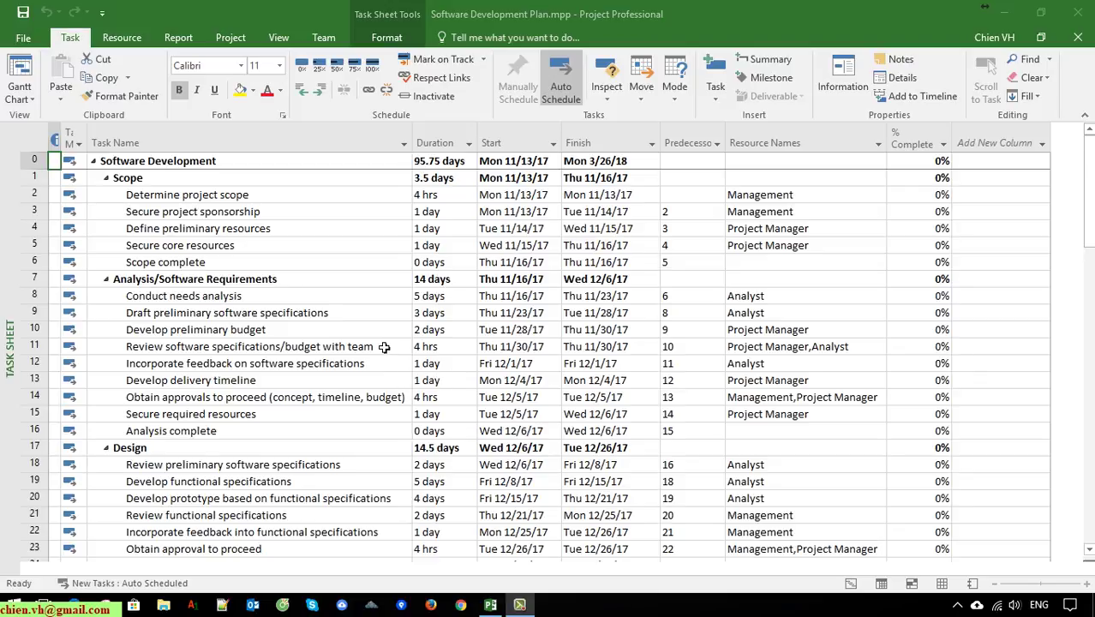
{"action": "scroll", "coordinate": [403, 361], "scroll_direction": "down", "scroll_amount": 4}
{"action": "left_click_drag", "start_coordinate": [1090, 261], "coordinate": [1090, 163]}
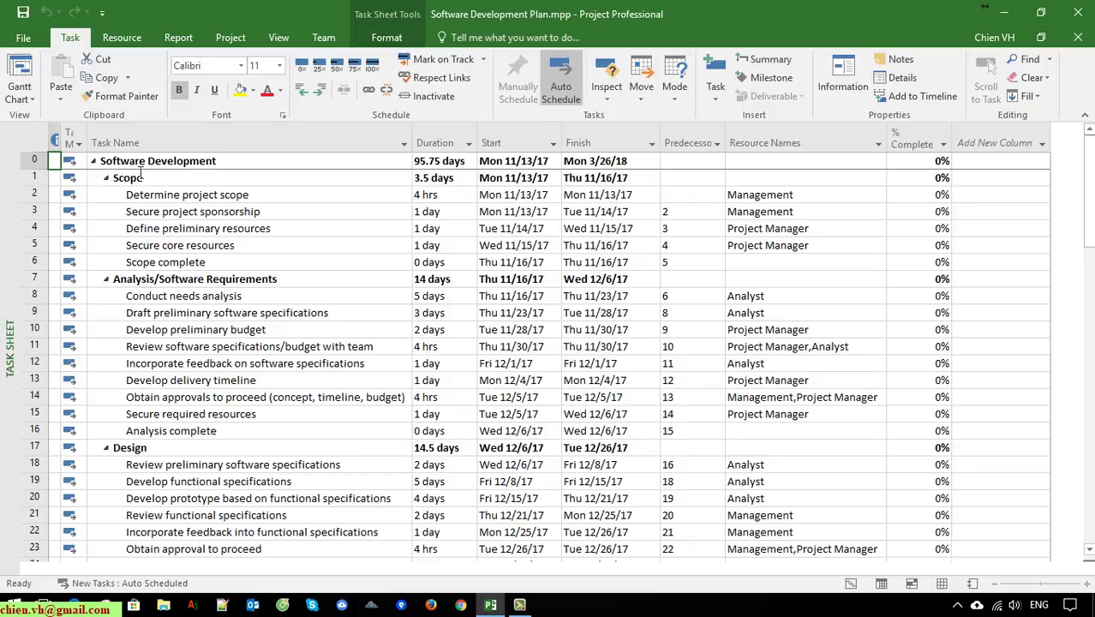
{"action": "scroll", "coordinate": [541, 389], "scroll_direction": "down", "scroll_amount": 1}
{"action": "scroll", "coordinate": [542, 390], "scroll_direction": "down", "scroll_amount": 1}
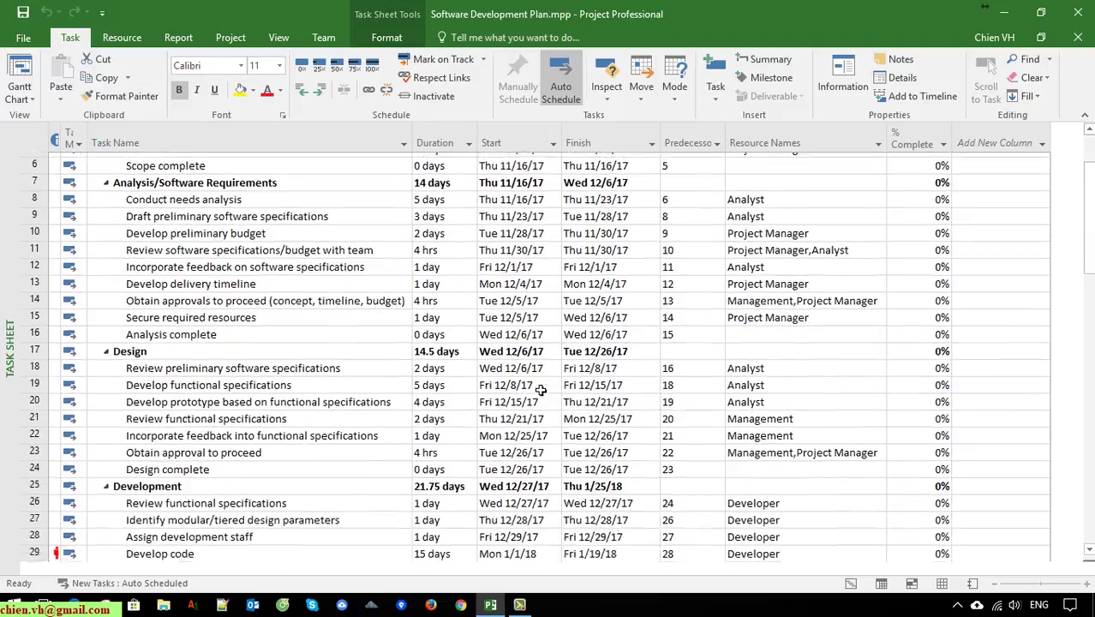
{"action": "scroll", "coordinate": [542, 390], "scroll_direction": "down", "scroll_amount": 2}
{"action": "scroll", "coordinate": [540, 389], "scroll_direction": "down", "scroll_amount": 3}
{"action": "scroll", "coordinate": [538, 390], "scroll_direction": "down", "scroll_amount": 4}
{"action": "scroll", "coordinate": [538, 390], "scroll_direction": "down", "scroll_amount": 4}
{"action": "scroll", "coordinate": [538, 390], "scroll_direction": "down", "scroll_amount": 4}
{"action": "scroll", "coordinate": [537, 389], "scroll_direction": "down", "scroll_amount": 6}
{"action": "scroll", "coordinate": [538, 390], "scroll_direction": "down", "scroll_amount": 1}
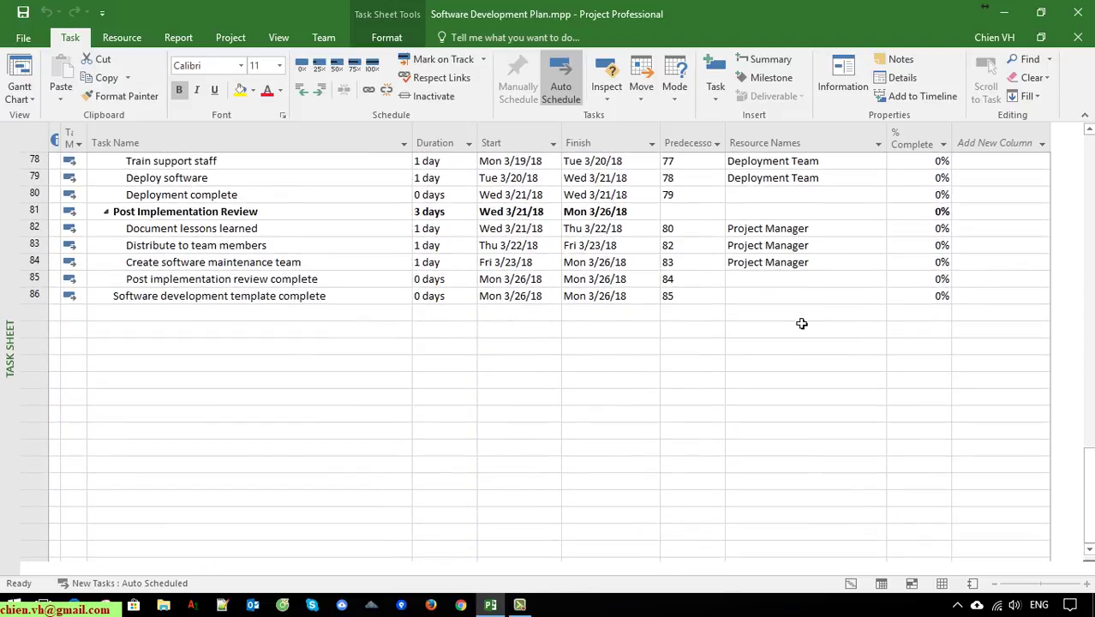
Select all 86 task rows of the Software Development Plan with Ctrl+A
{"action": "key", "text": "ctrl+a"}
{"action": "scroll", "coordinate": [765, 313], "scroll_direction": "up", "scroll_amount": 3}
{"action": "scroll", "coordinate": [643, 386], "scroll_direction": "up", "scroll_amount": 5}
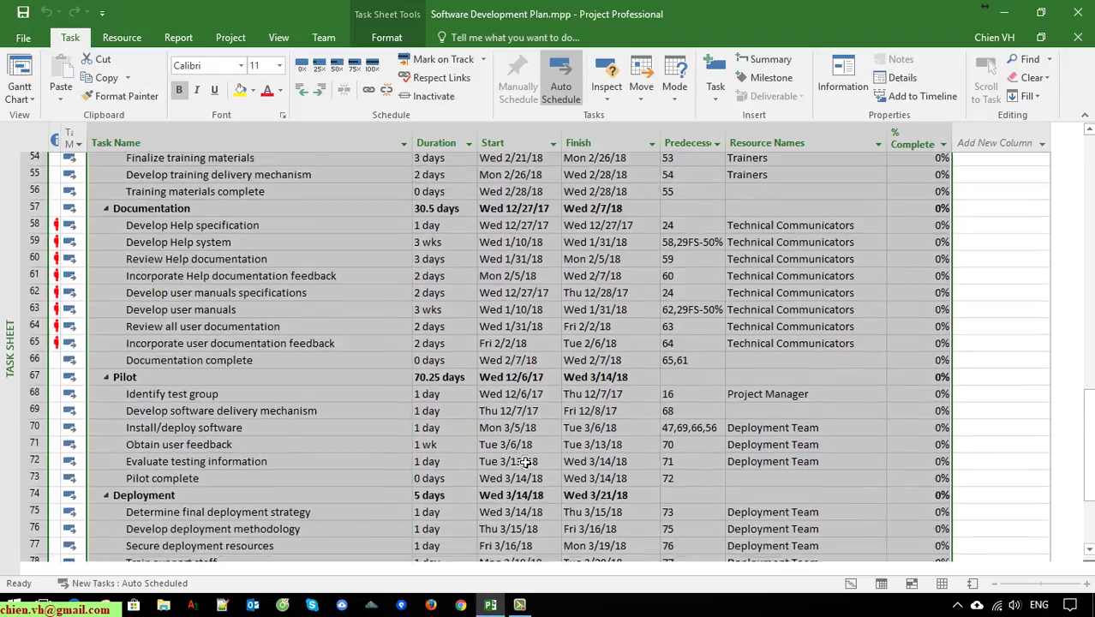
{"action": "scroll", "coordinate": [531, 458], "scroll_direction": "up", "scroll_amount": 5}
{"action": "scroll", "coordinate": [531, 458], "scroll_direction": "up", "scroll_amount": 6}
{"action": "scroll", "coordinate": [531, 458], "scroll_direction": "up", "scroll_amount": 6}
{"action": "scroll", "coordinate": [531, 458], "scroll_direction": "up", "scroll_amount": 1}
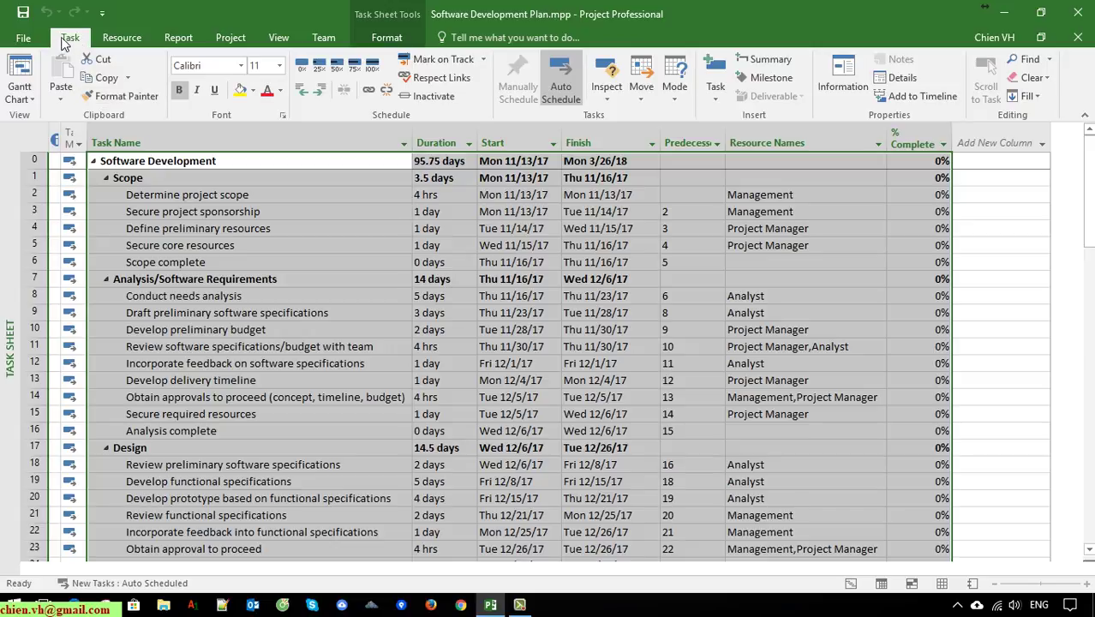
Copy the selected task rows with the Task tab's Copy command
{"action": "left_click", "coordinate": [130, 79]}
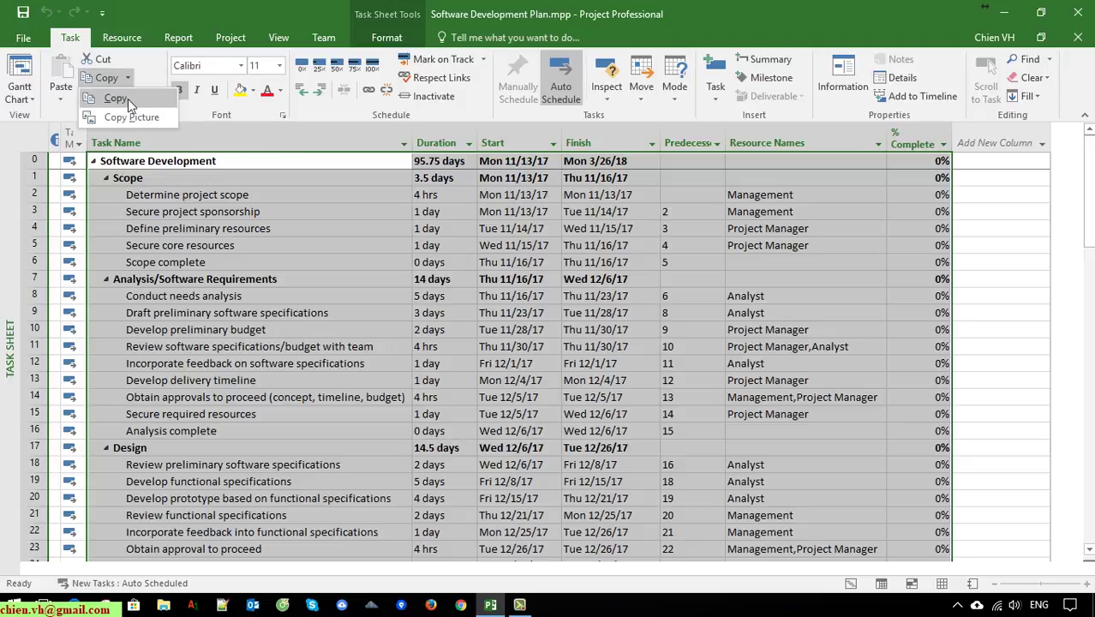
{"action": "left_click", "coordinate": [124, 100]}
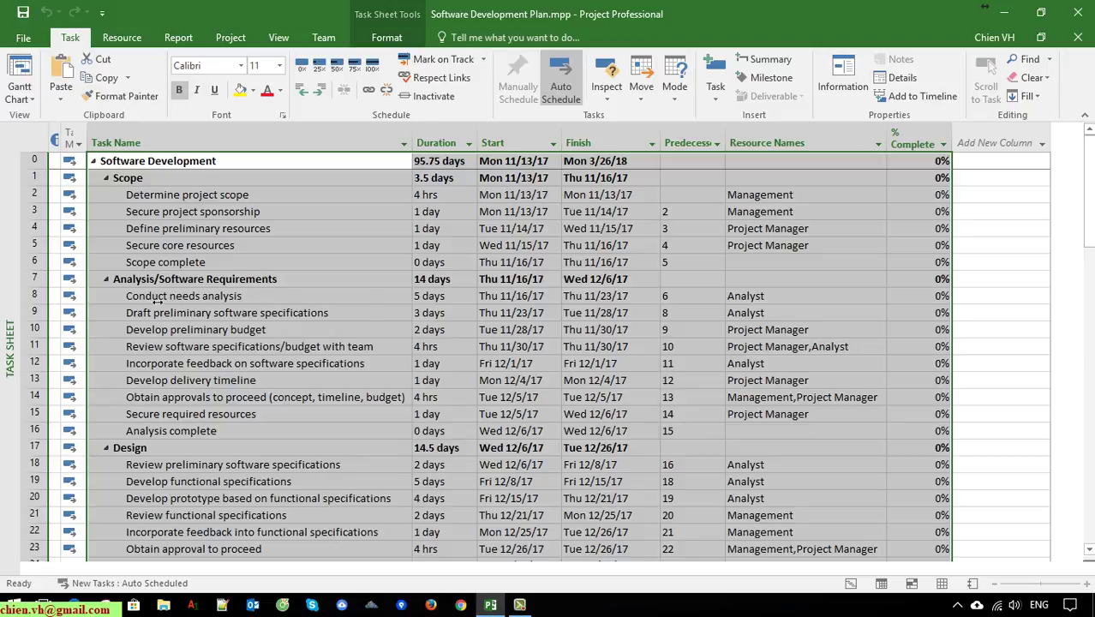
{"action": "scroll", "coordinate": [466, 336], "scroll_direction": "down", "scroll_amount": 2}
{"action": "scroll", "coordinate": [440, 385], "scroll_direction": "down", "scroll_amount": 6}
{"action": "scroll", "coordinate": [440, 385], "scroll_direction": "up", "scroll_amount": 3}
{"action": "scroll", "coordinate": [441, 387], "scroll_direction": "up", "scroll_amount": 5}
Launch Excel 2016 and create a blank workbook
{"action": "key", "text": "super"}
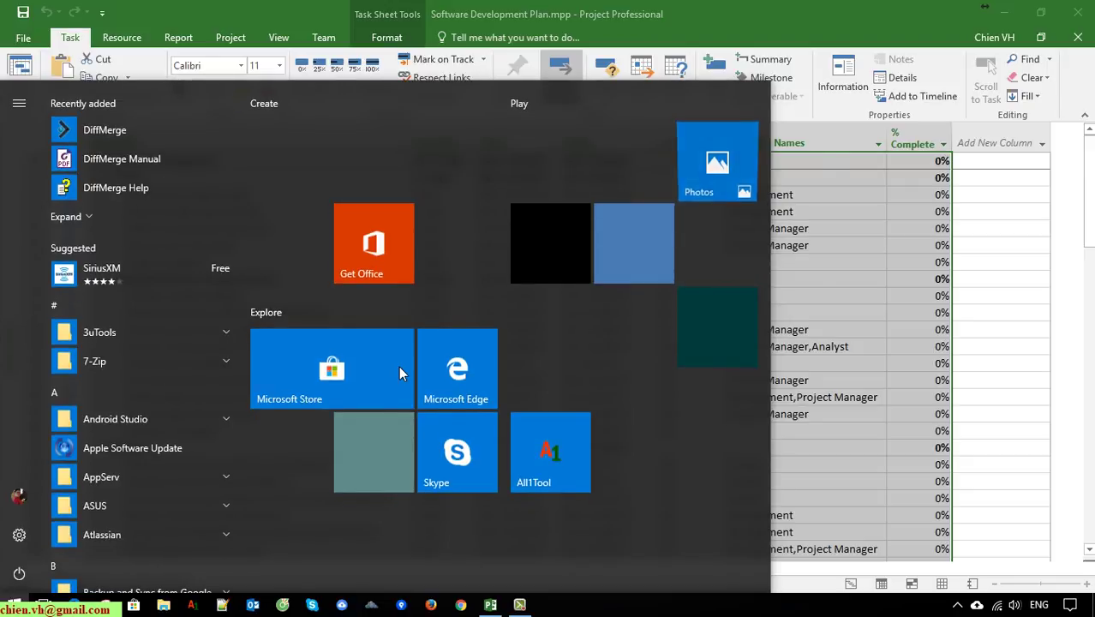
{"action": "type", "text": "ex"}
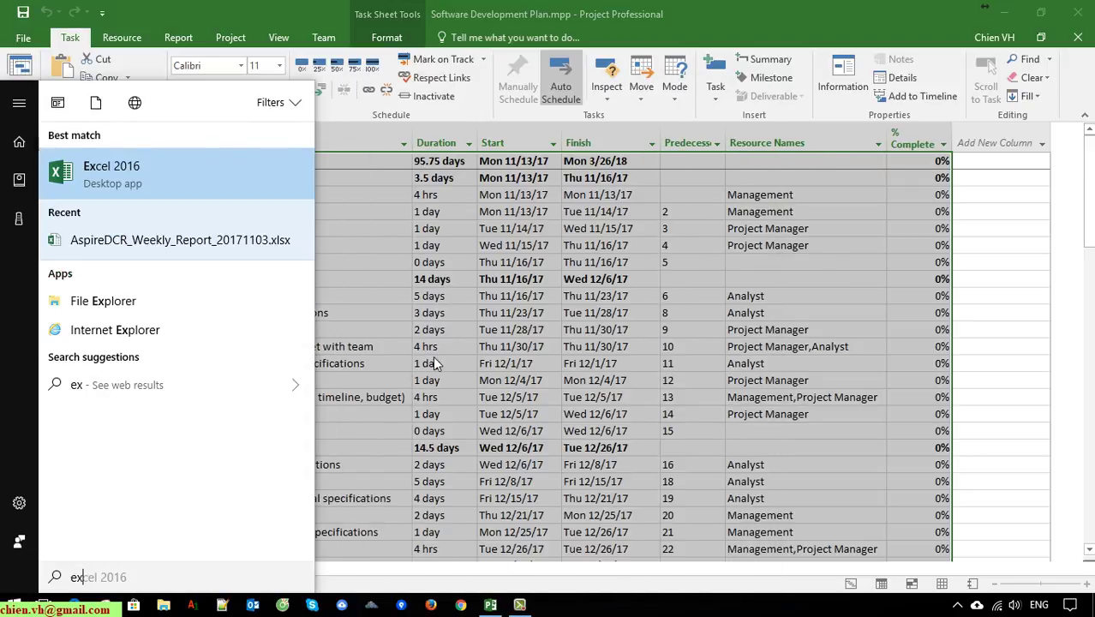
{"action": "left_click", "coordinate": [119, 191]}
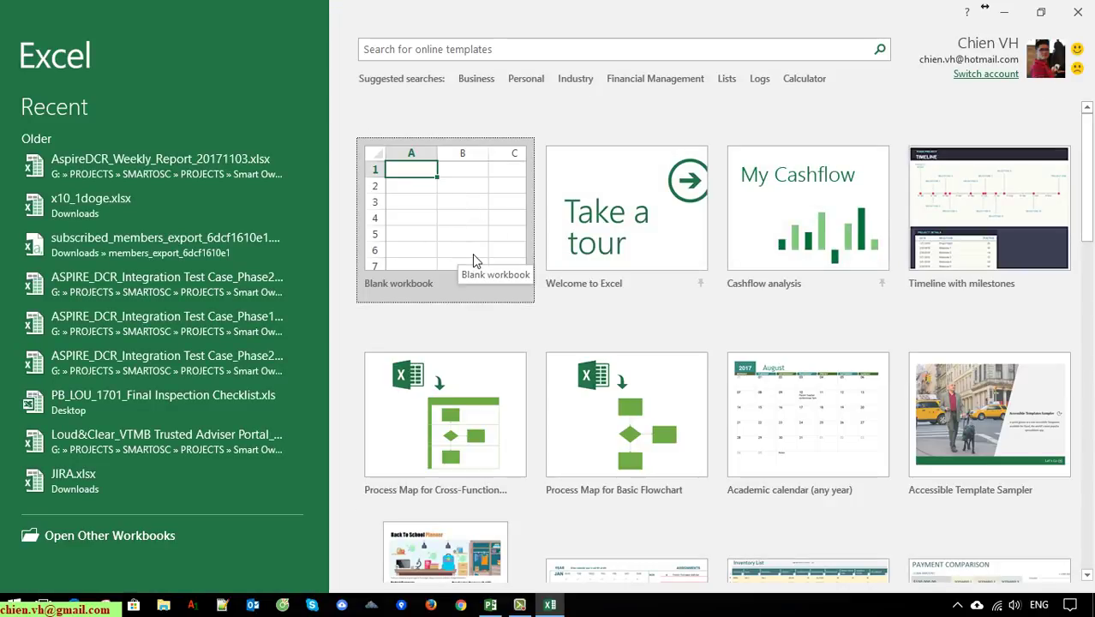
{"action": "left_click", "coordinate": [471, 230]}
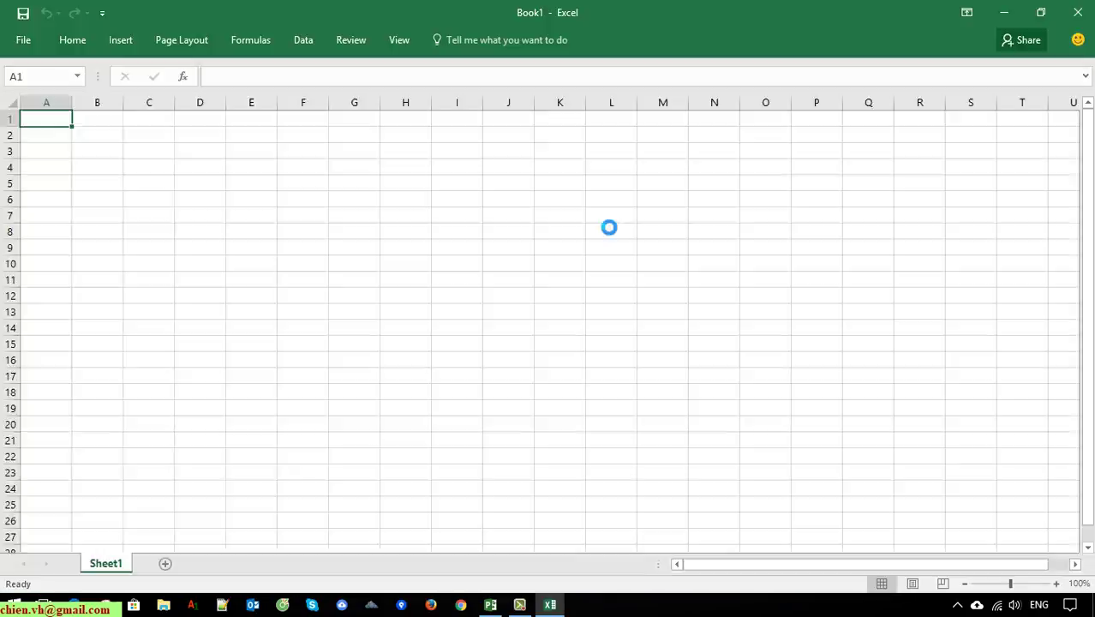
Widen column A of the Book1 workbook
{"action": "left_click", "coordinate": [1010, 20]}
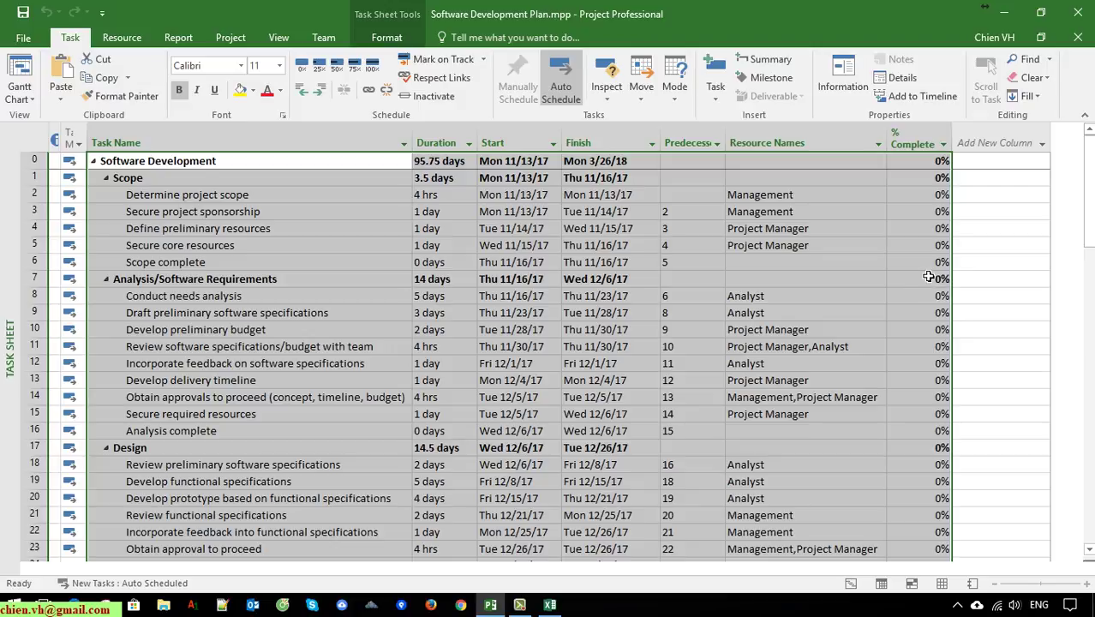
{"action": "left_click", "coordinate": [549, 605]}
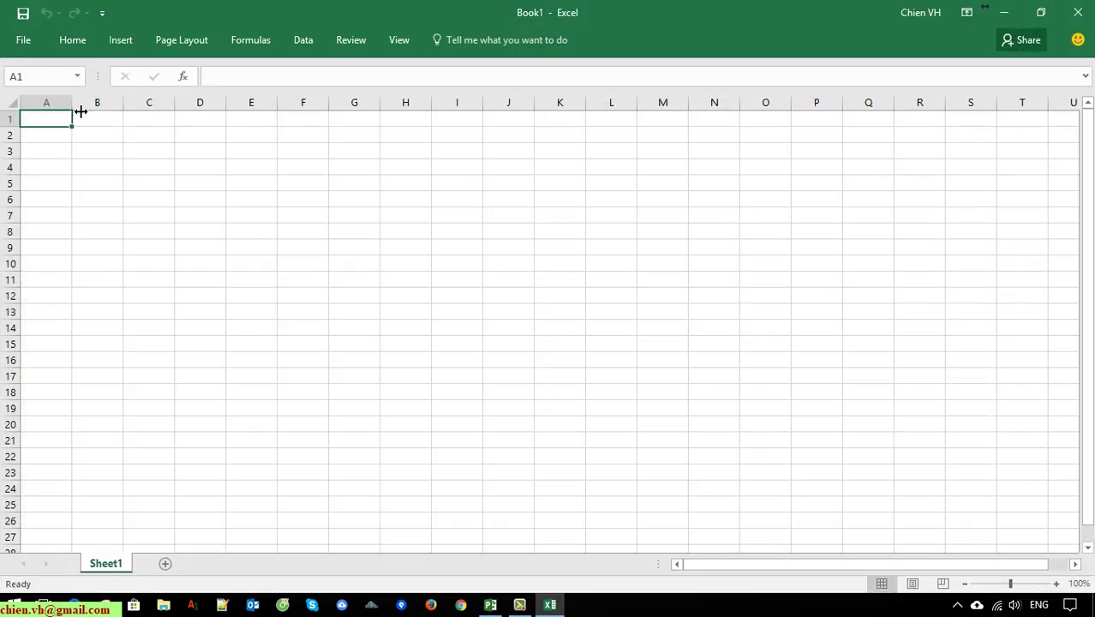
{"action": "mouse_move", "coordinate": [72, 103]}
{"action": "left_mouse_down"}
{"action": "mouse_move", "coordinate": [200, 118]}
{"action": "mouse_move", "coordinate": [916, 113]}
{"action": "left_mouse_up"}
Widen column G, then paste the copied task table at cell A1
{"action": "left_click", "coordinate": [203, 229]}
{"action": "left_click", "coordinate": [143, 167]}
{"action": "left_click", "coordinate": [137, 120]}
{"action": "left_click", "coordinate": [147, 202]}
{"action": "left_click", "coordinate": [97, 122]}
{"action": "right_click", "coordinate": [93, 123]}
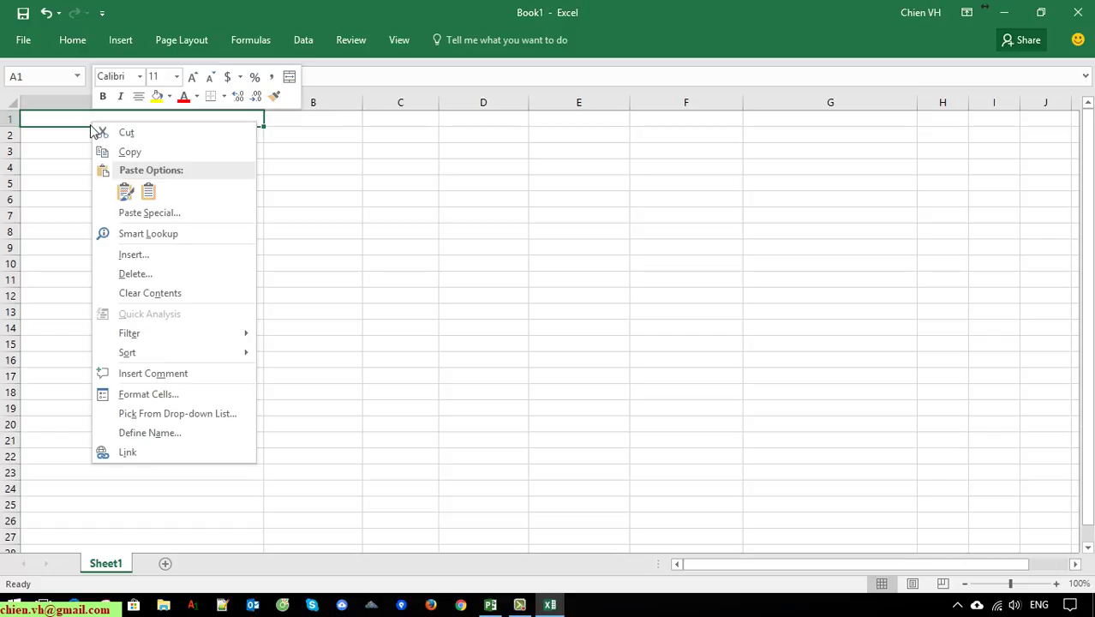
{"action": "left_click", "coordinate": [126, 193]}
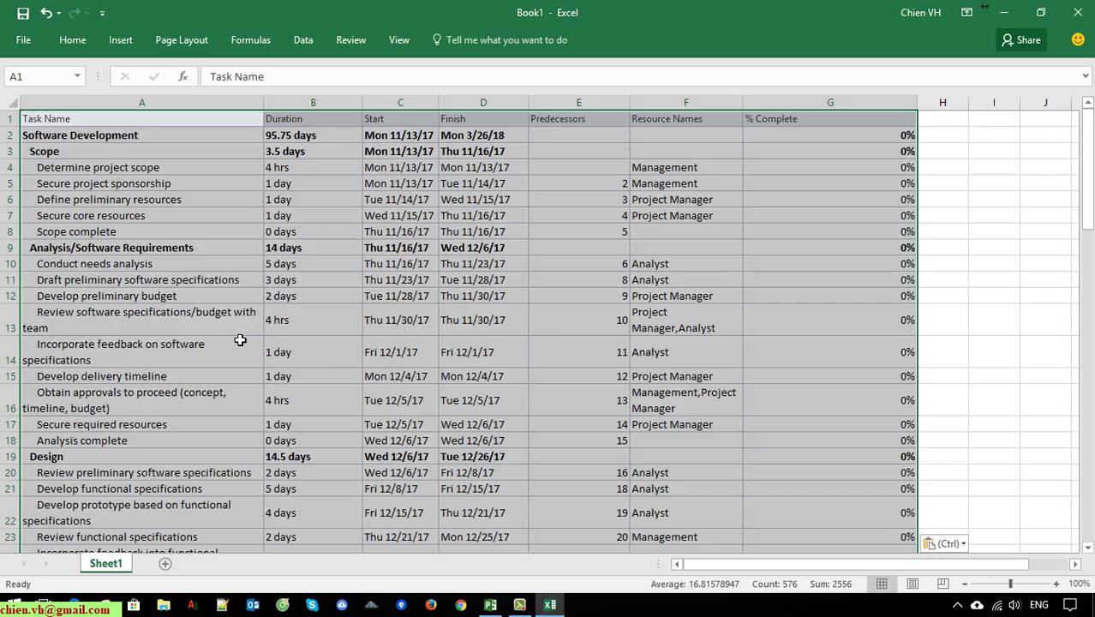
{"action": "left_click", "coordinate": [951, 298]}
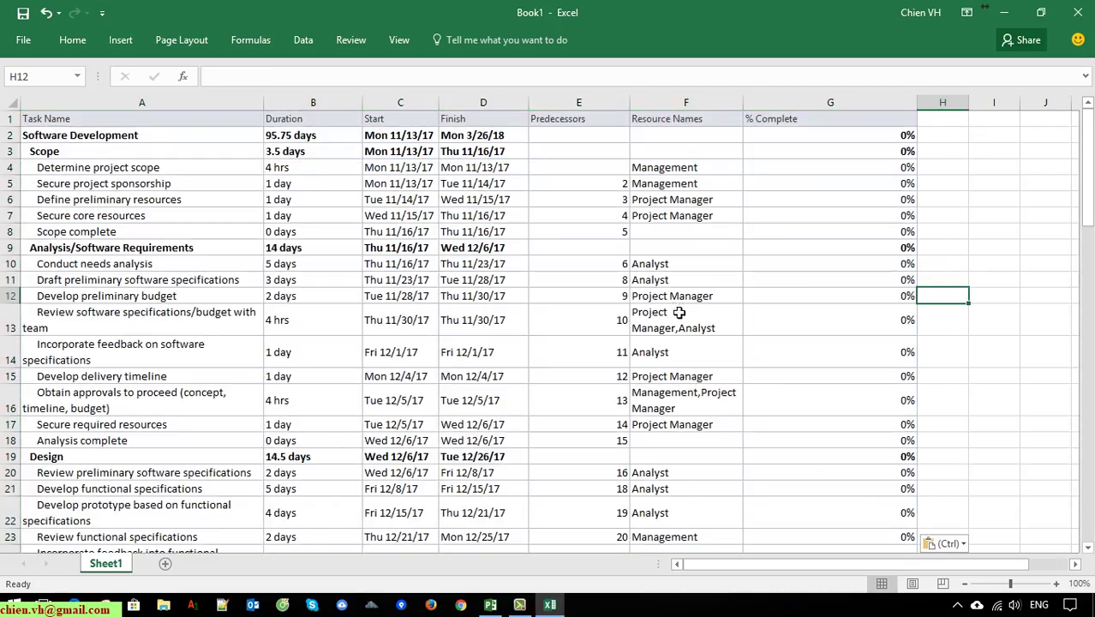
{"action": "scroll", "coordinate": [690, 334], "scroll_direction": "down", "scroll_amount": 3}
{"action": "scroll", "coordinate": [686, 352], "scroll_direction": "down", "scroll_amount": 4}
{"action": "left_click_drag", "start_coordinate": [1087, 270], "coordinate": [1083, 527]}
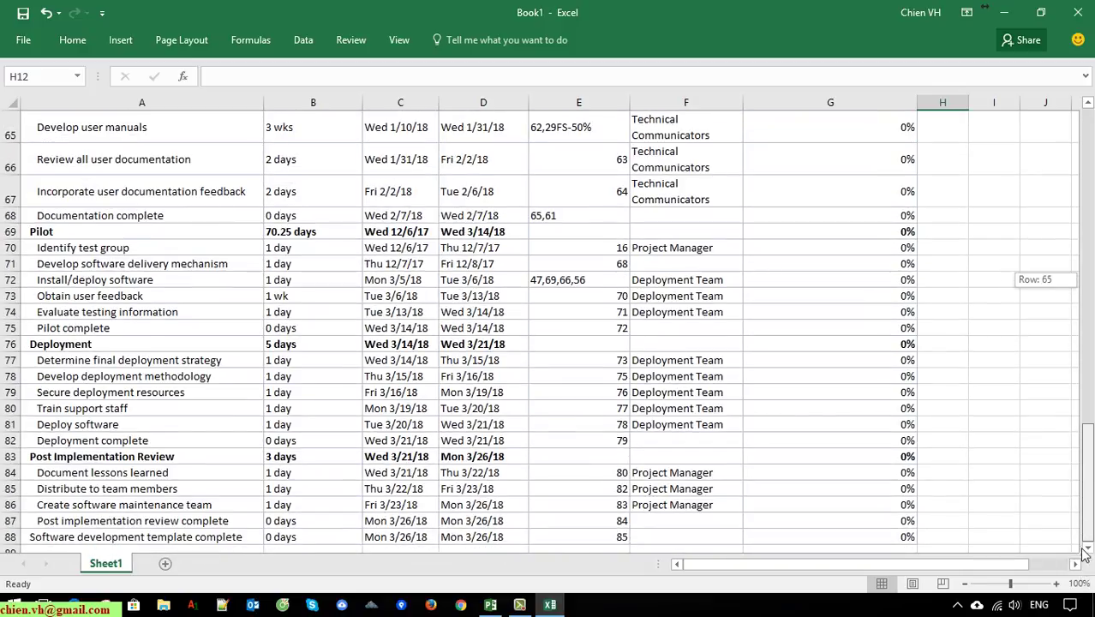
{"action": "mouse_move", "coordinate": [1068, 466]}
{"action": "left_mouse_down"}
{"action": "mouse_move", "coordinate": [1055, 261]}
{"action": "mouse_move", "coordinate": [1063, 147]}
{"action": "left_mouse_up"}
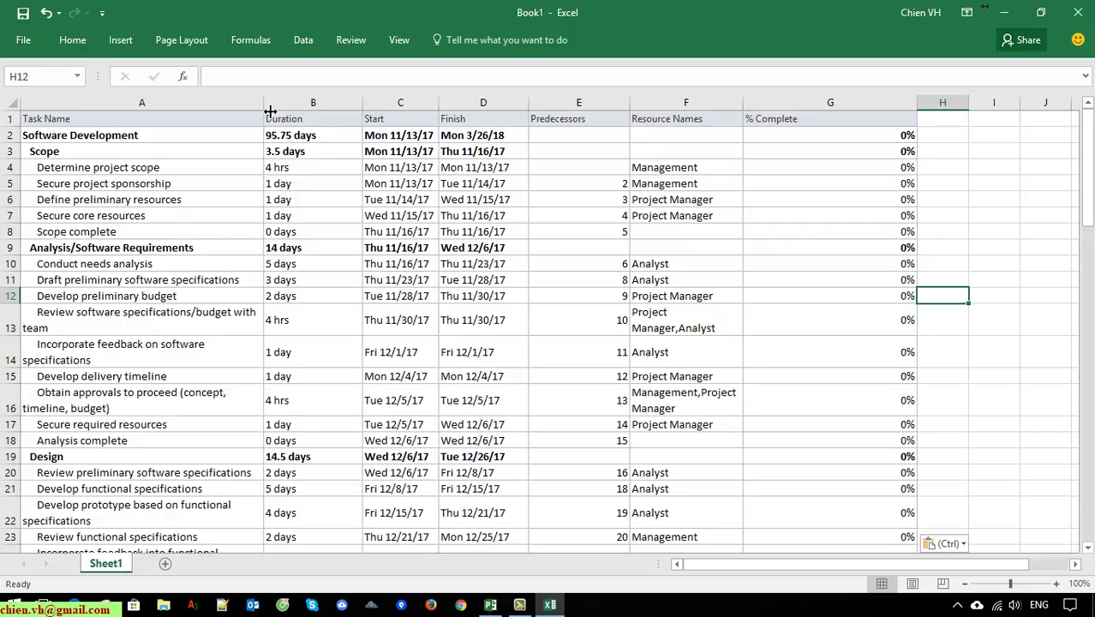
Widen column A, autofit all row heights, and narrow column B
{"action": "left_click_drag", "start_coordinate": [270, 112], "coordinate": [392, 108]}
{"action": "scroll", "coordinate": [240, 429], "scroll_direction": "down", "scroll_amount": 4}
{"action": "scroll", "coordinate": [247, 469], "scroll_direction": "up", "scroll_amount": 4}
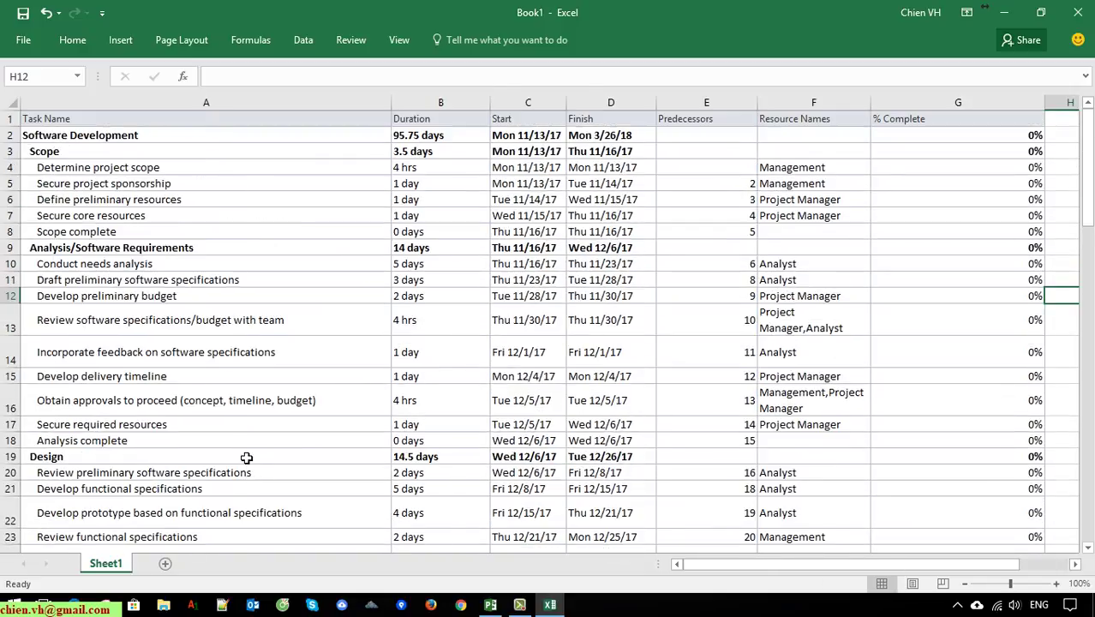
{"action": "key", "text": "ctrl+a"}
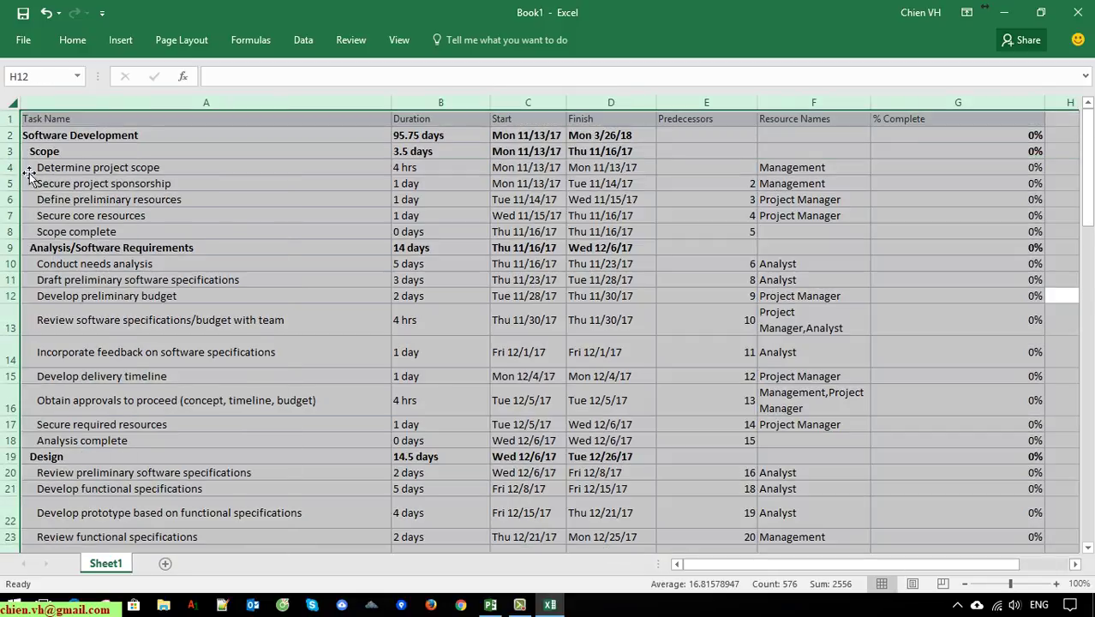
{"action": "left_click", "coordinate": [17, 150]}
{"action": "double_click", "coordinate": [16, 372]}
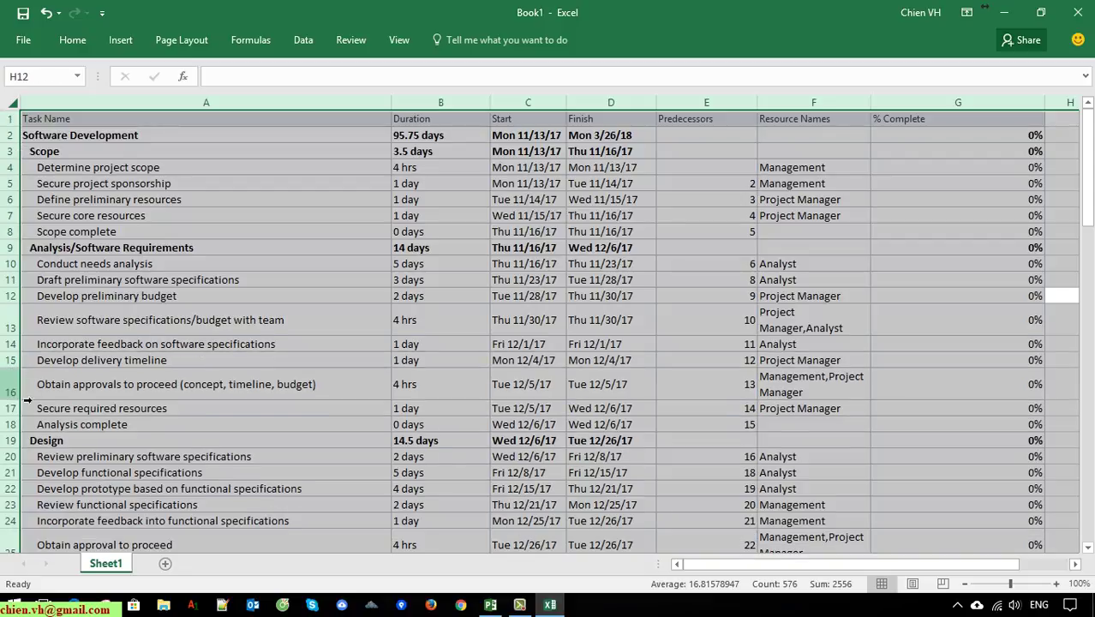
{"action": "left_click", "coordinate": [31, 410]}
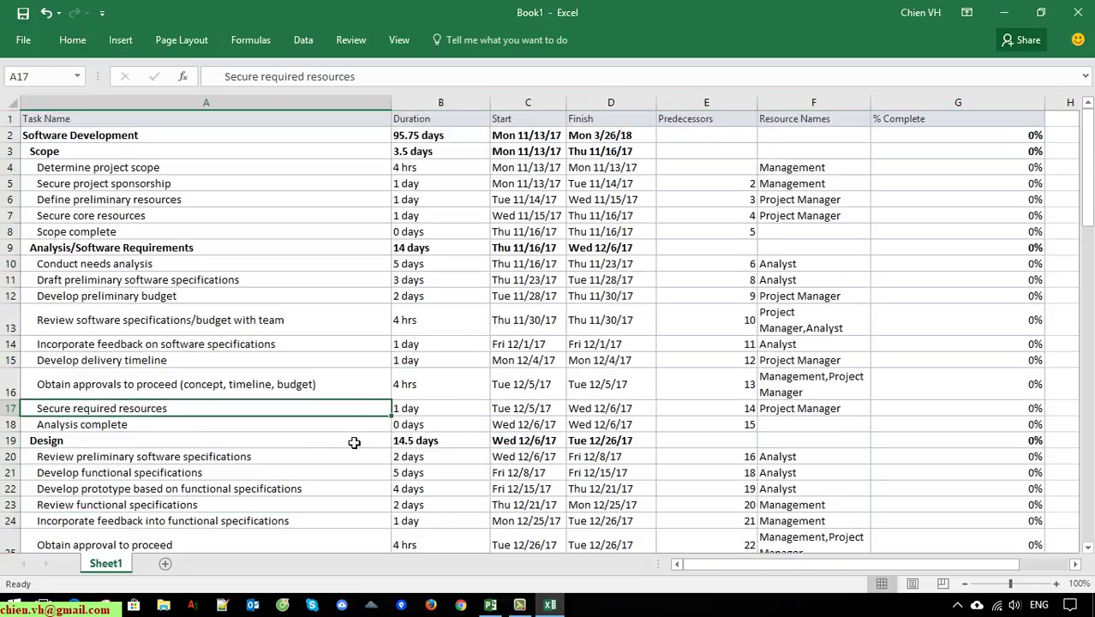
{"action": "scroll", "coordinate": [858, 435], "scroll_direction": "down", "scroll_amount": 4}
{"action": "scroll", "coordinate": [858, 435], "scroll_direction": "down", "scroll_amount": 5}
{"action": "scroll", "coordinate": [860, 442], "scroll_direction": "up", "scroll_amount": 6}
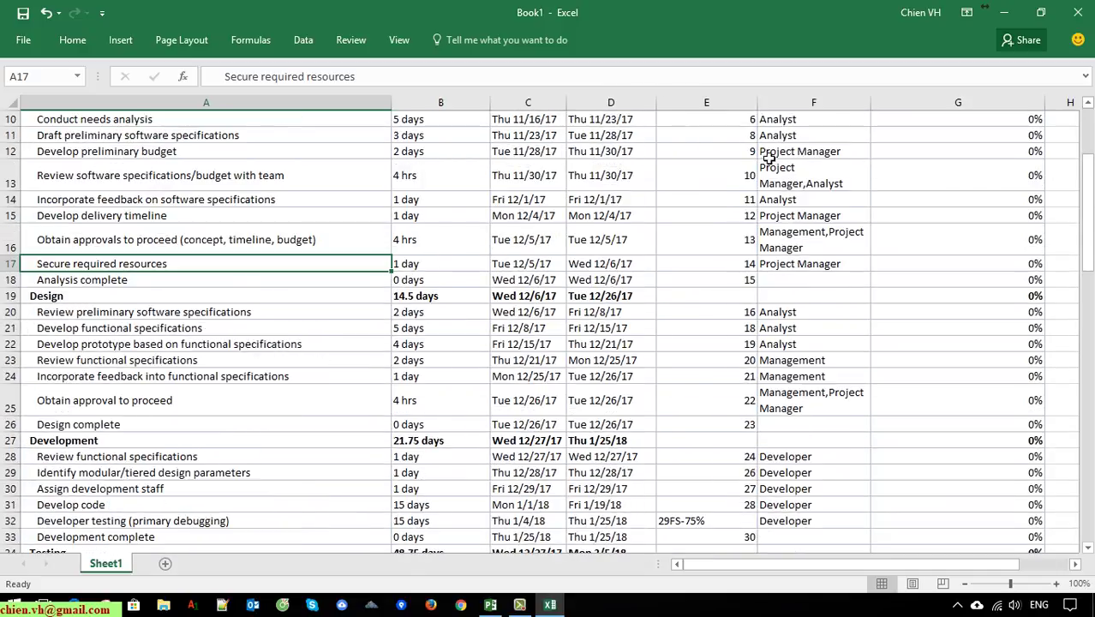
{"action": "left_click_drag", "start_coordinate": [759, 110], "coordinate": [722, 109]}
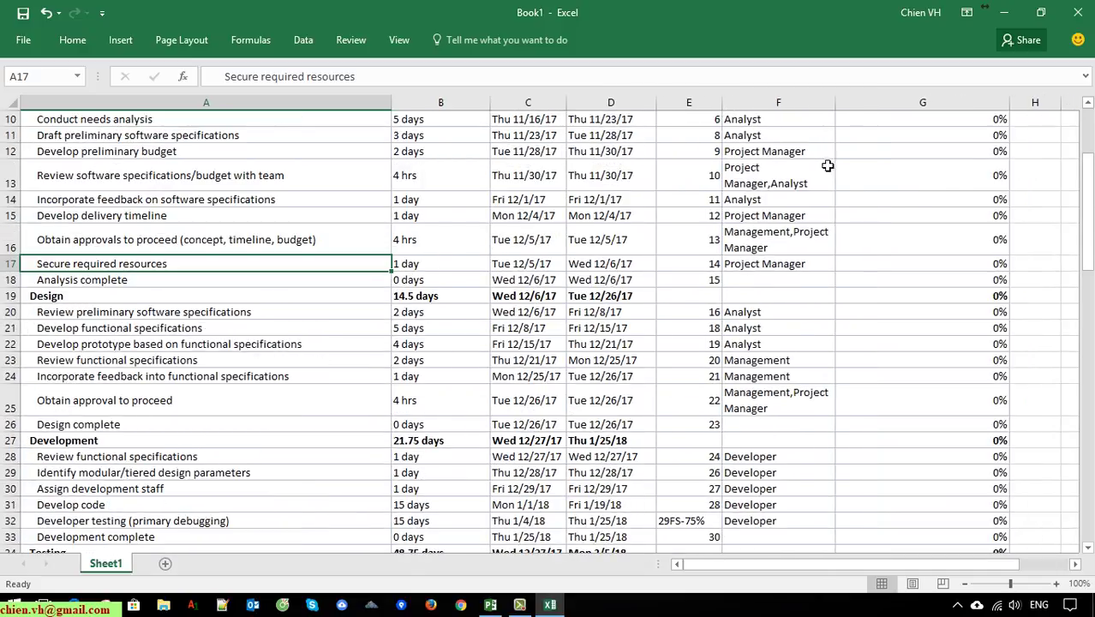
{"action": "scroll", "coordinate": [905, 182], "scroll_direction": "up", "scroll_amount": 1}
{"action": "scroll", "coordinate": [906, 183], "scroll_direction": "up", "scroll_amount": 3}
{"action": "left_click_drag", "start_coordinate": [1010, 103], "coordinate": [906, 103]}
{"action": "left_click_drag", "start_coordinate": [491, 102], "coordinate": [459, 102]}
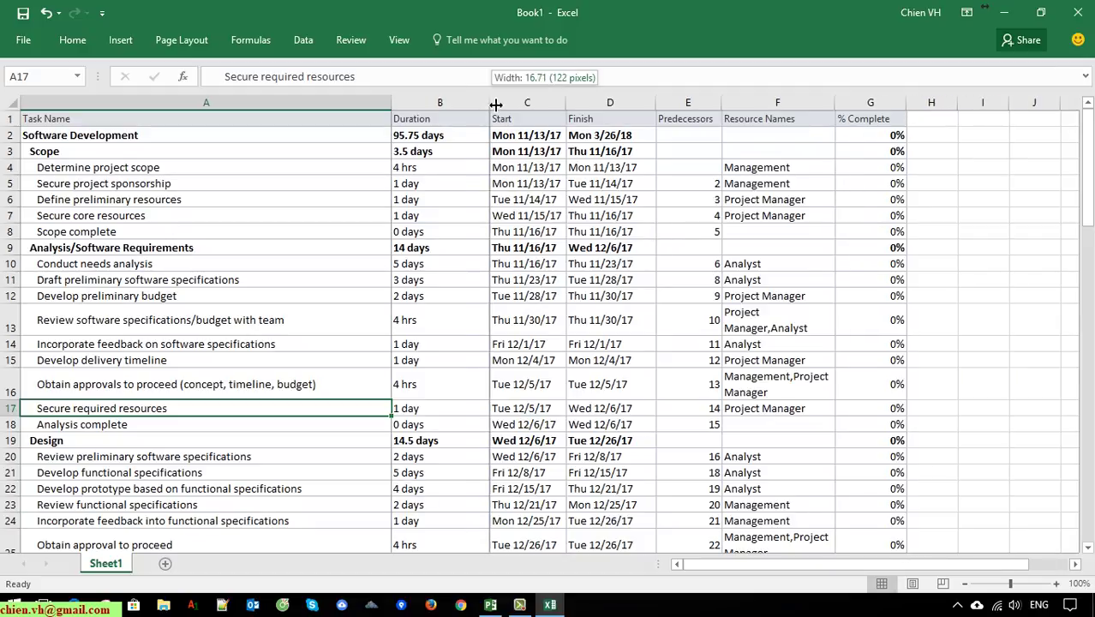
{"action": "left_click_drag", "start_coordinate": [1085, 146], "coordinate": [1085, 479]}
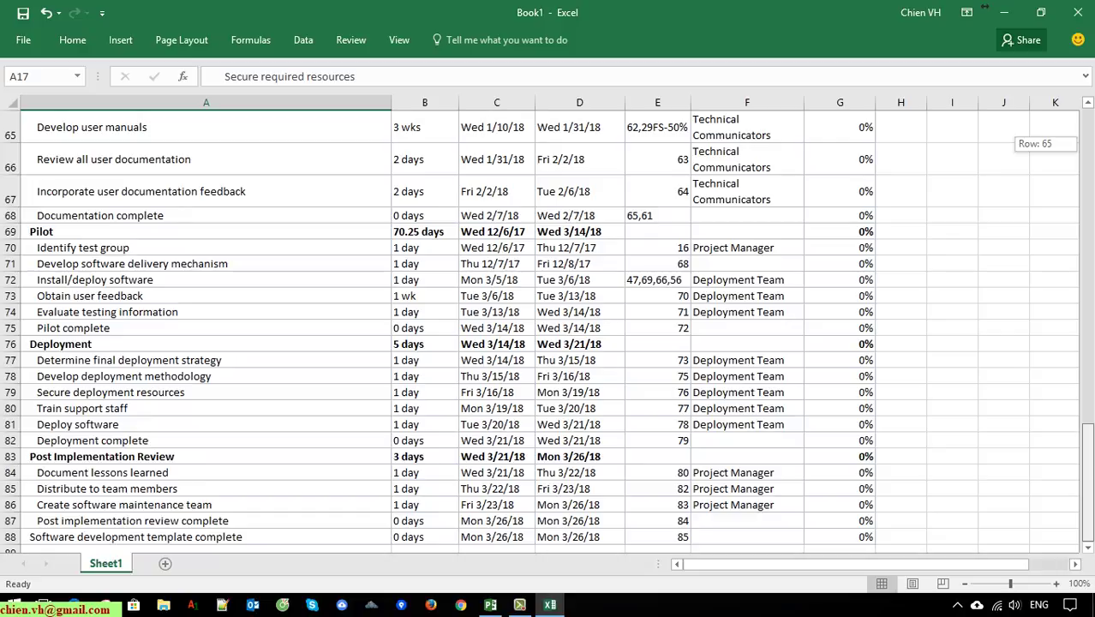
{"action": "left_click_drag", "start_coordinate": [1071, 146], "coordinate": [1063, 128]}
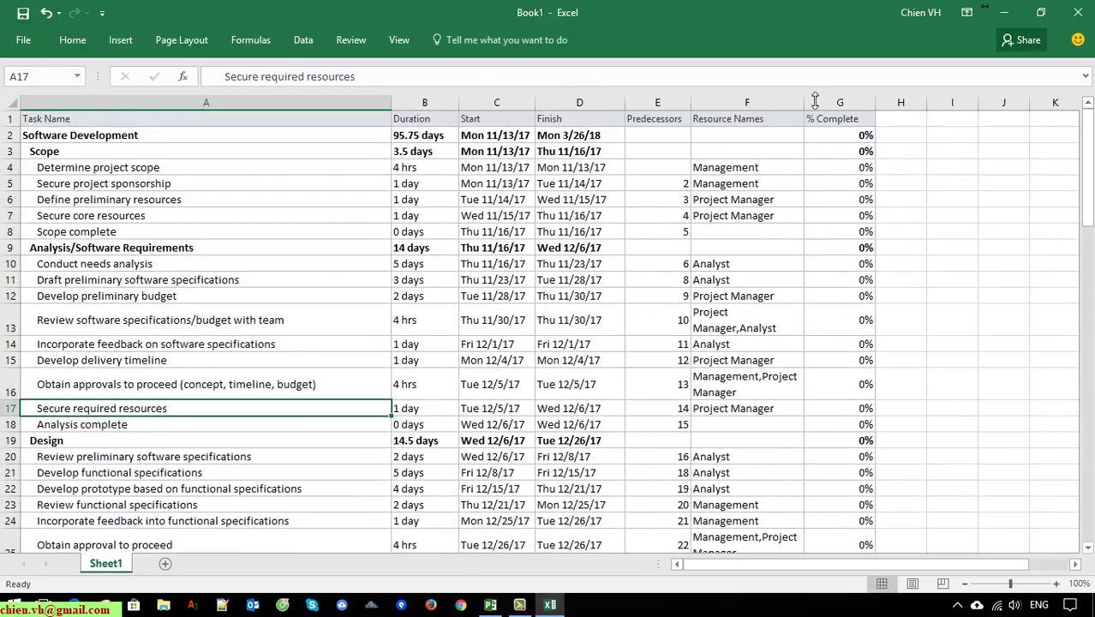
Minimize Excel and open Project's Copy Picture options from the Copy dropdown
{"action": "left_click", "coordinate": [1005, 13]}
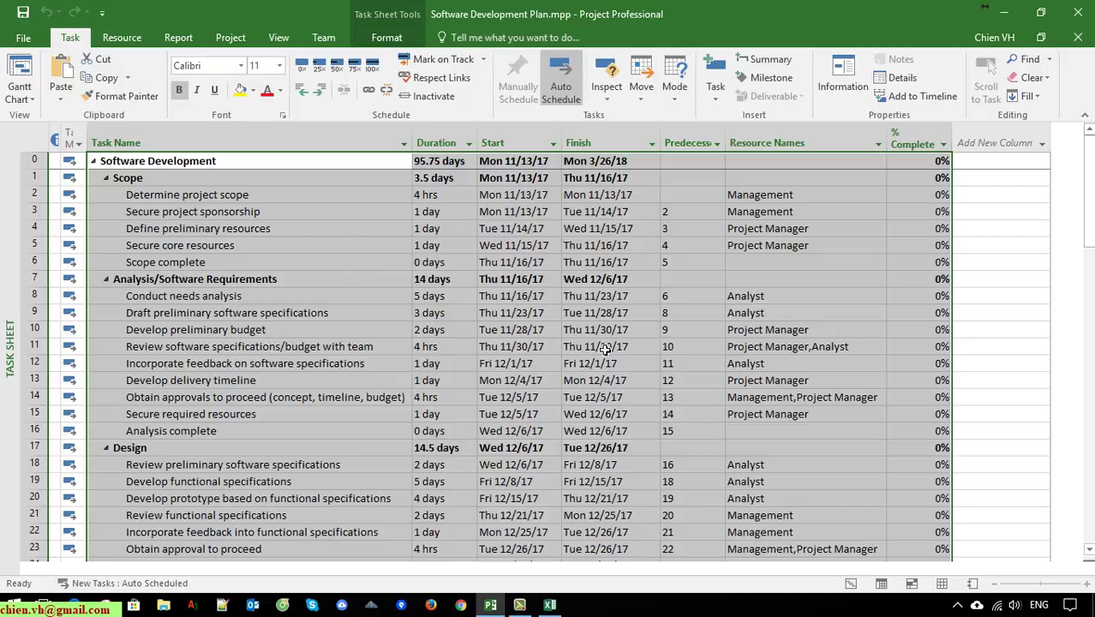
{"action": "scroll", "coordinate": [600, 349], "scroll_direction": "down", "scroll_amount": 2}
{"action": "scroll", "coordinate": [599, 349], "scroll_direction": "up", "scroll_amount": 2}
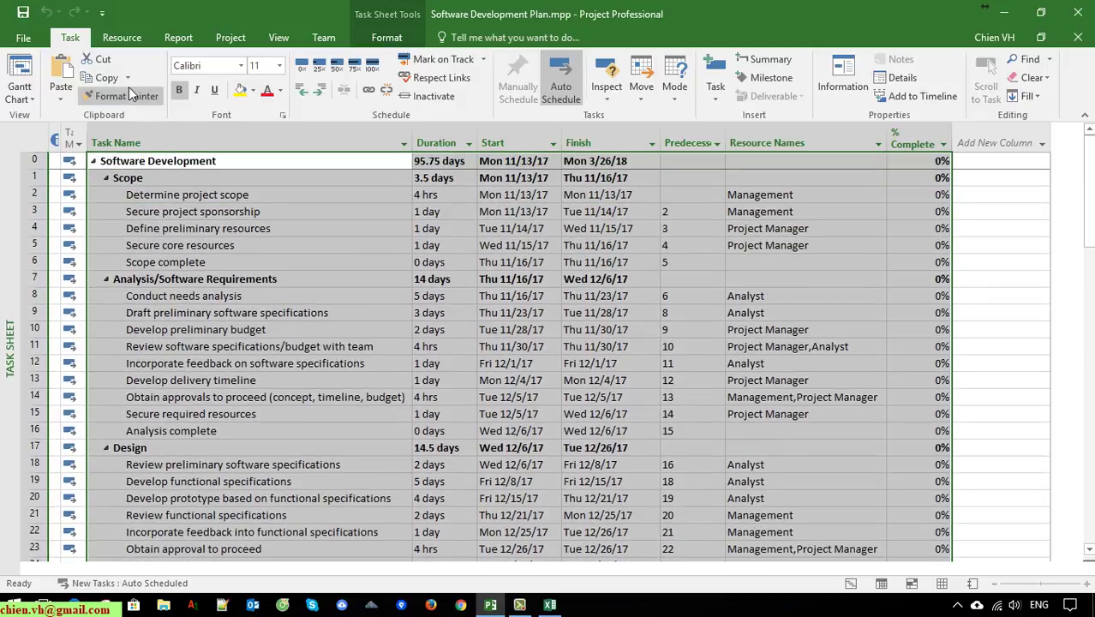
{"action": "left_click", "coordinate": [127, 78]}
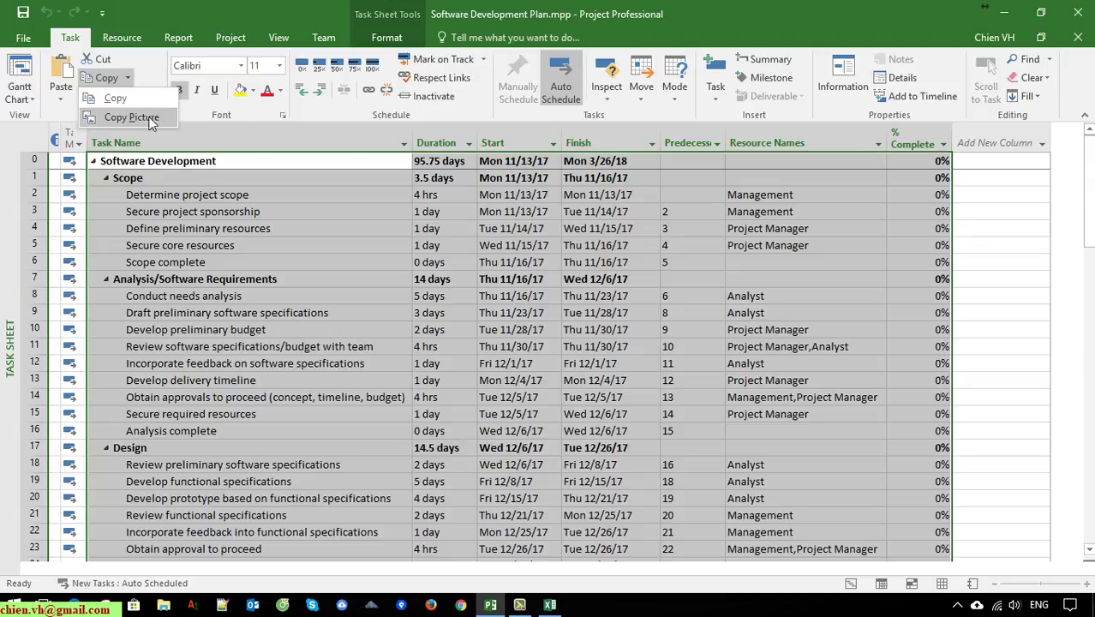
{"action": "left_click", "coordinate": [139, 118]}
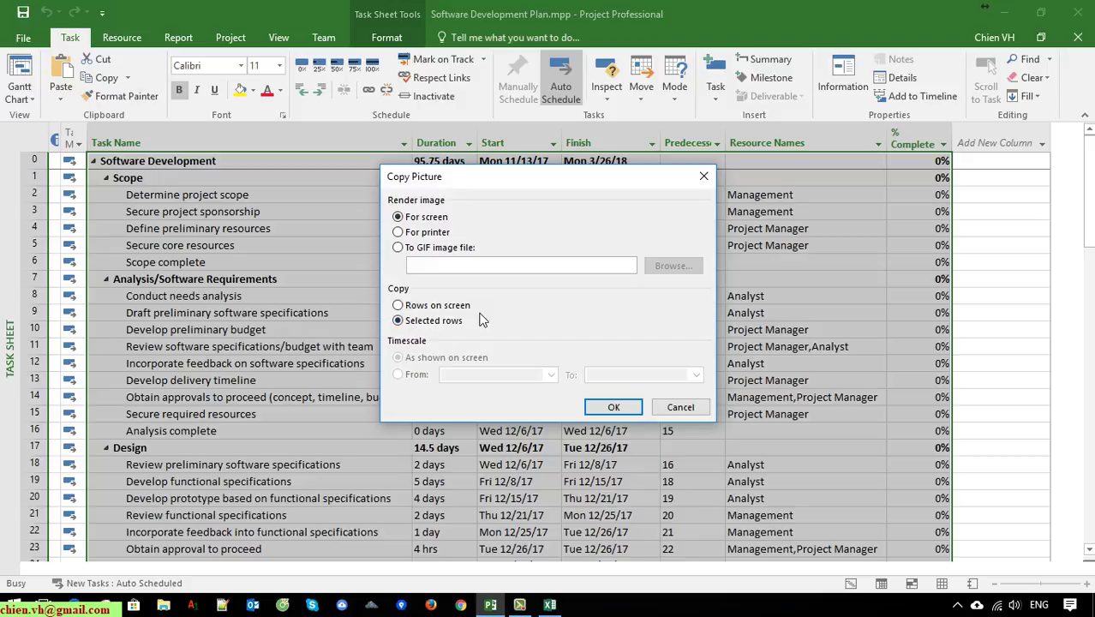
Move the Copy Picture dialog aside, keeping For screen and Selected rows
{"action": "left_click_drag", "start_coordinate": [499, 184], "coordinate": [783, 98]}
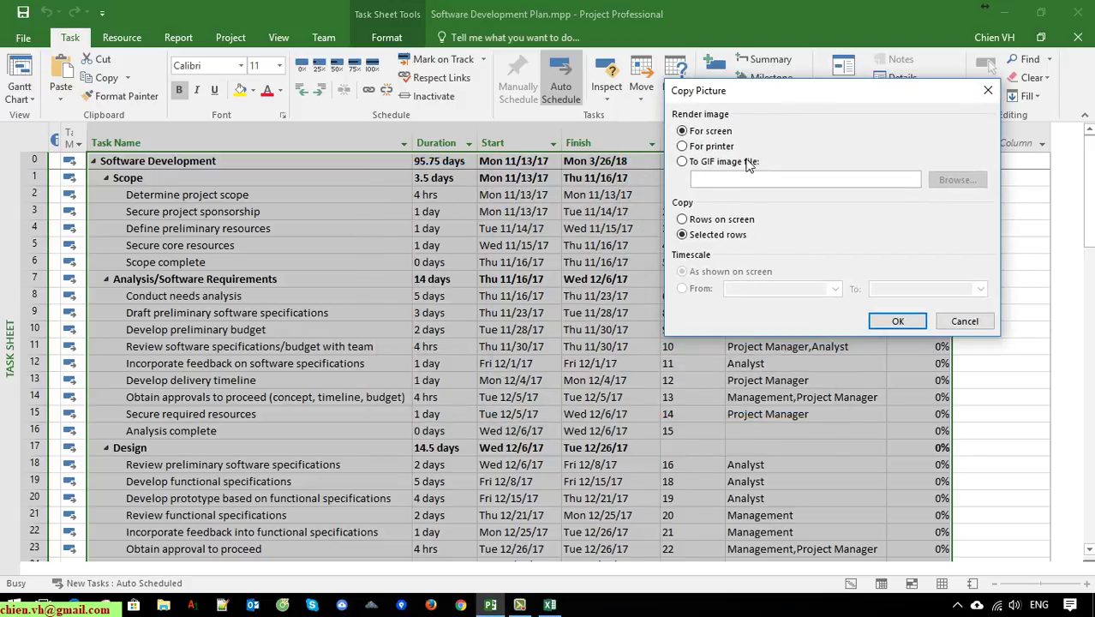
{"action": "left_click", "coordinate": [691, 221]}
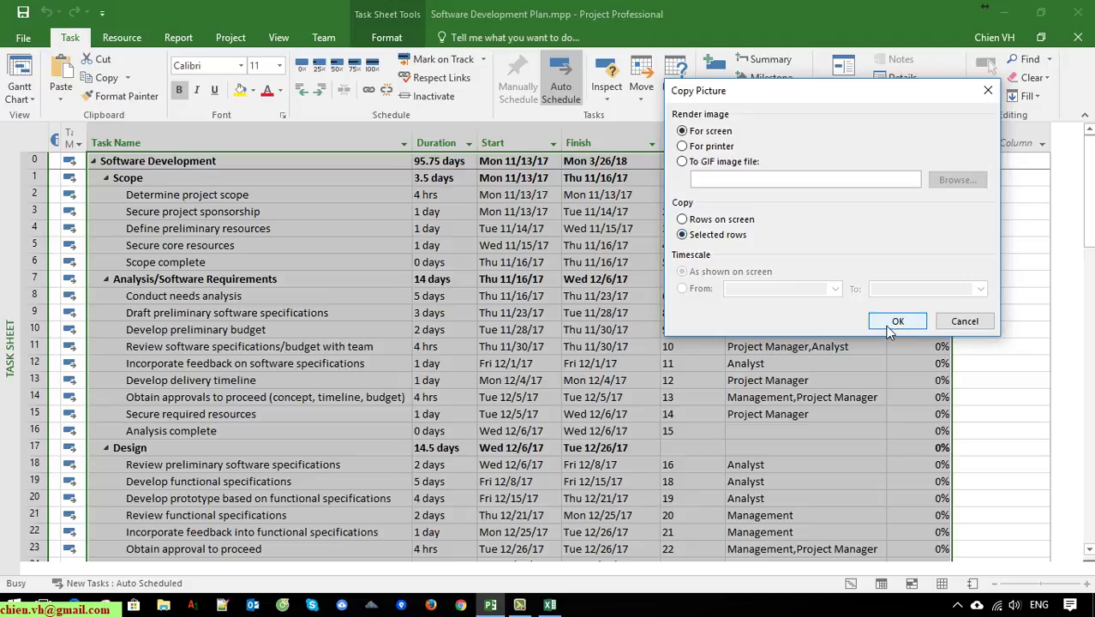
{"action": "scroll", "coordinate": [128, 326], "scroll_direction": "down", "scroll_amount": 2}
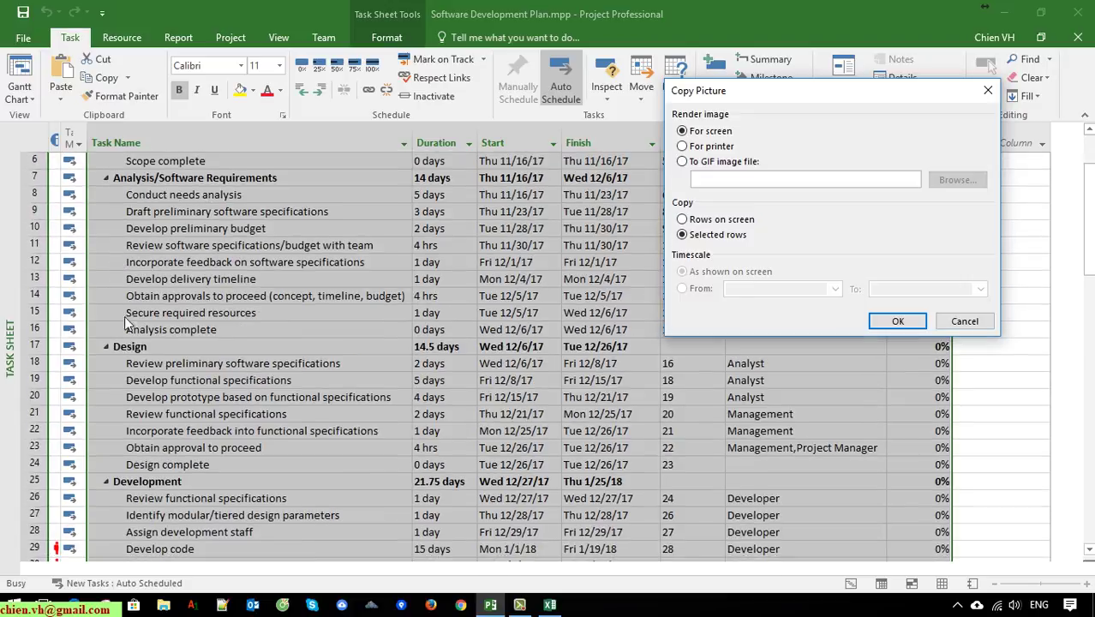
{"action": "scroll", "coordinate": [169, 391], "scroll_direction": "down", "scroll_amount": 7}
{"action": "scroll", "coordinate": [303, 421], "scroll_direction": "down", "scroll_amount": 3}
{"action": "scroll", "coordinate": [304, 421], "scroll_direction": "up", "scroll_amount": 12}
{"action": "scroll", "coordinate": [994, 338], "scroll_direction": "up", "scroll_amount": 1}
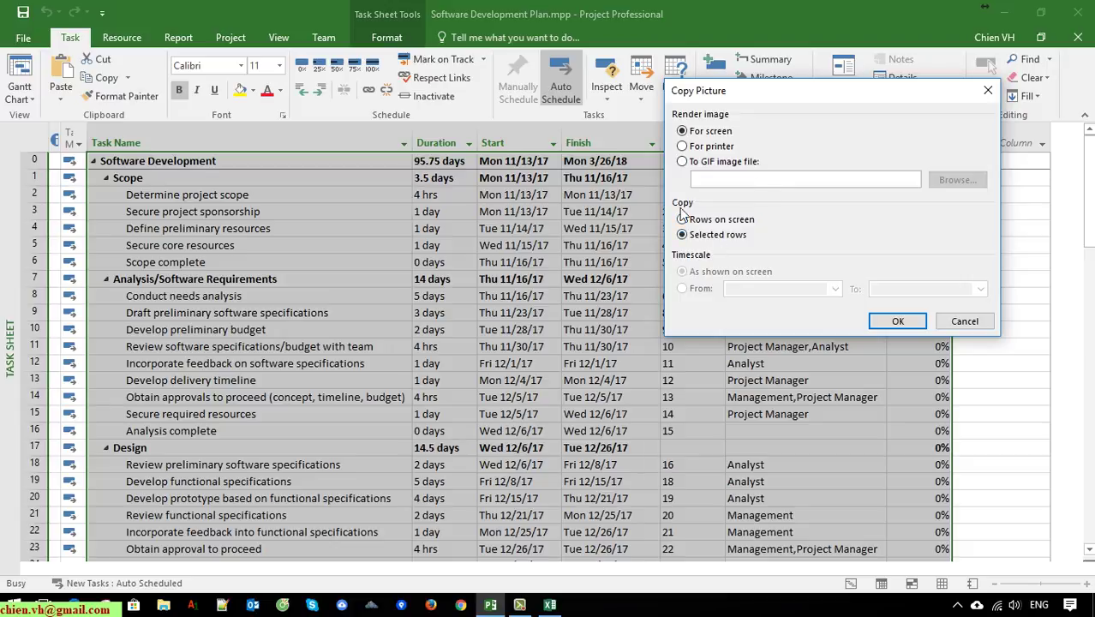
Copy the task rows as a picture, then start a blank Word 2016 document
{"action": "left_click", "coordinate": [898, 321]}
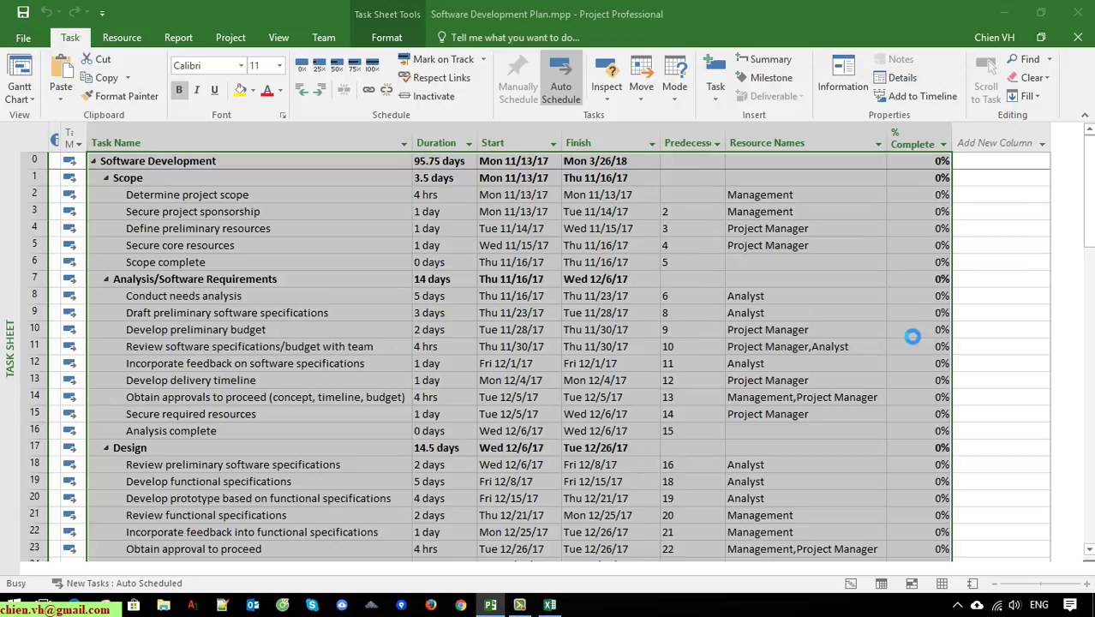
{"action": "key", "text": "super"}
{"action": "type", "text": "wo"}
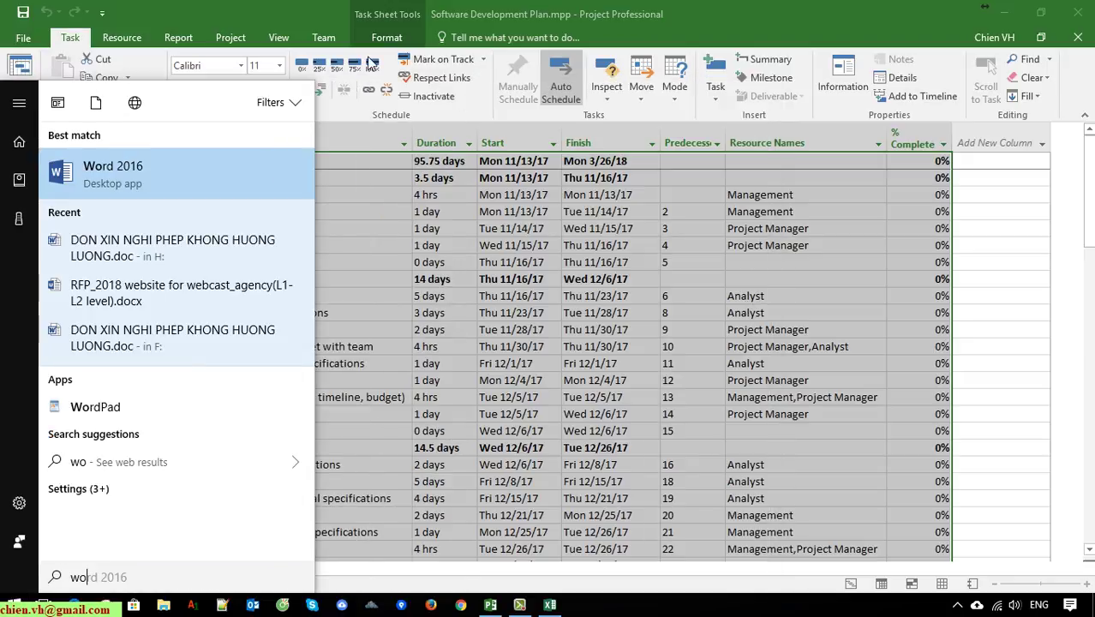
{"action": "left_click", "coordinate": [111, 178]}
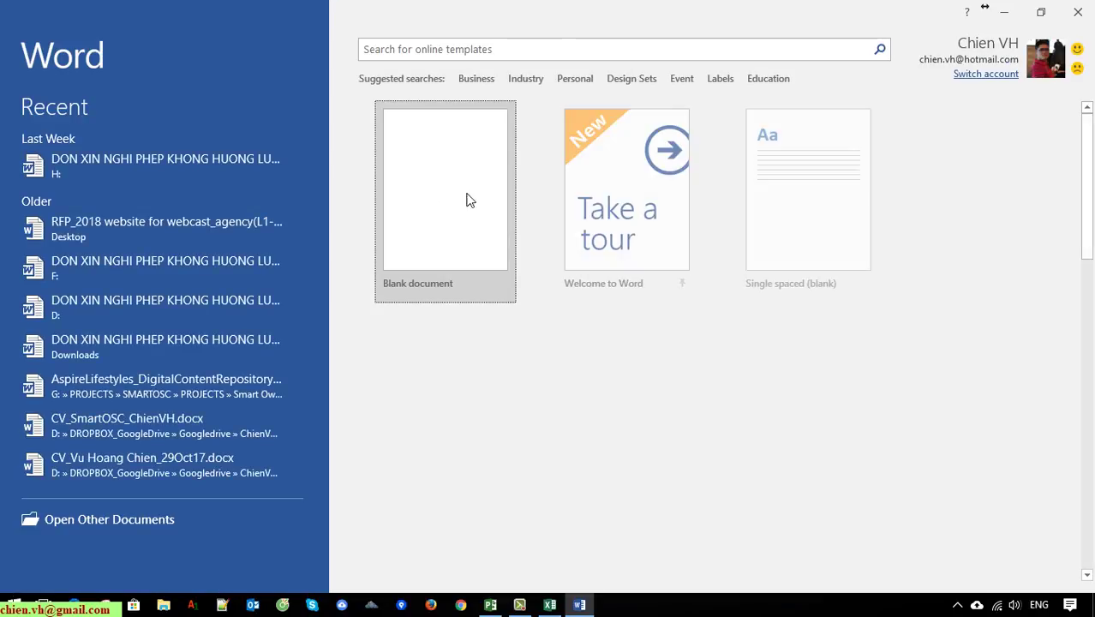
{"action": "left_click", "coordinate": [441, 190]}
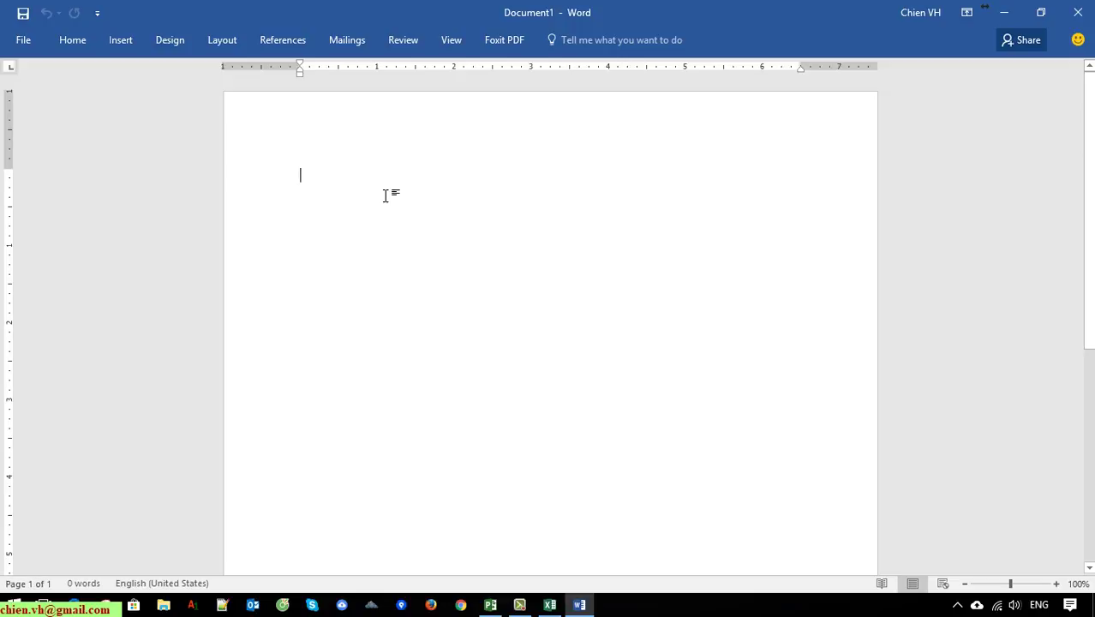
Paste the task table picture into Word, then select and delete it
{"action": "key", "text": "ctrl+v"}
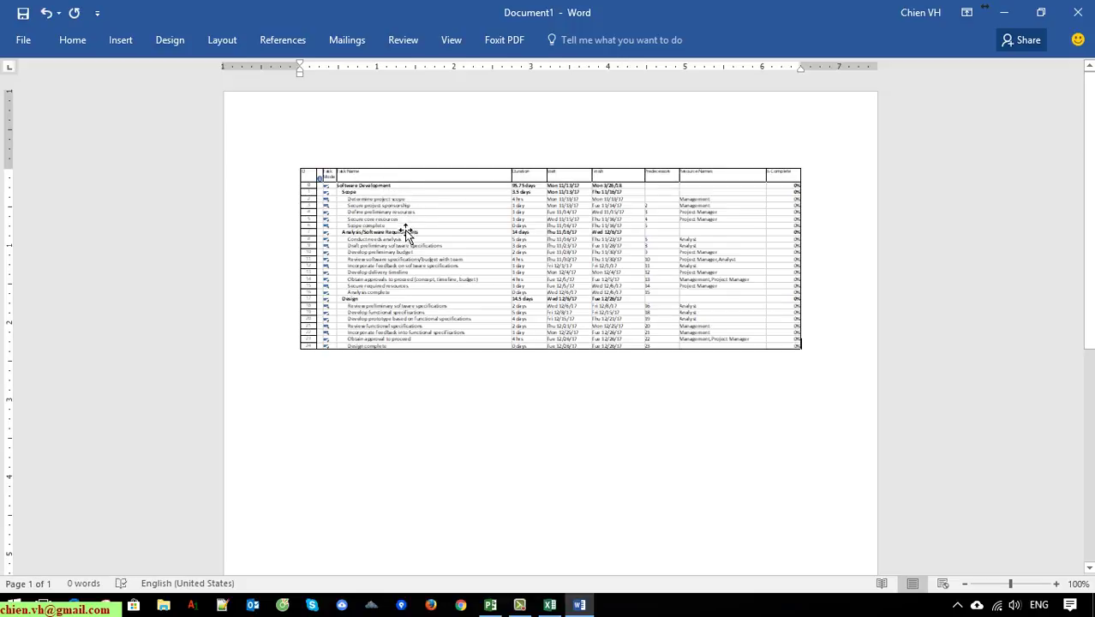
{"action": "scroll", "coordinate": [459, 402], "scroll_direction": "up", "scroll_amount": 5, "text": "ctrl"}
{"action": "scroll", "coordinate": [464, 402], "scroll_direction": "up", "scroll_amount": 3, "text": "ctrl"}
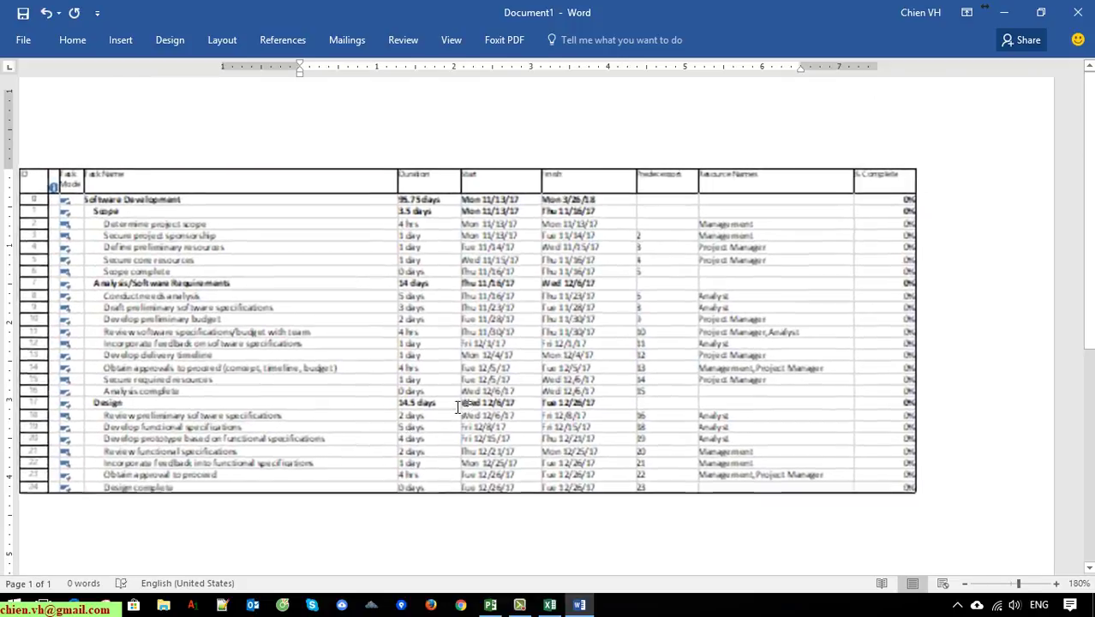
{"action": "scroll", "coordinate": [470, 419], "scroll_direction": "up", "scroll_amount": 2, "text": "ctrl"}
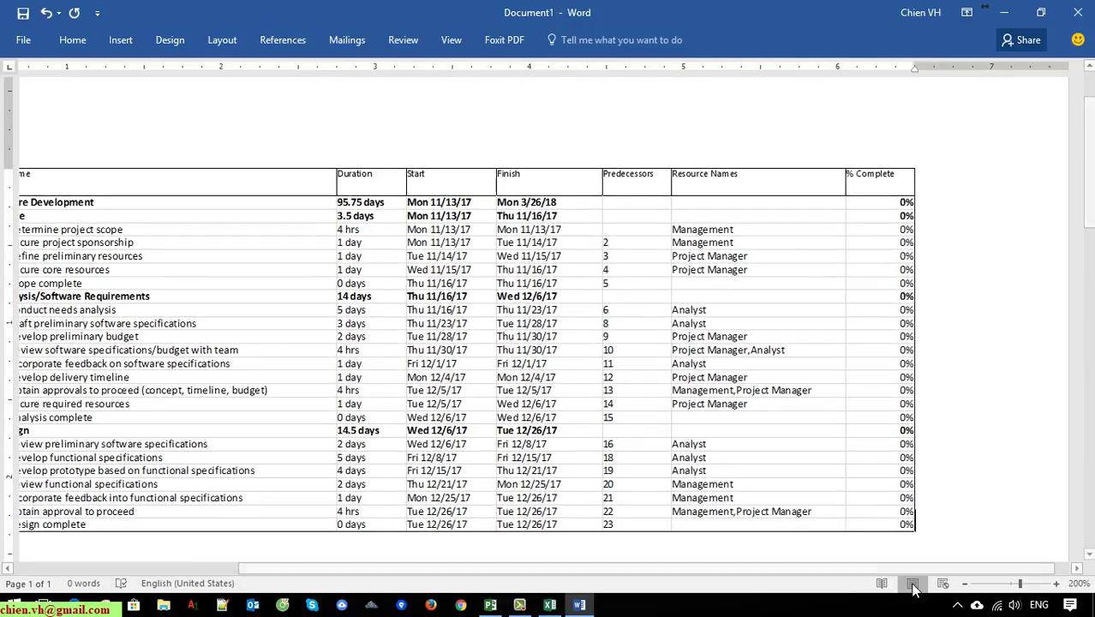
{"action": "left_click_drag", "start_coordinate": [835, 567], "coordinate": [600, 567]}
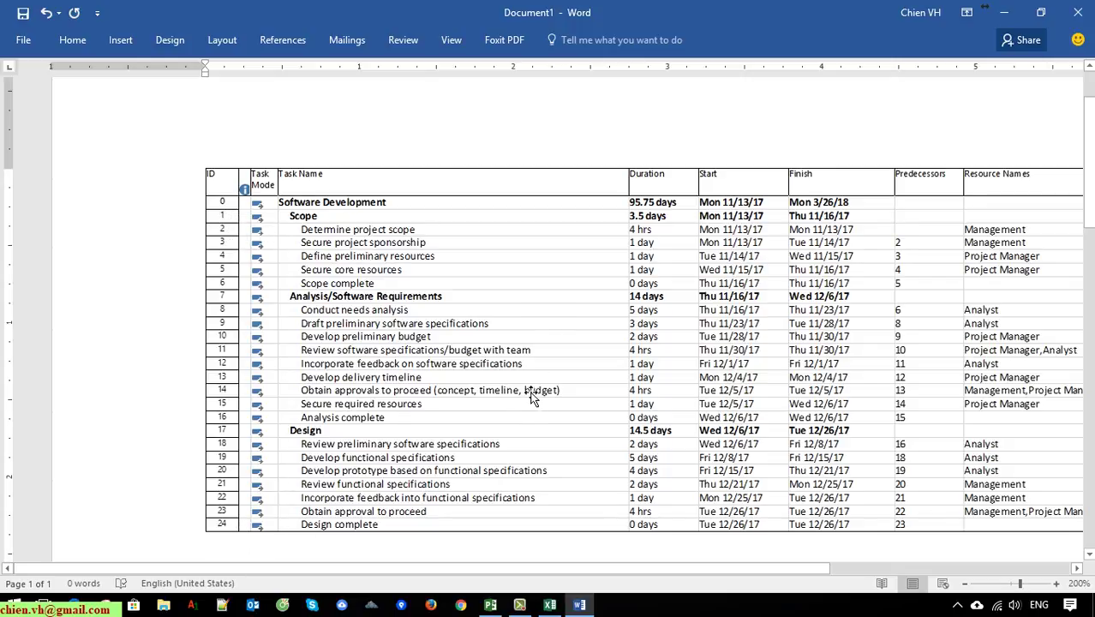
{"action": "scroll", "coordinate": [533, 396], "scroll_direction": "down", "scroll_amount": 3}
{"action": "scroll", "coordinate": [533, 398], "scroll_direction": "up", "scroll_amount": 3}
{"action": "left_click_drag", "start_coordinate": [503, 567], "coordinate": [640, 567]}
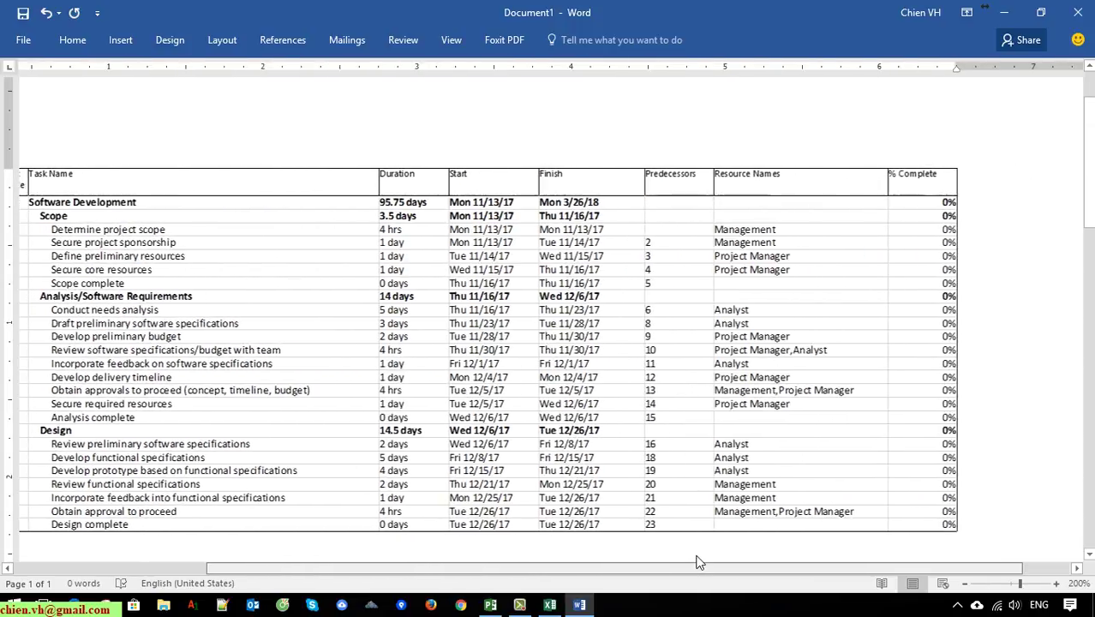
{"action": "left_click", "coordinate": [479, 297]}
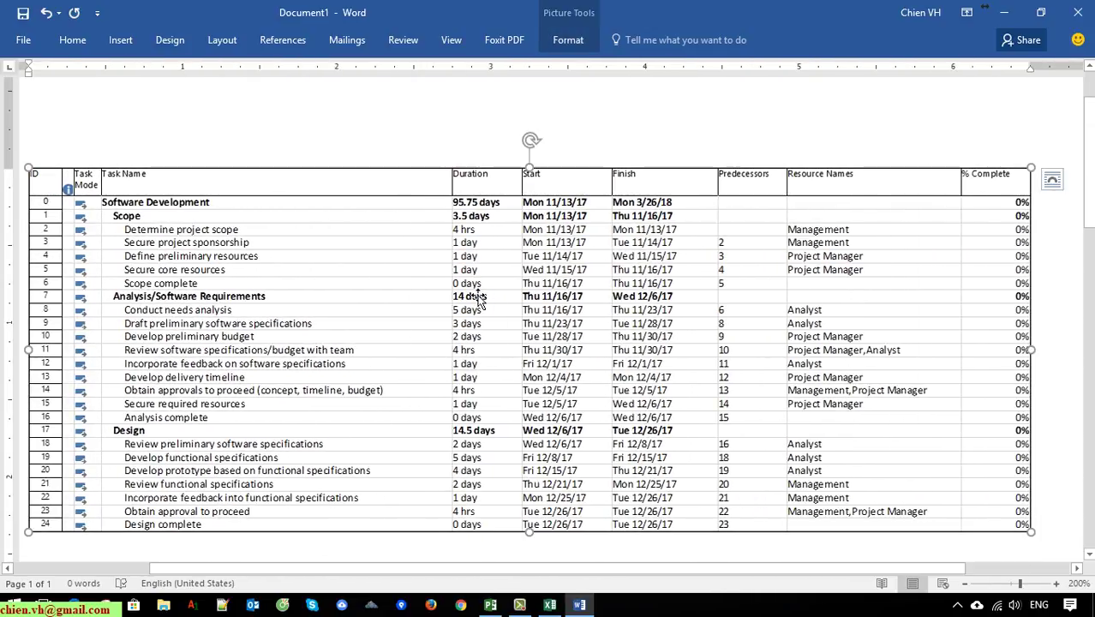
{"action": "key", "text": "Delete"}
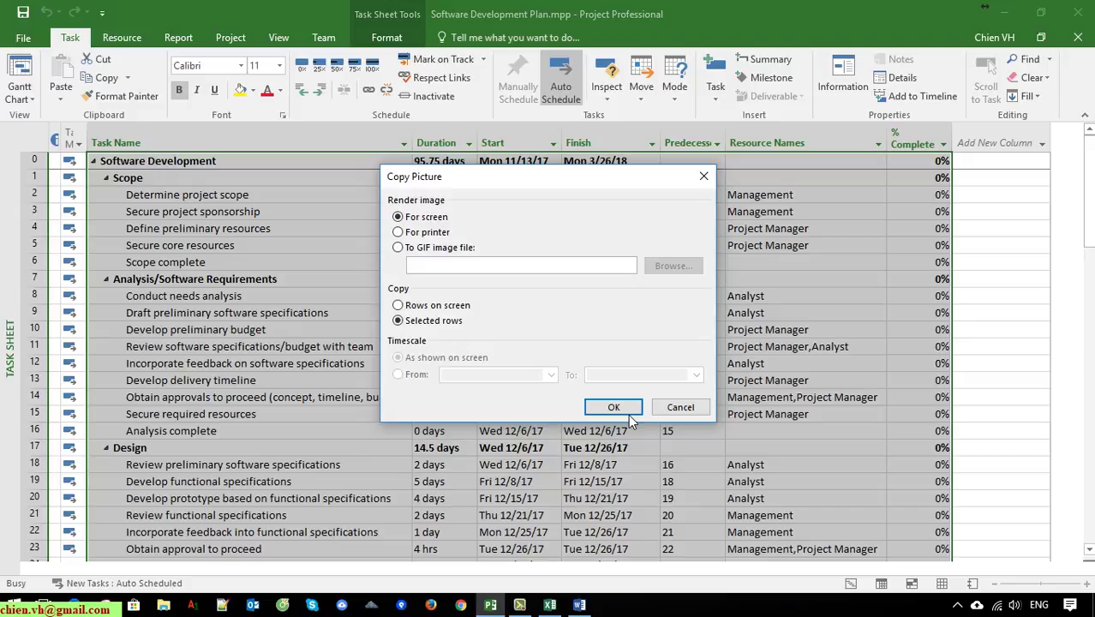
Copy the task sheet as a picture again and return to the Word document
{"action": "left_click", "coordinate": [619, 411]}
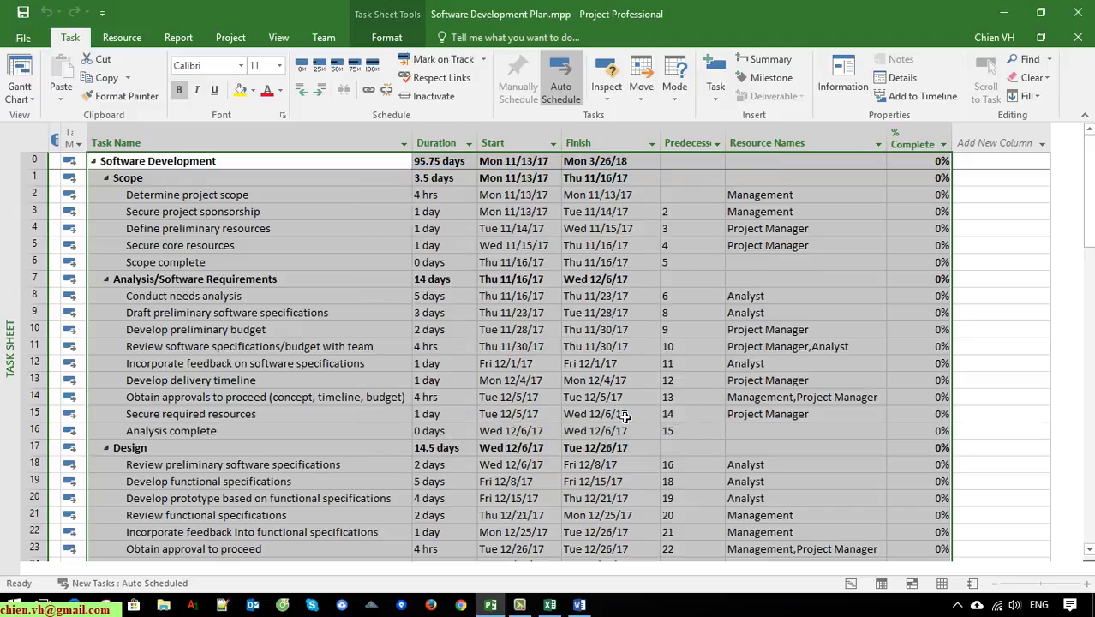
{"action": "left_click", "coordinate": [580, 605]}
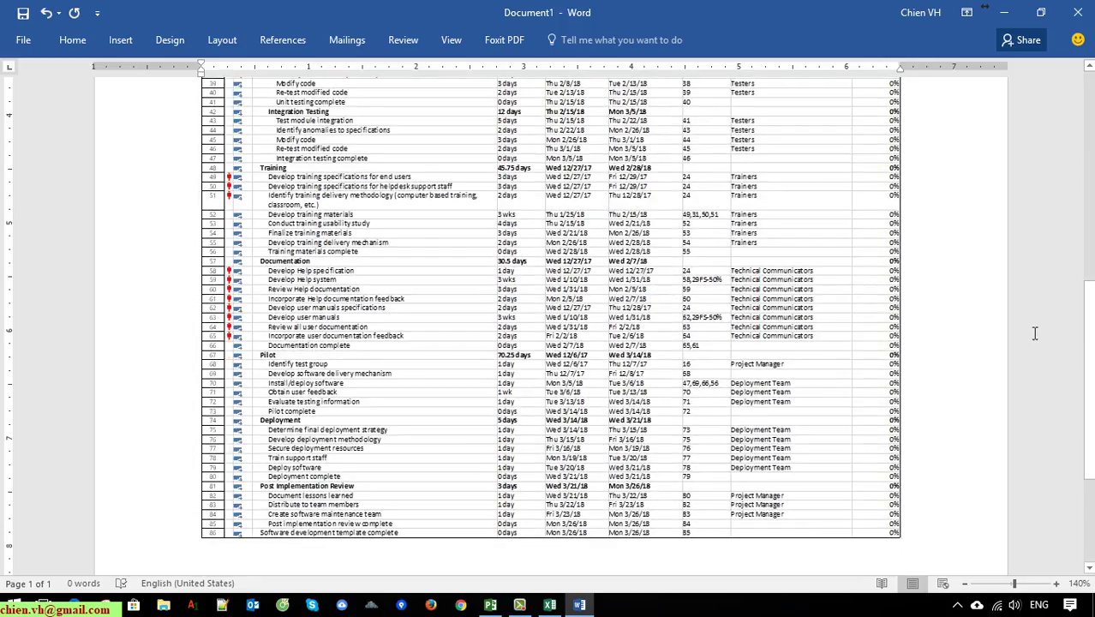
{"action": "scroll", "coordinate": [505, 347], "scroll_direction": "down", "scroll_amount": 3}
{"action": "scroll", "coordinate": [505, 347], "scroll_direction": "up", "scroll_amount": 5}
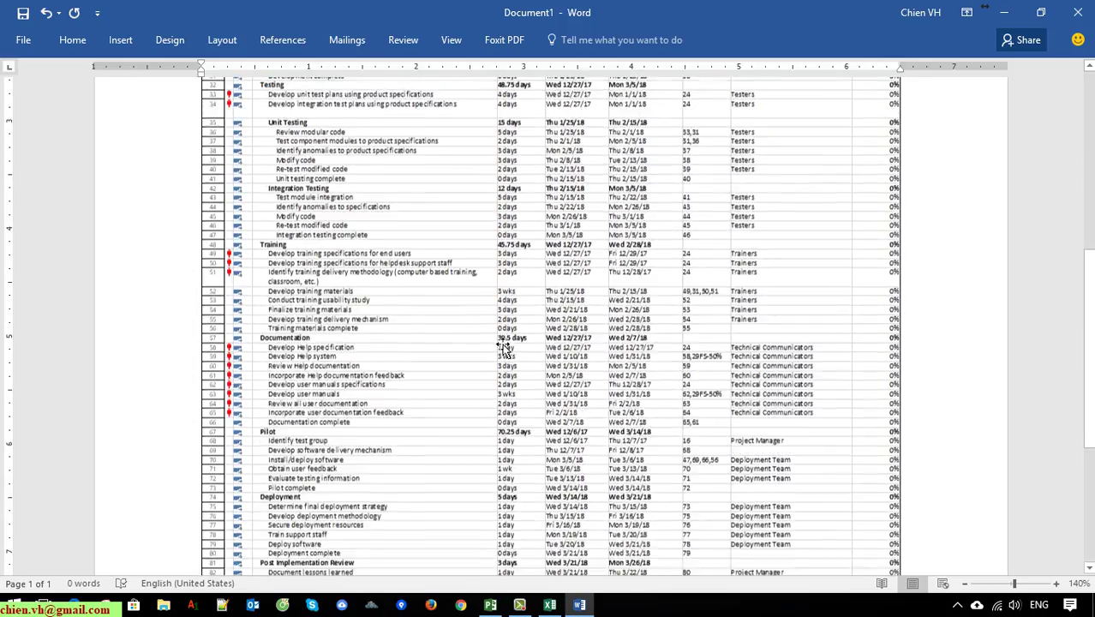
{"action": "scroll", "coordinate": [506, 347], "scroll_direction": "up", "scroll_amount": 5}
{"action": "scroll", "coordinate": [506, 347], "scroll_direction": "up", "scroll_amount": 3}
{"action": "scroll", "coordinate": [323, 305], "scroll_direction": "down", "scroll_amount": 5}
{"action": "scroll", "coordinate": [283, 312], "scroll_direction": "down", "scroll_amount": 8}
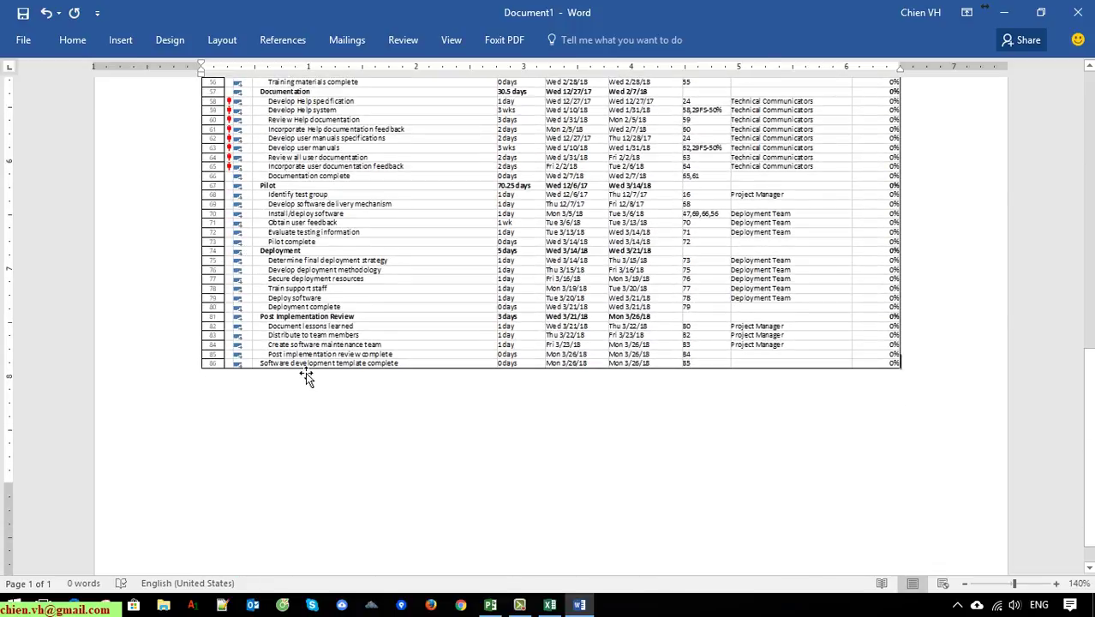
{"action": "scroll", "coordinate": [307, 378], "scroll_direction": "up", "scroll_amount": 4}
{"action": "scroll", "coordinate": [307, 378], "scroll_direction": "up", "scroll_amount": 5}
{"action": "scroll", "coordinate": [307, 377], "scroll_direction": "up", "scroll_amount": 4}
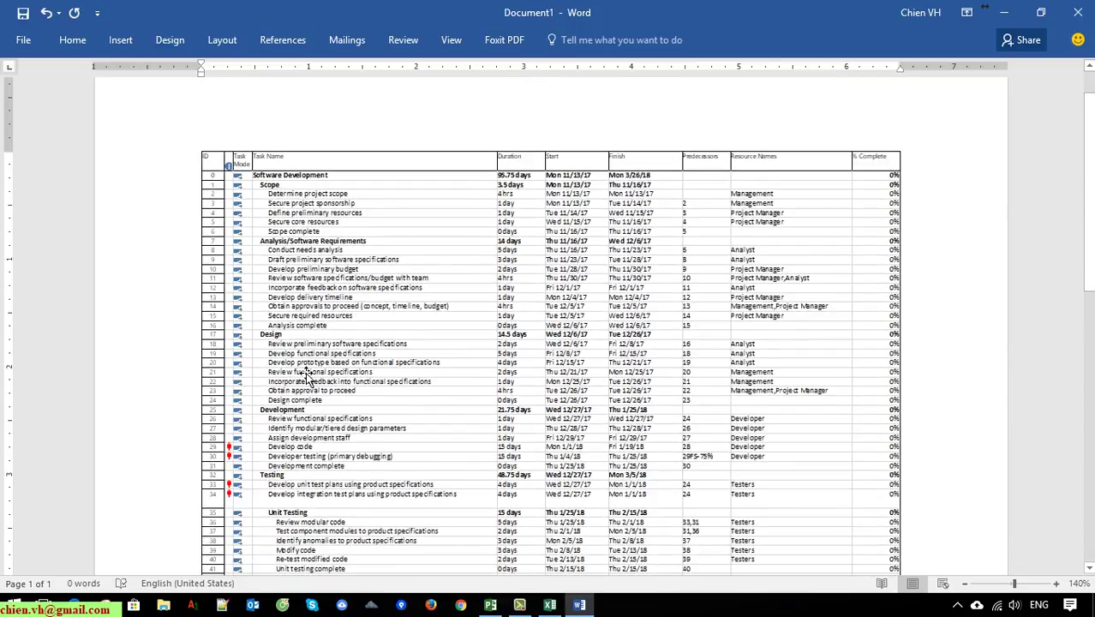
{"action": "mouse_move", "coordinate": [1087, 203]}
{"action": "left_click_drag", "start_coordinate": [1090, 163], "coordinate": [1077, 117]}
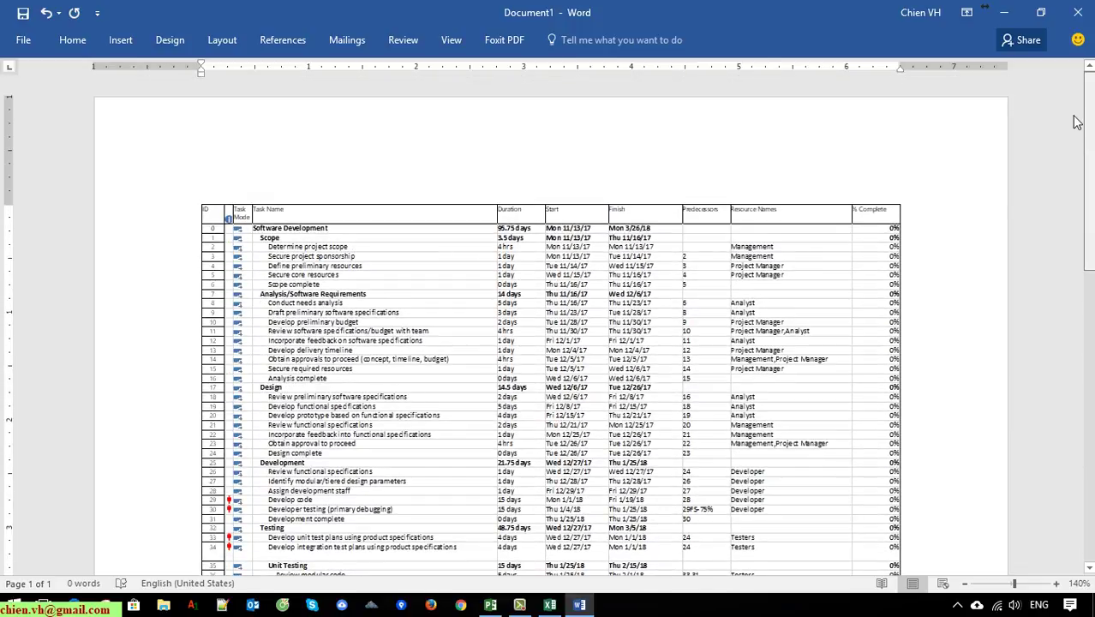
{"action": "mouse_move", "coordinate": [1077, 126]}
{"action": "left_mouse_down"}
{"action": "mouse_move", "coordinate": [1081, 283]}
{"action": "mouse_move", "coordinate": [1080, 129]}
{"action": "left_mouse_up"}
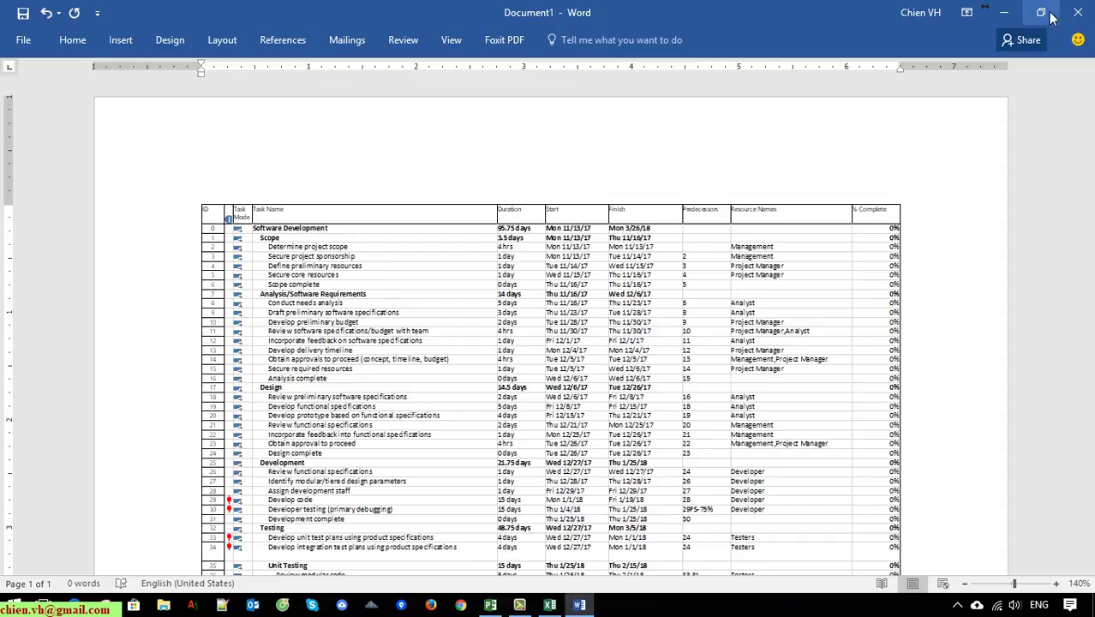
Close the Book1 Excel workbook without saving it
{"action": "left_click", "coordinate": [1014, 14]}
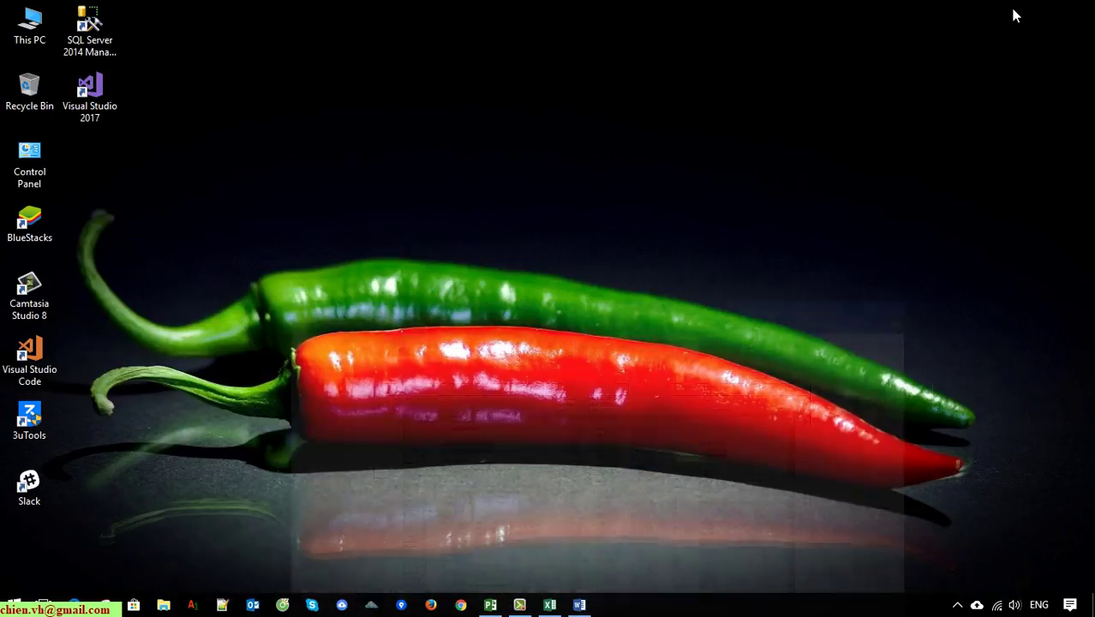
{"action": "left_click", "coordinate": [549, 604]}
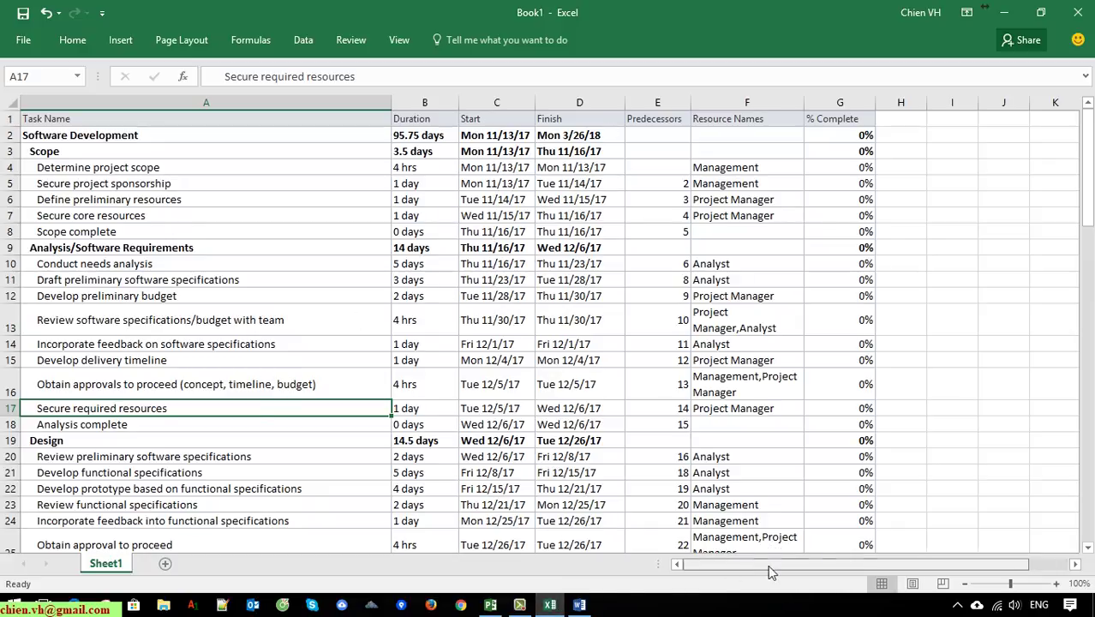
{"action": "left_click", "coordinate": [1077, 12]}
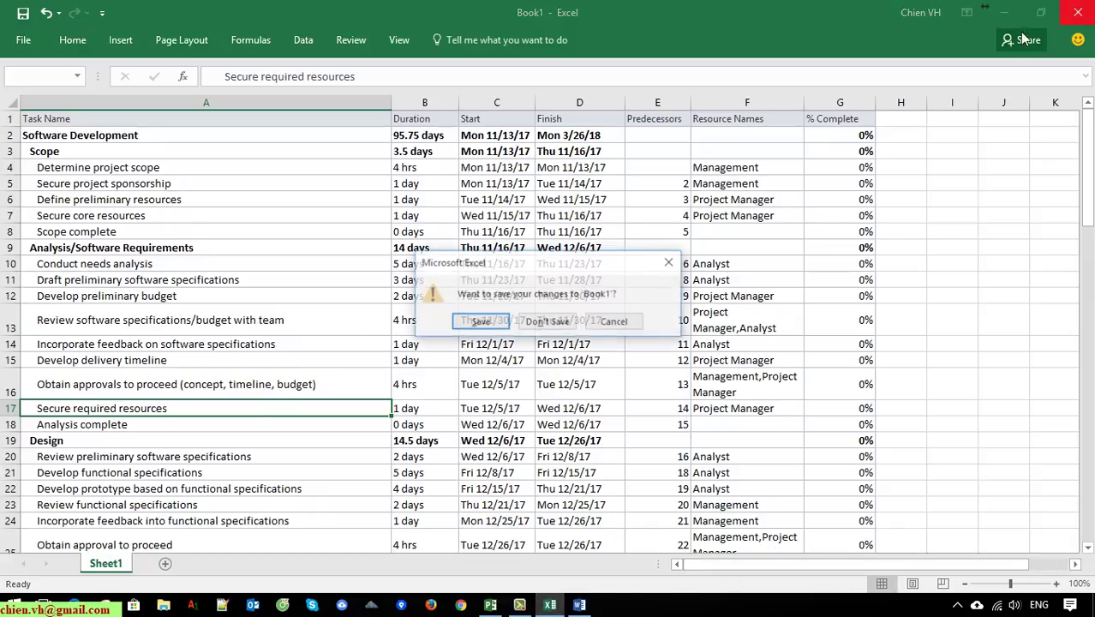
{"action": "left_click", "coordinate": [546, 326]}
Close the unsaved Word document, discarding its changes
{"action": "left_click", "coordinate": [551, 605]}
{"action": "left_click", "coordinate": [1077, 12]}
{"action": "left_click", "coordinate": [550, 335]}
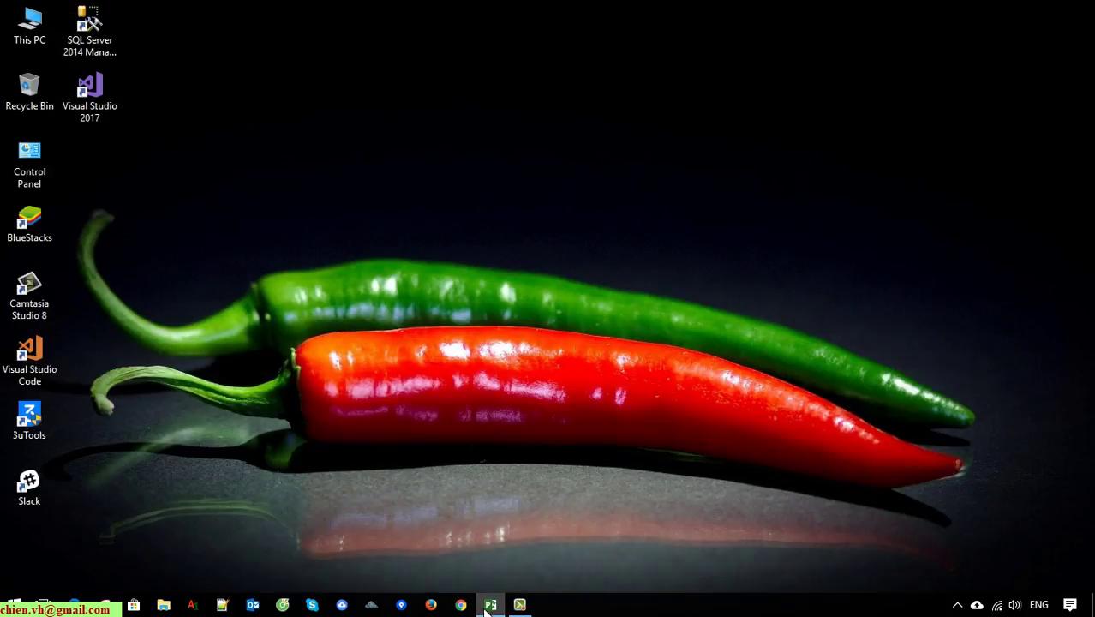
Save the plan to the Desktop as PDF Files (*.pdf), exporting all tasks
{"action": "left_click", "coordinate": [486, 608]}
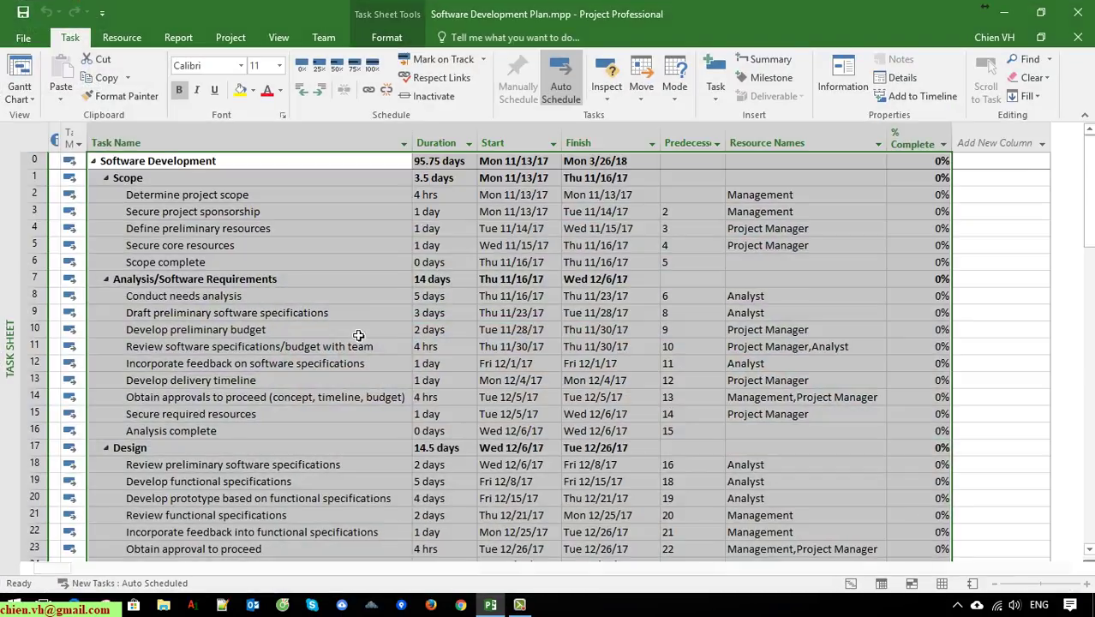
{"action": "left_click", "coordinate": [259, 246]}
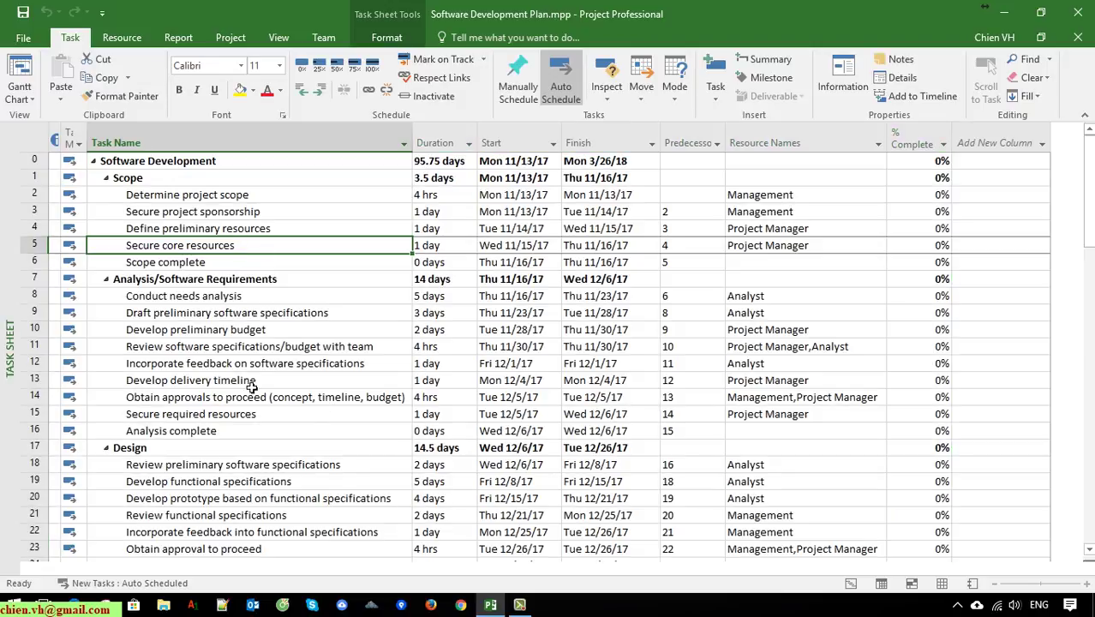
{"action": "left_click", "coordinate": [20, 40]}
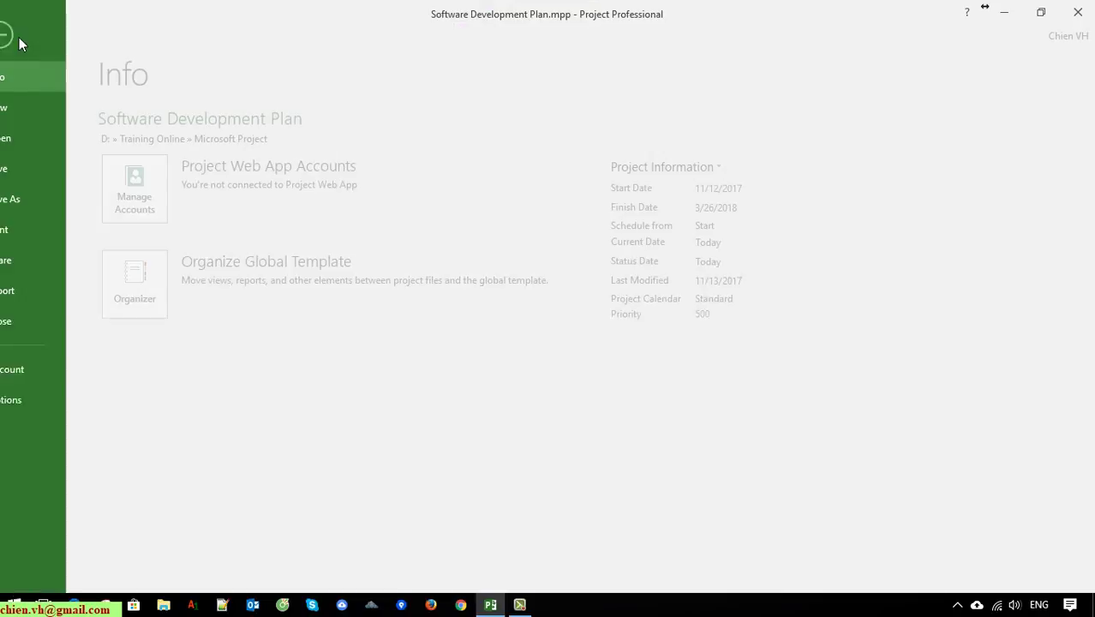
{"action": "left_click", "coordinate": [44, 198]}
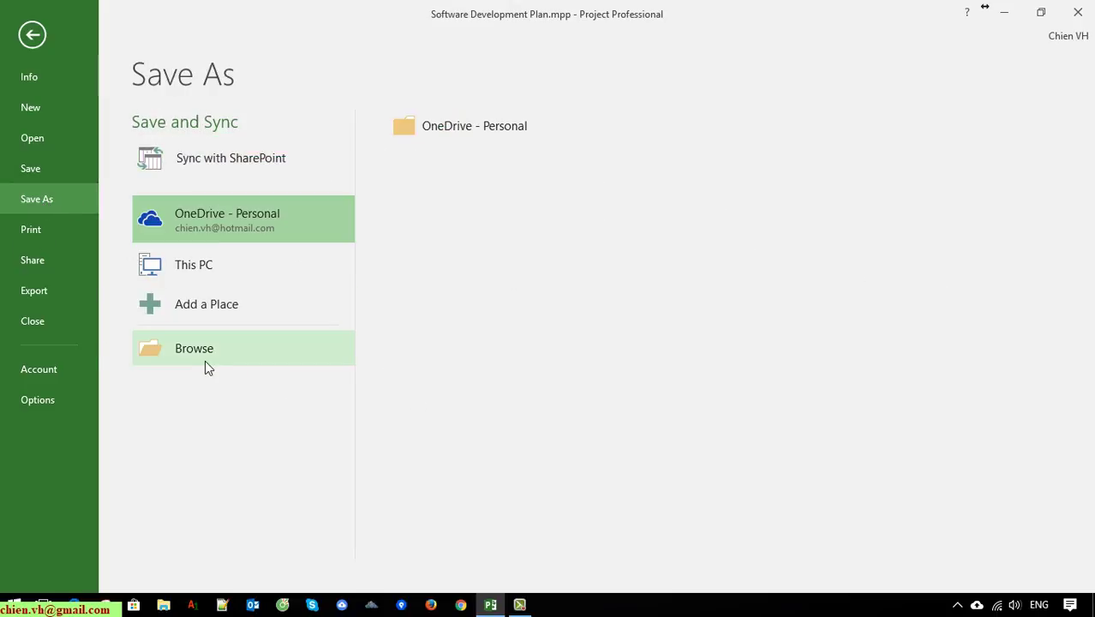
{"action": "left_click", "coordinate": [206, 352]}
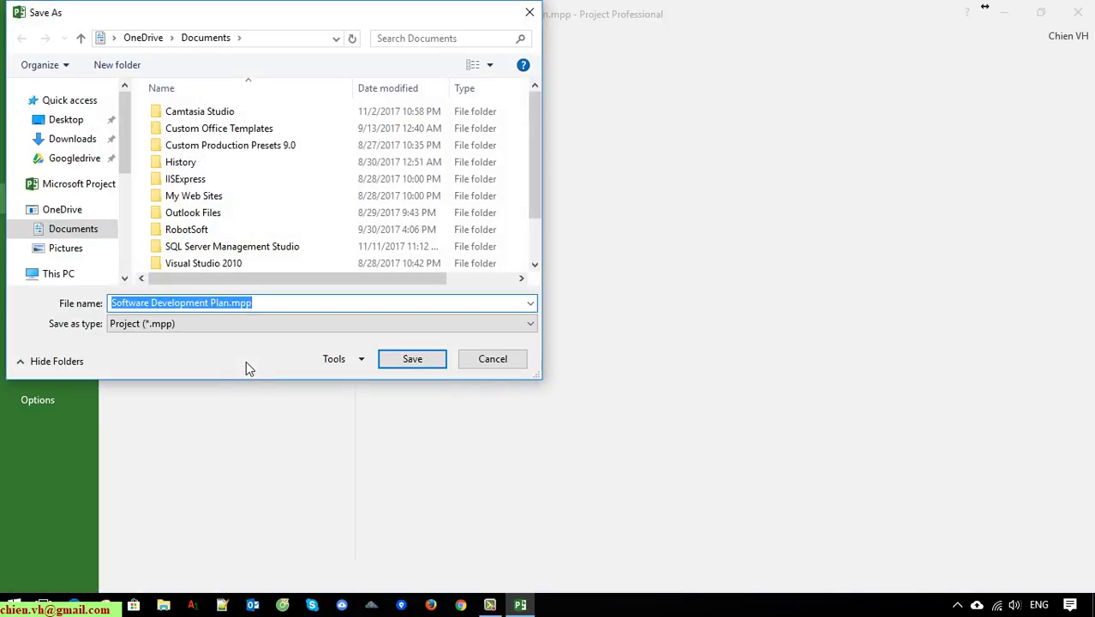
{"action": "left_click", "coordinate": [68, 122]}
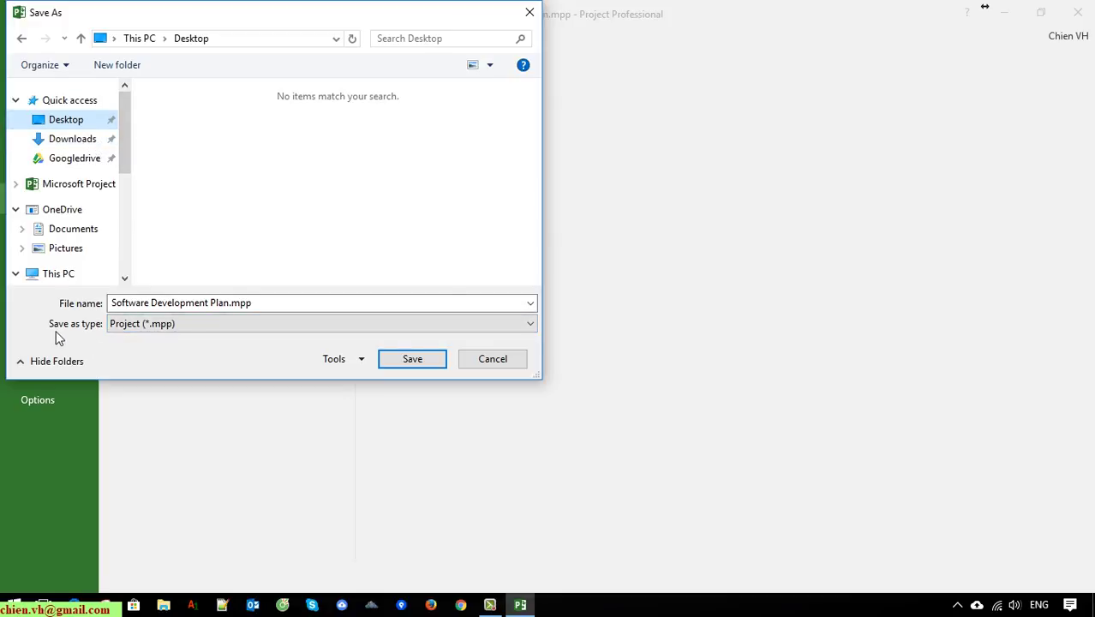
{"action": "left_click", "coordinate": [529, 326]}
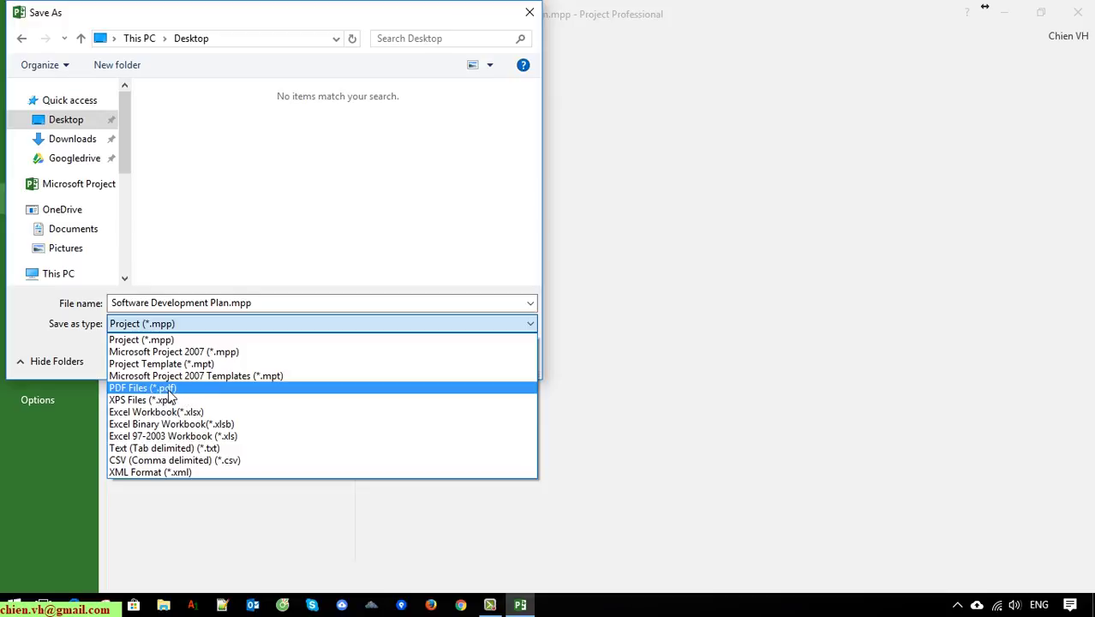
{"action": "left_click", "coordinate": [170, 394]}
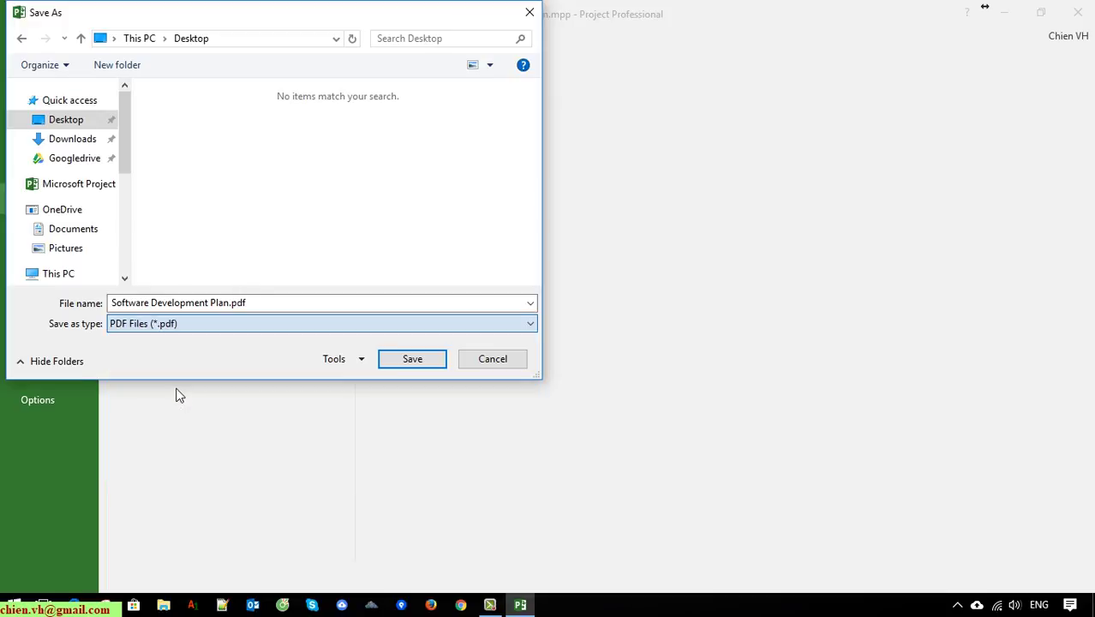
{"action": "left_click", "coordinate": [419, 360]}
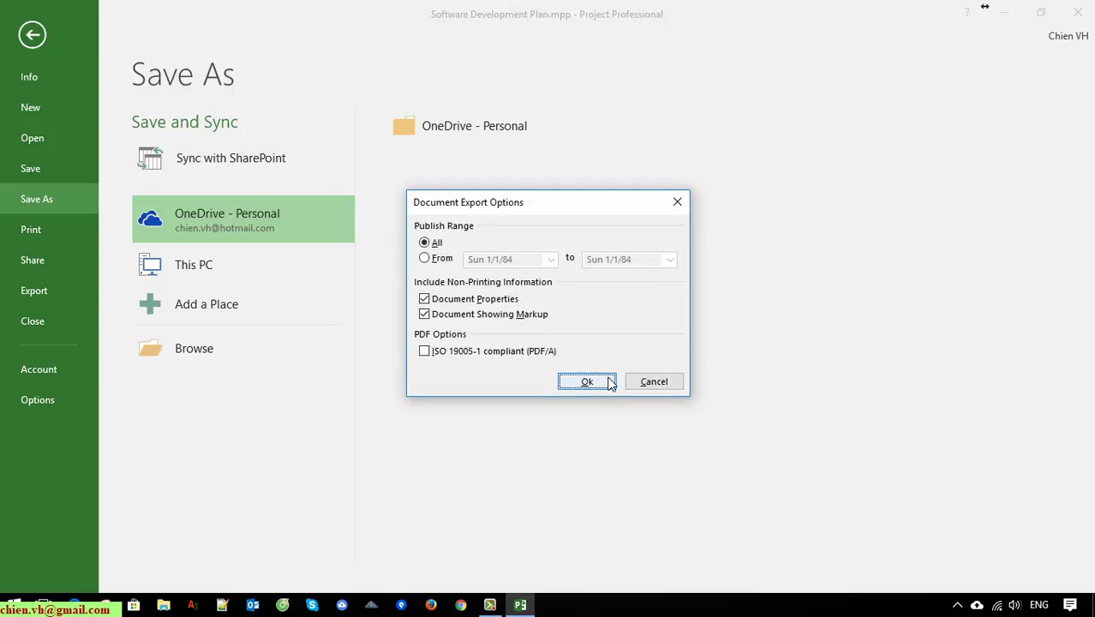
{"action": "left_click", "coordinate": [610, 383]}
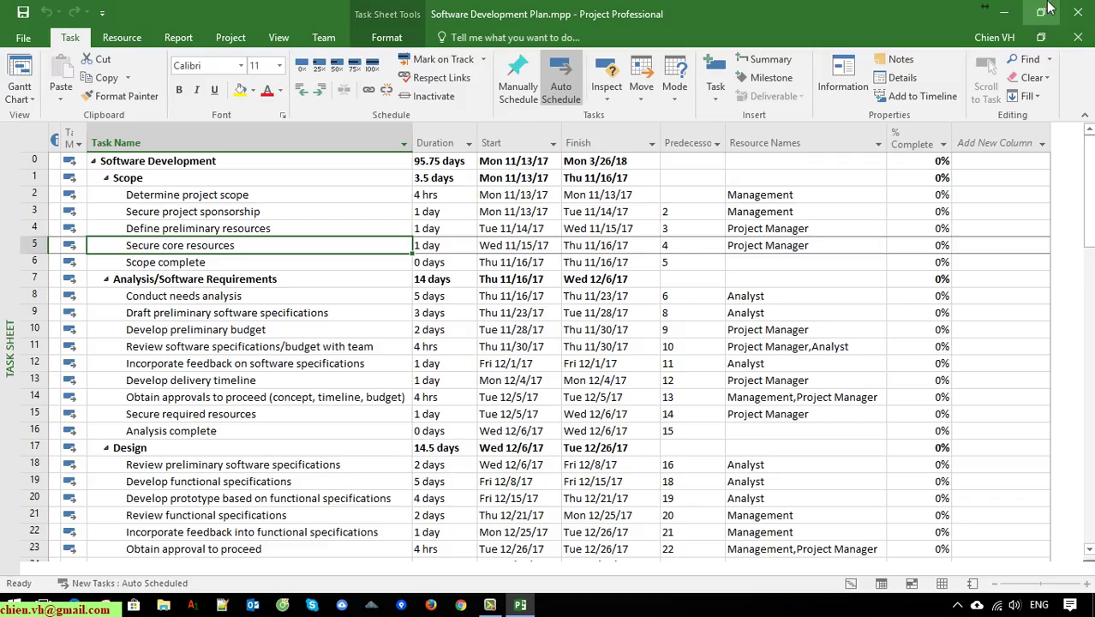
Open Software Development Plan.pdf from the desktop and scroll through its four pages
{"action": "left_click", "coordinate": [1004, 11]}
{"action": "left_click_drag", "start_coordinate": [220, 496], "coordinate": [4, 589]}
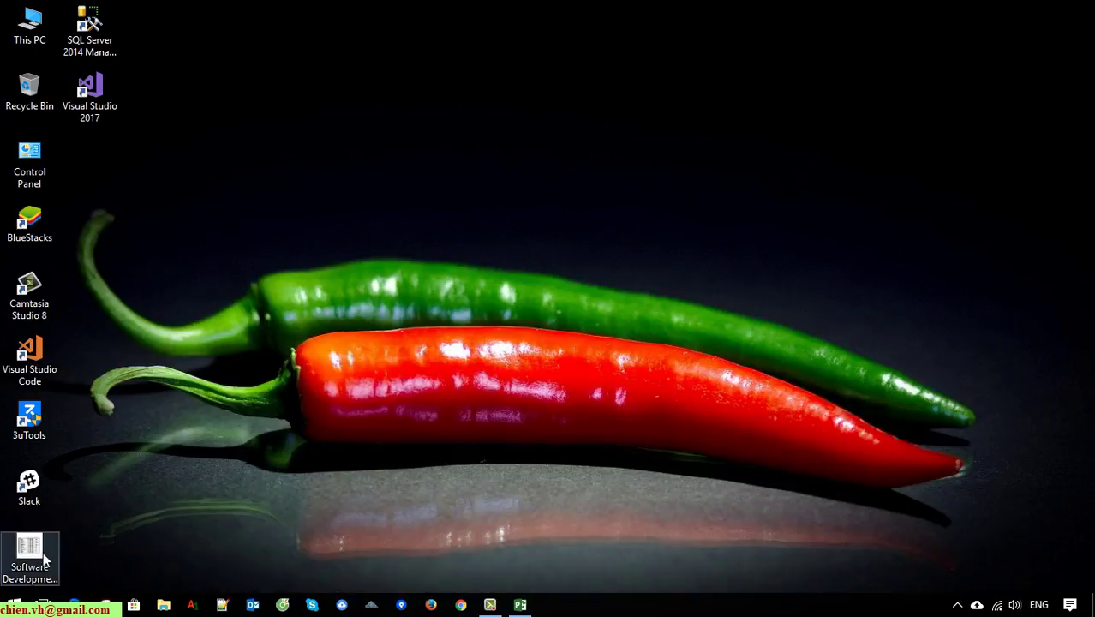
{"action": "key", "text": "Return"}
{"action": "scroll", "coordinate": [788, 308], "scroll_direction": "down", "scroll_amount": 3}
{"action": "left_click_drag", "start_coordinate": [1089, 163], "coordinate": [1088, 292]}
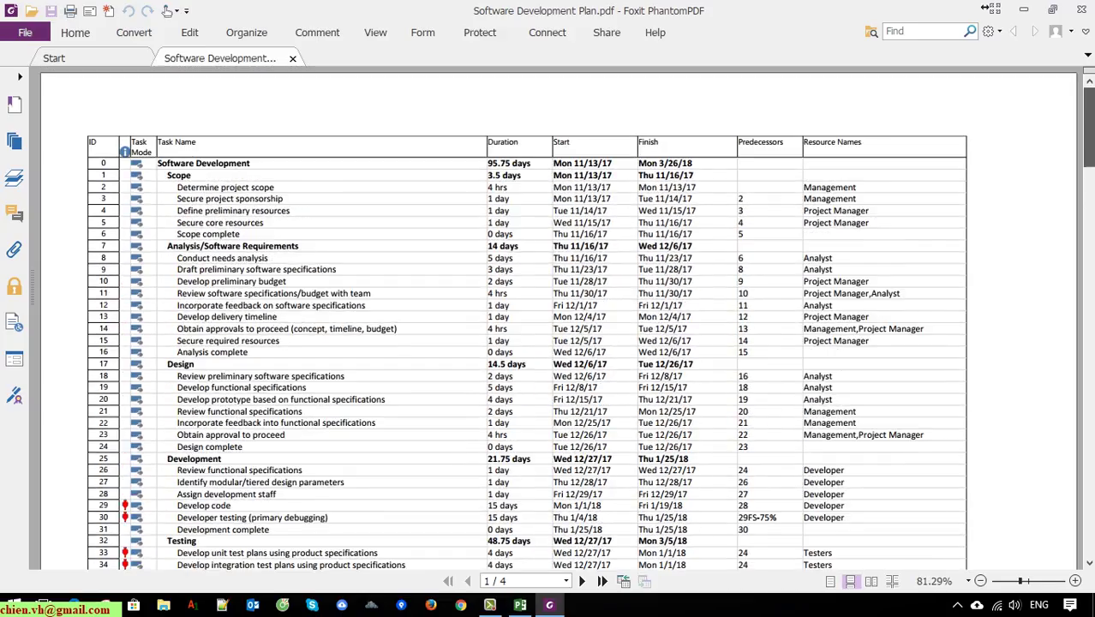
{"action": "key", "text": "End"}
{"action": "left_click_drag", "start_coordinate": [1088, 514], "coordinate": [1079, 332]}
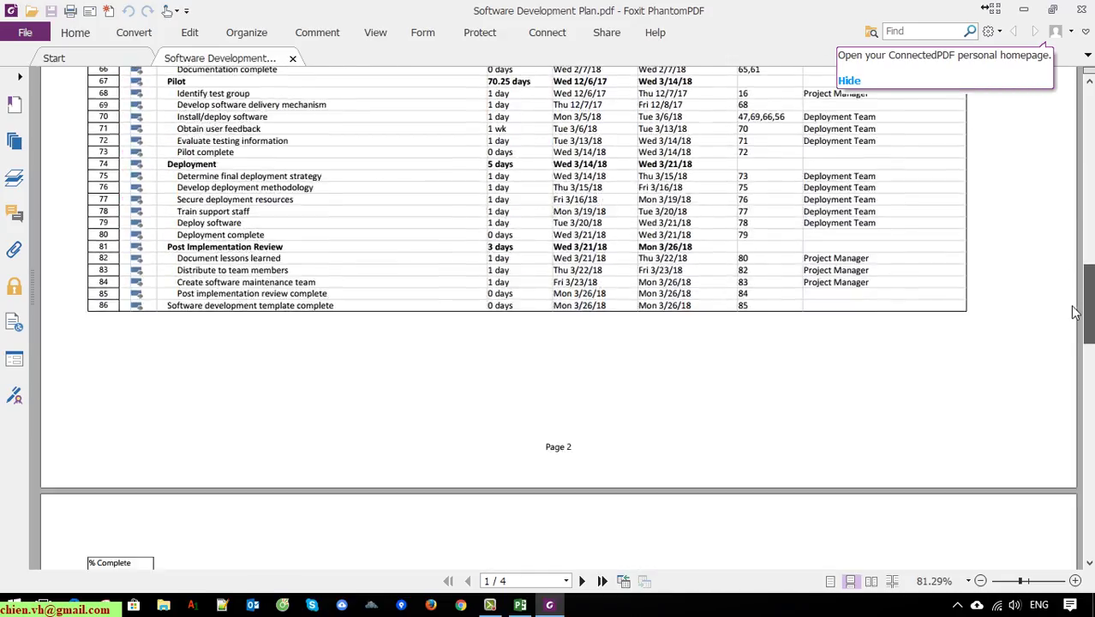
{"action": "left_click_drag", "start_coordinate": [1078, 332], "coordinate": [1079, 339]}
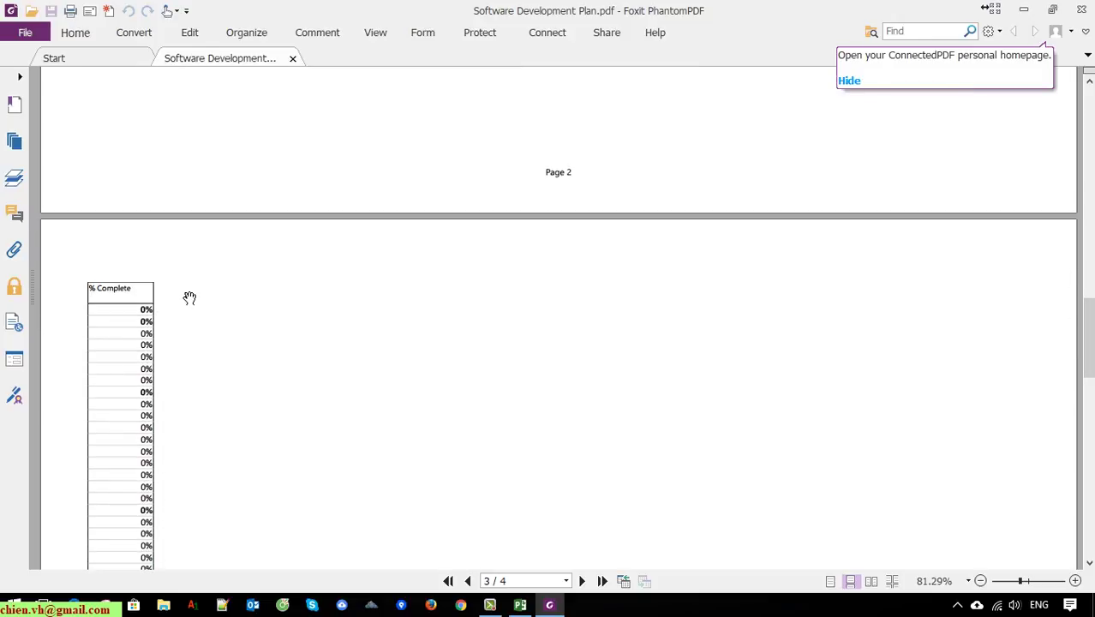
{"action": "mouse_move", "coordinate": [1086, 338]}
{"action": "left_mouse_down"}
{"action": "mouse_move", "coordinate": [1077, 361]}
{"action": "mouse_move", "coordinate": [1090, 512]}
{"action": "mouse_move", "coordinate": [1090, 129]}
{"action": "left_mouse_up"}
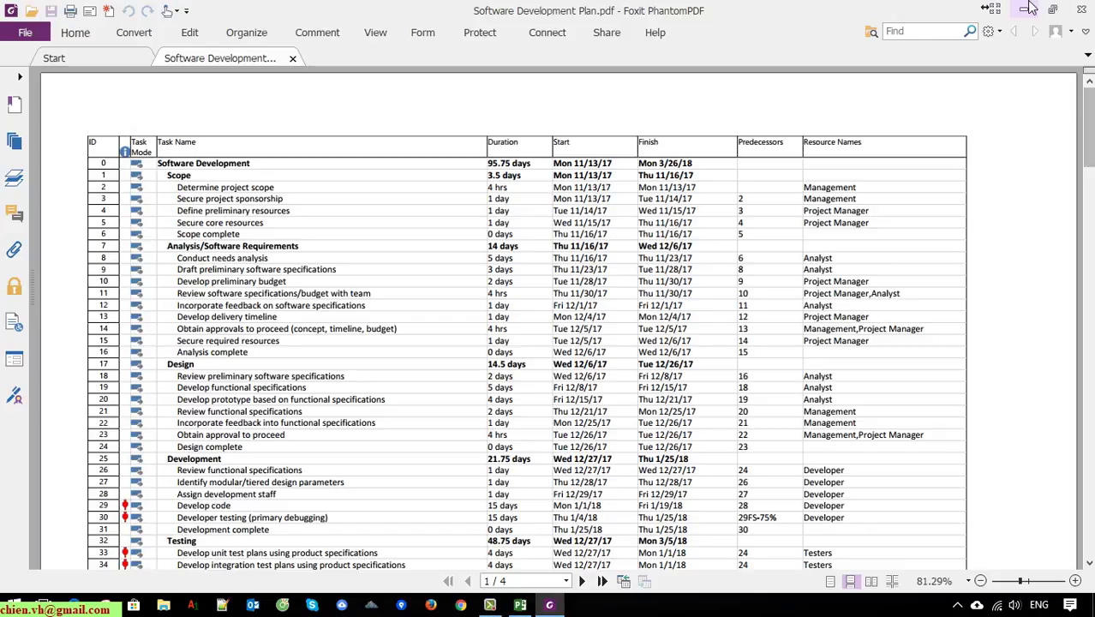
Close the PDF viewer and save the plan to the Desktop as an Excel Workbook
{"action": "left_click", "coordinate": [1081, 11]}
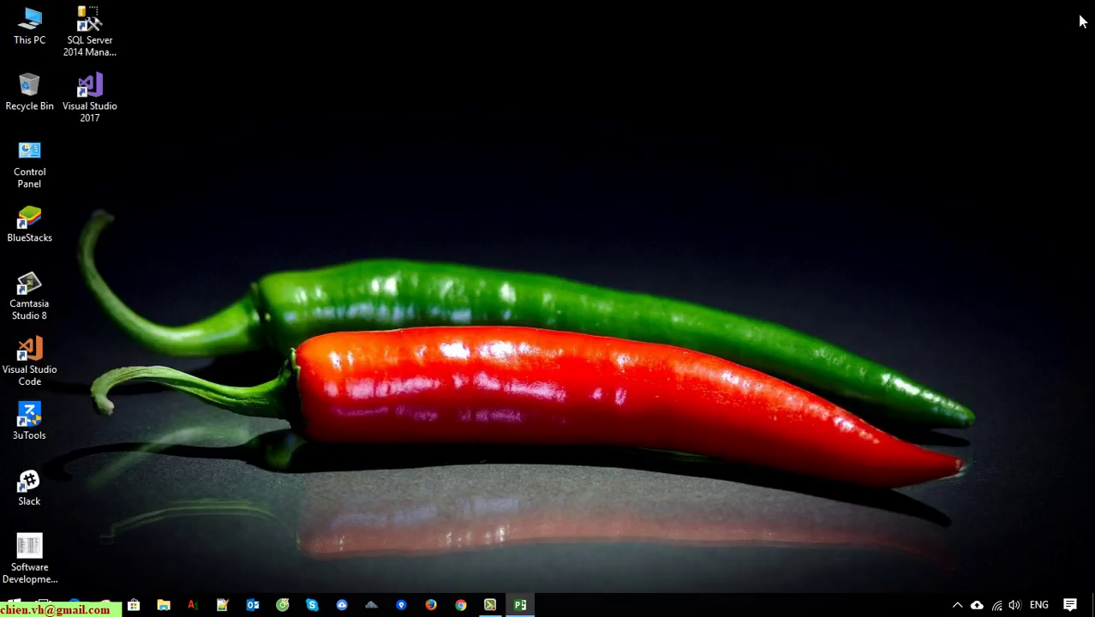
{"action": "left_click", "coordinate": [517, 604]}
{"action": "left_click", "coordinate": [232, 314]}
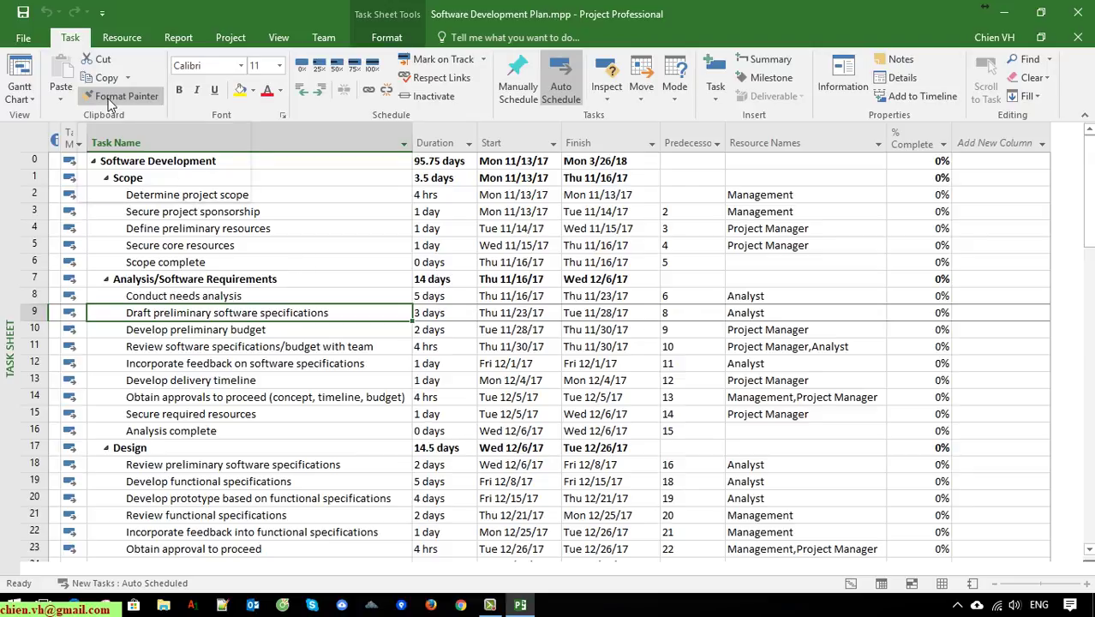
{"action": "left_click", "coordinate": [24, 38]}
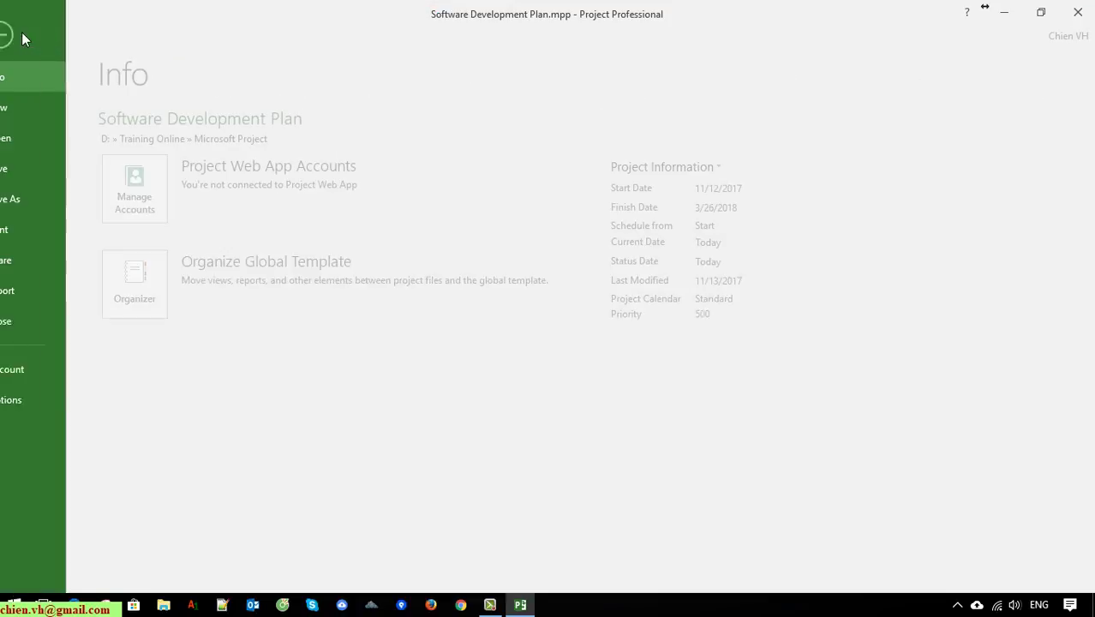
{"action": "left_click", "coordinate": [43, 201]}
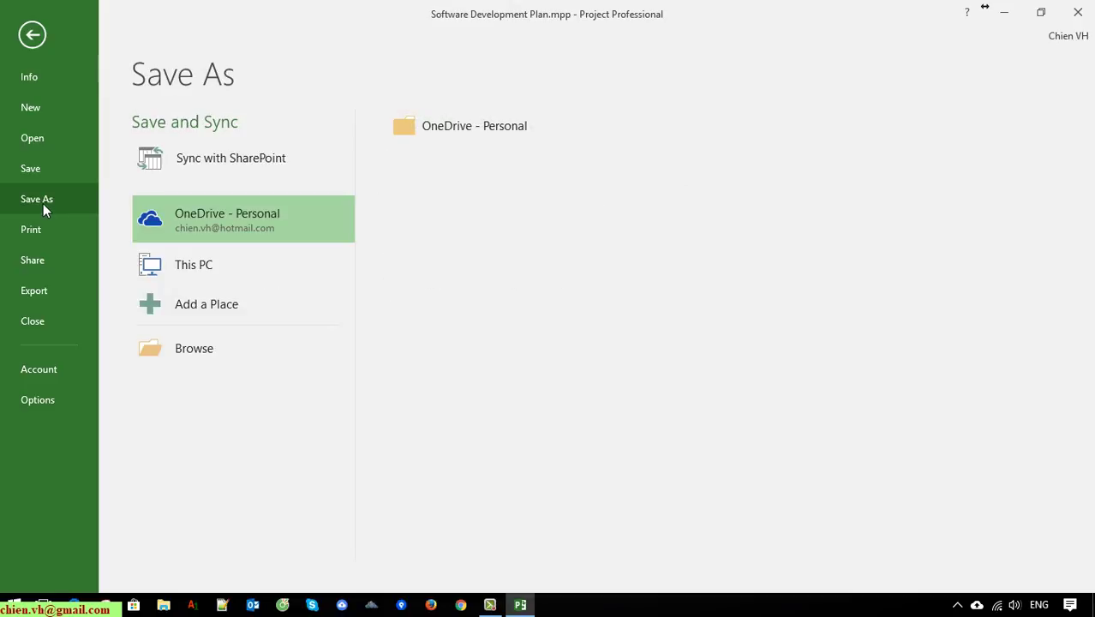
{"action": "left_click", "coordinate": [171, 351]}
{"action": "left_click", "coordinate": [75, 118]}
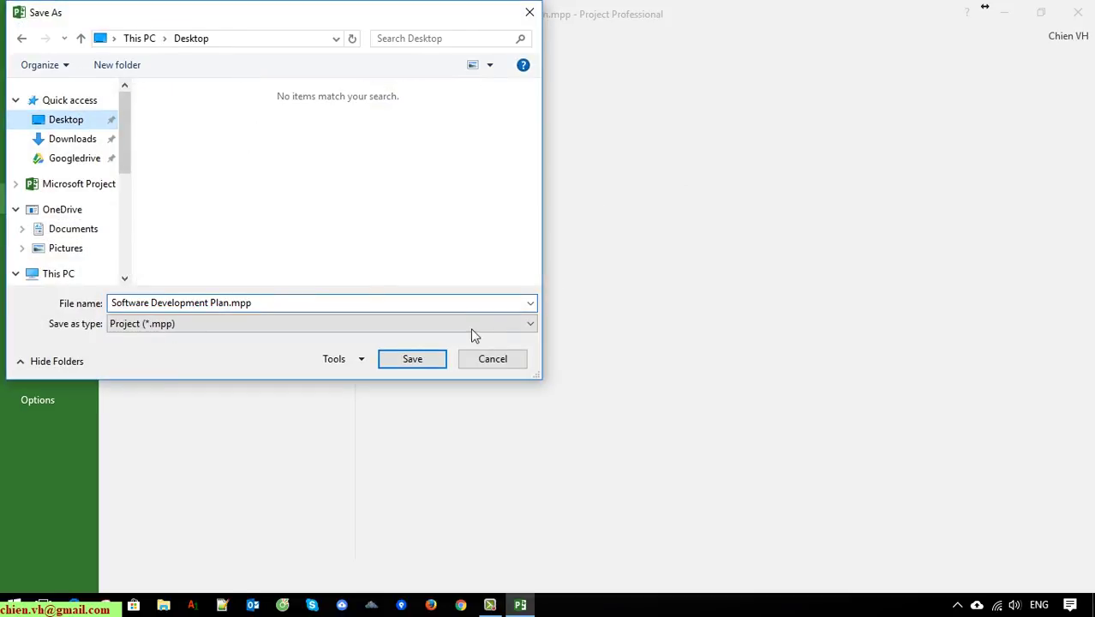
{"action": "left_click", "coordinate": [459, 323]}
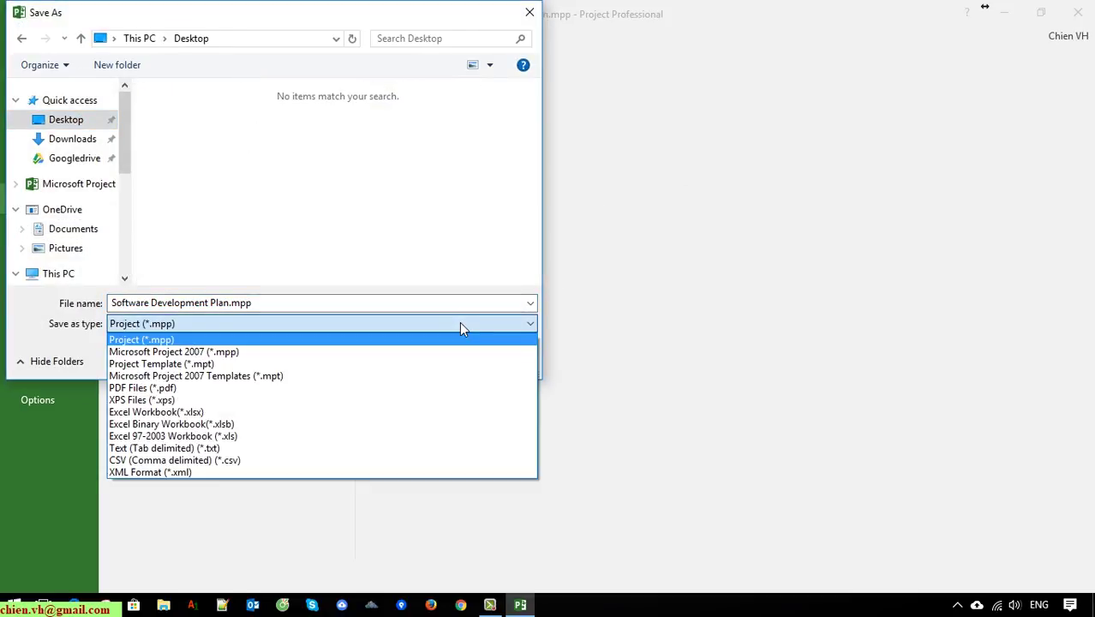
{"action": "left_click", "coordinate": [320, 412]}
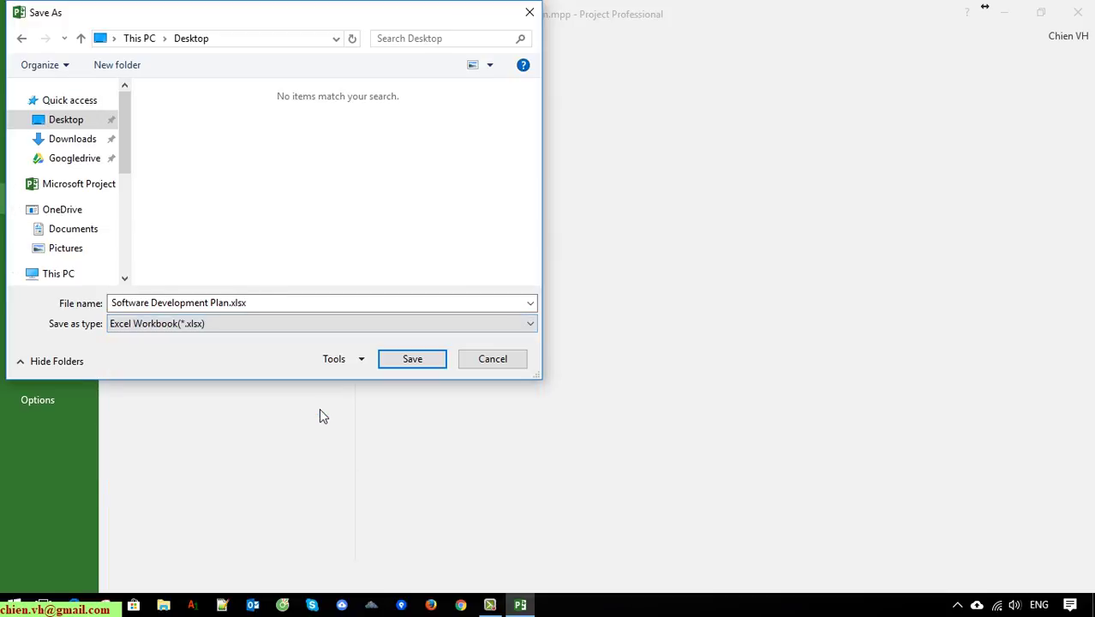
{"action": "left_click", "coordinate": [411, 359]}
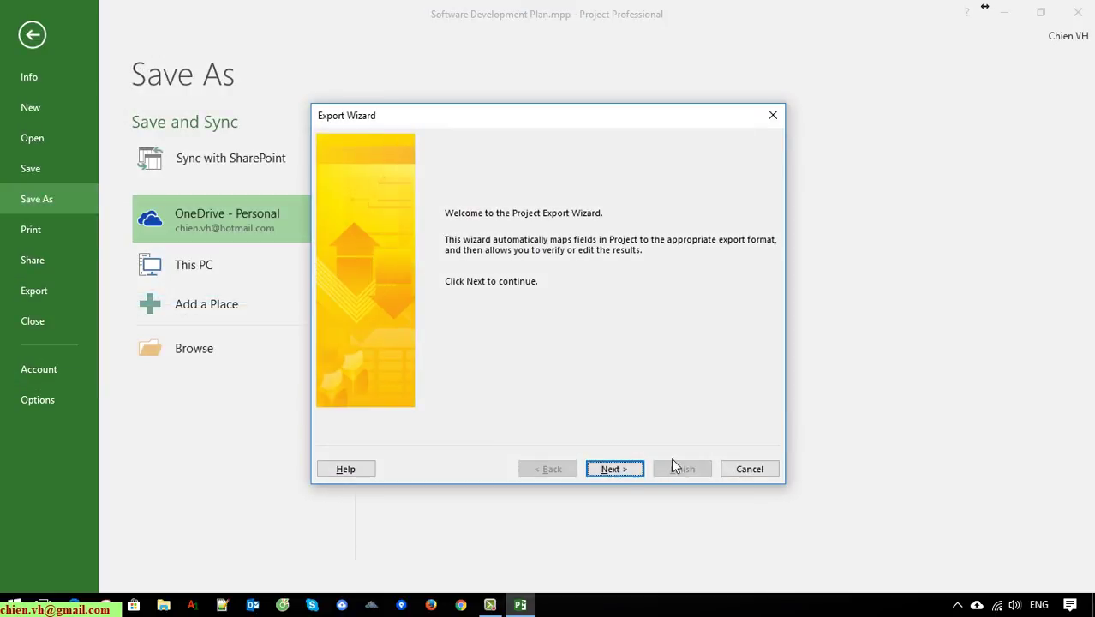
In the Export Wizard, create a new map exporting tasks with column headers
{"action": "left_click", "coordinate": [615, 471]}
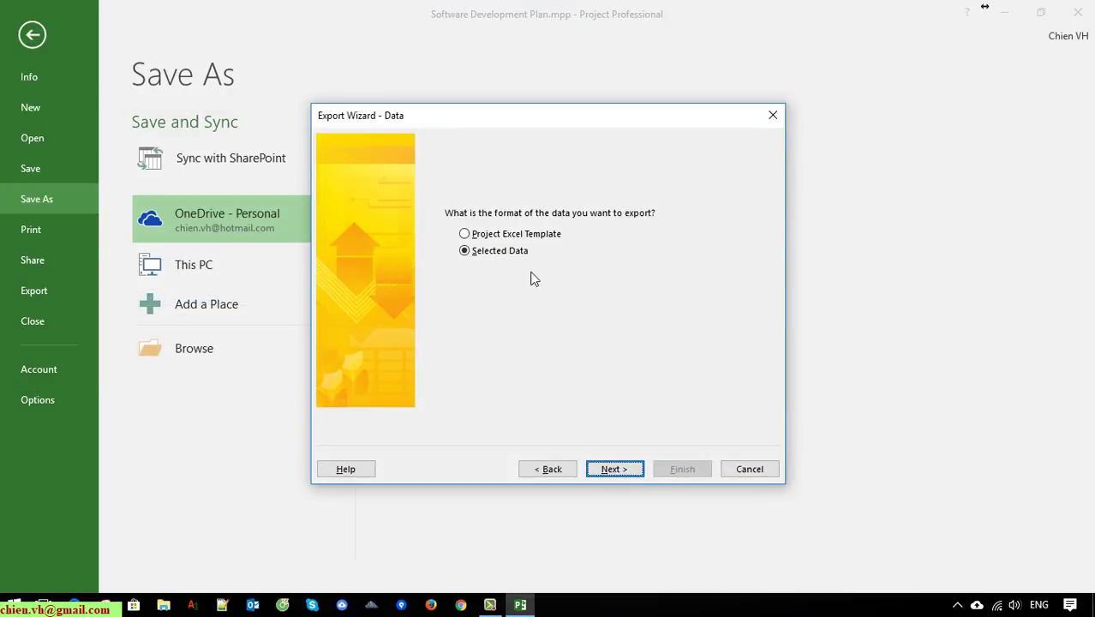
{"action": "left_click", "coordinate": [616, 470]}
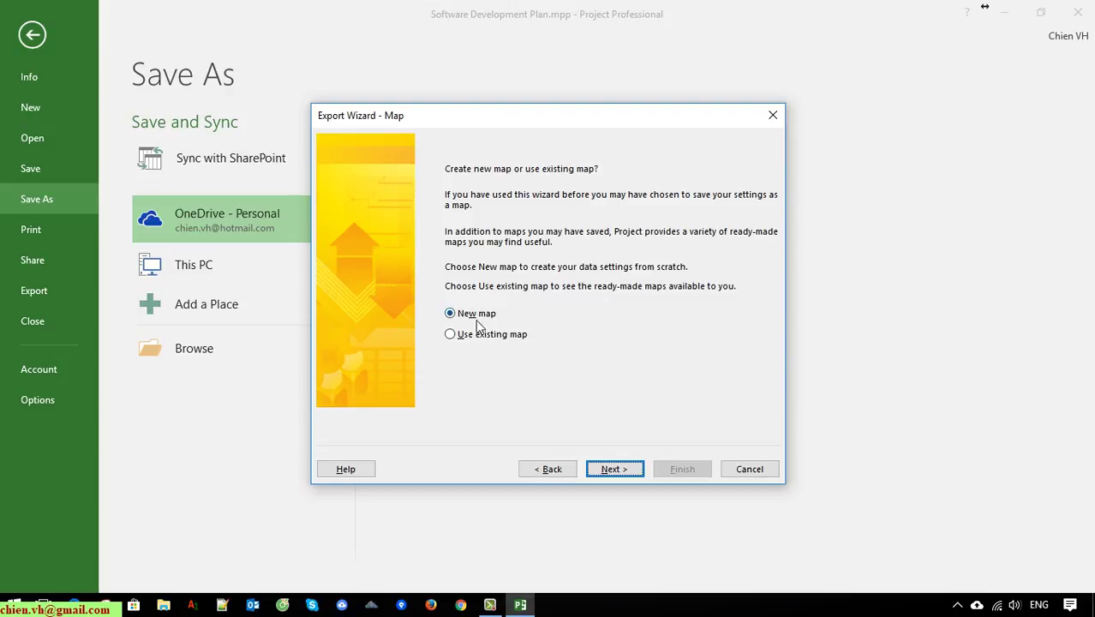
{"action": "left_click", "coordinate": [624, 471]}
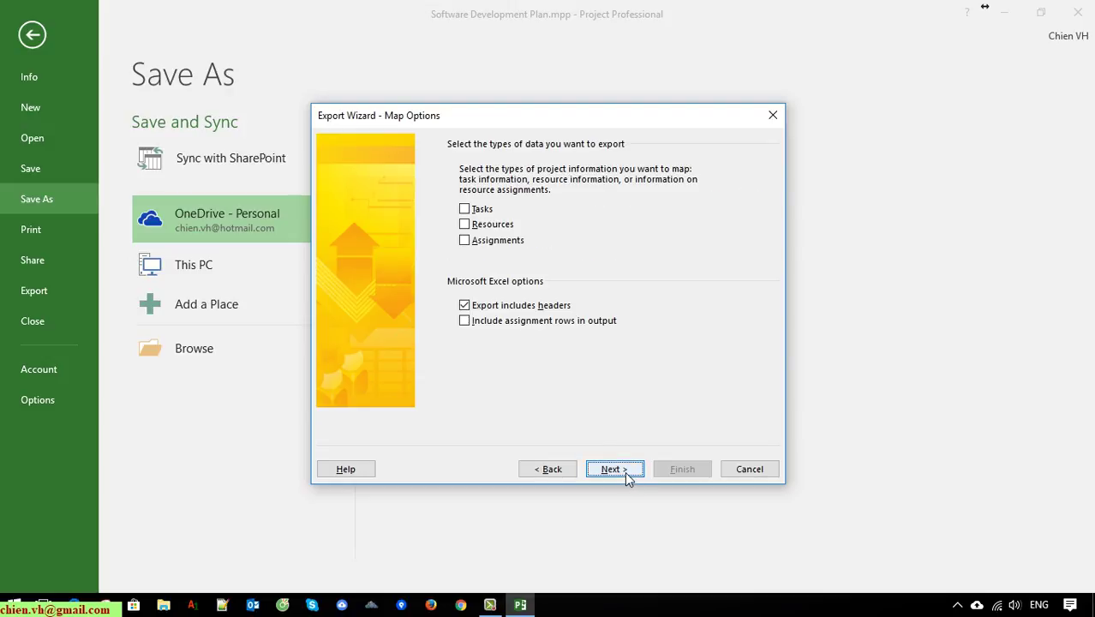
{"action": "left_click", "coordinate": [466, 211]}
{"action": "left_click", "coordinate": [464, 305]}
{"action": "left_click", "coordinate": [627, 468]}
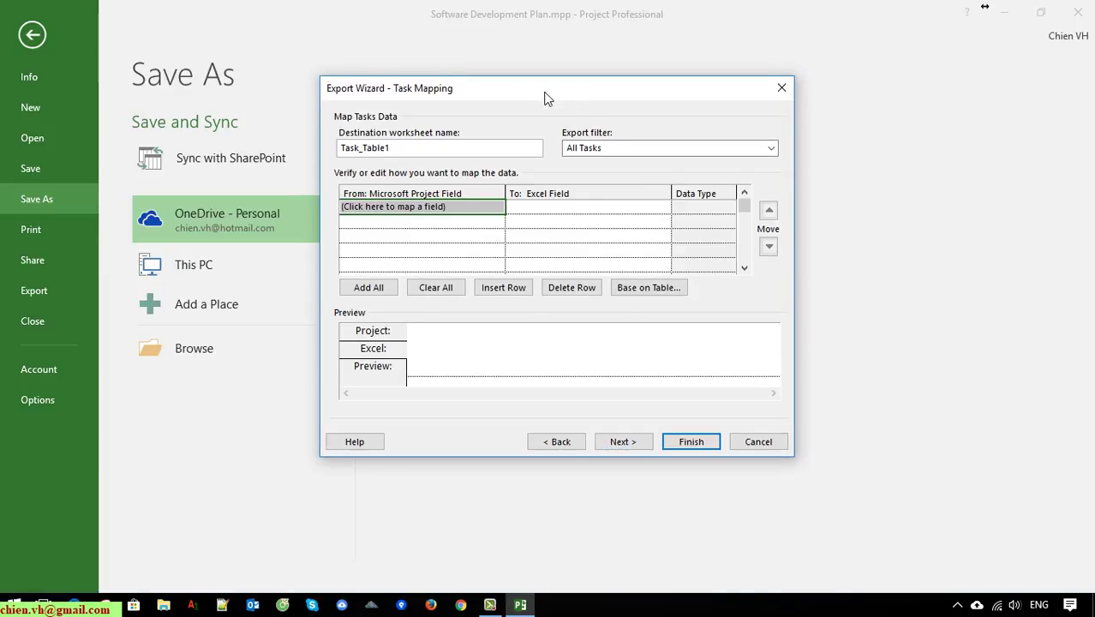
Map the Name field in the first Task Mapping row
{"action": "left_click_drag", "start_coordinate": [544, 96], "coordinate": [546, 58]}
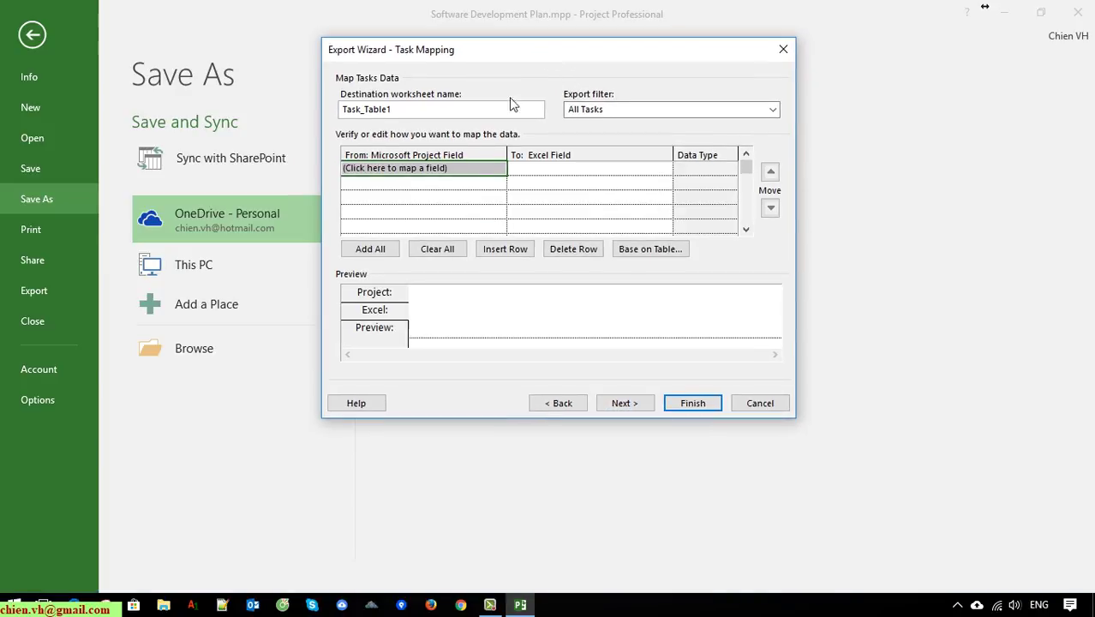
{"action": "left_click", "coordinate": [432, 176]}
{"action": "left_click", "coordinate": [499, 169]}
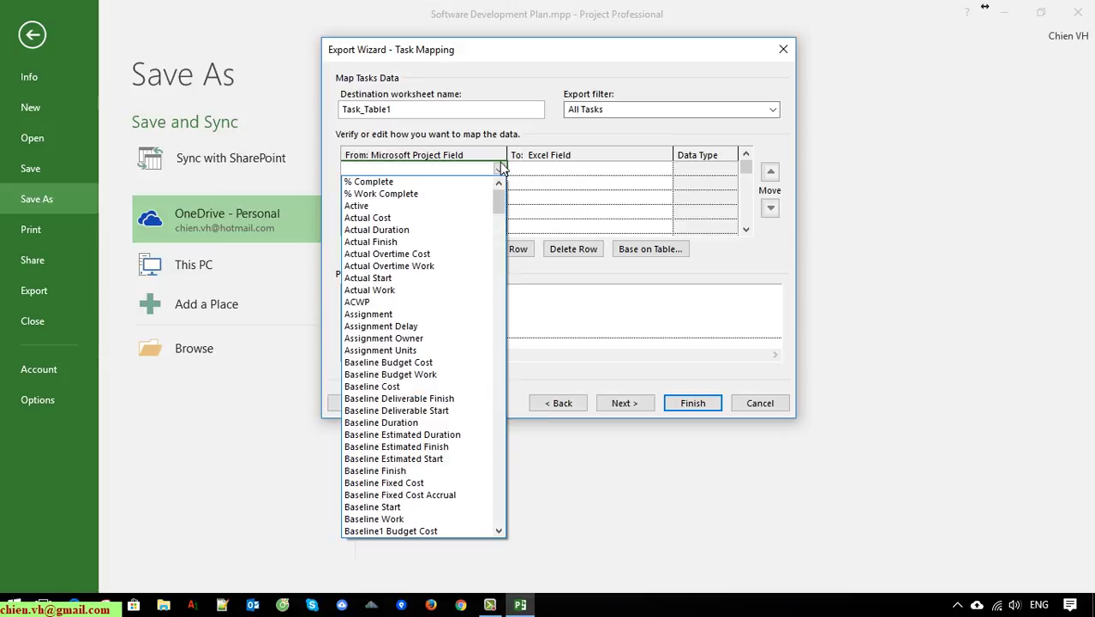
{"action": "type", "text": "n"}
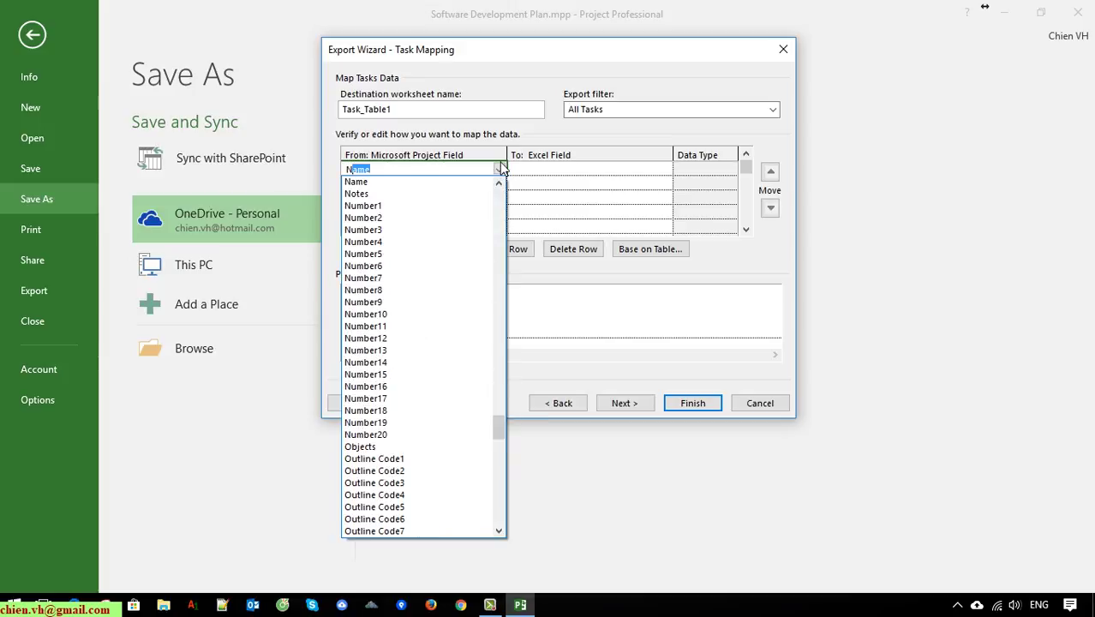
{"action": "left_click", "coordinate": [437, 182]}
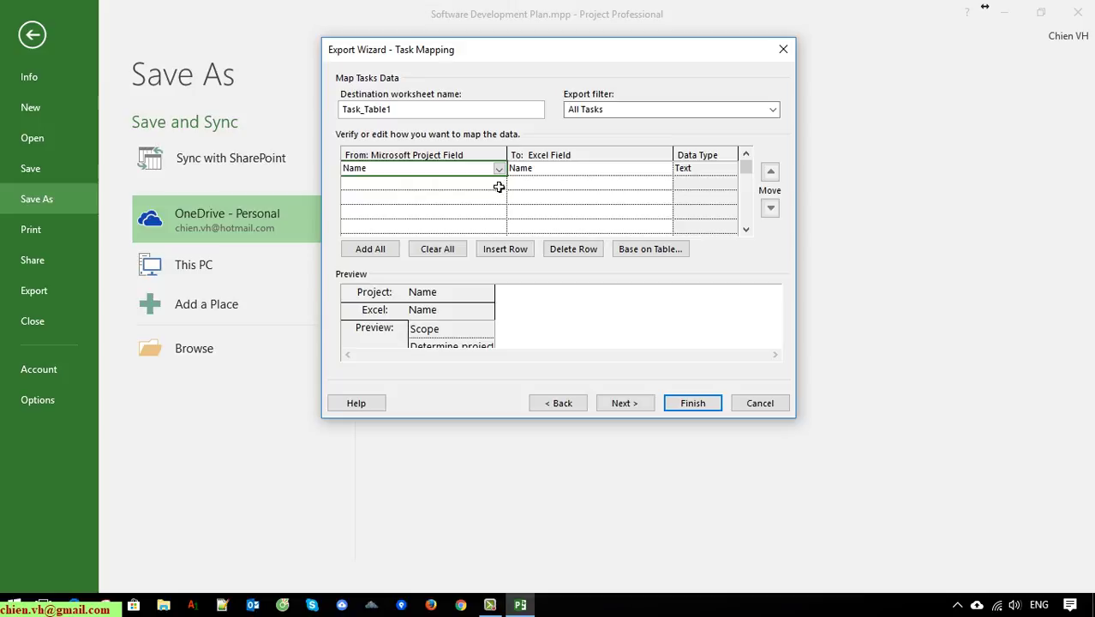
Select the second mapping row, then reopen Software Development Plan.pdf from the desktop
{"action": "left_click", "coordinate": [411, 199]}
{"action": "key", "text": "Up"}
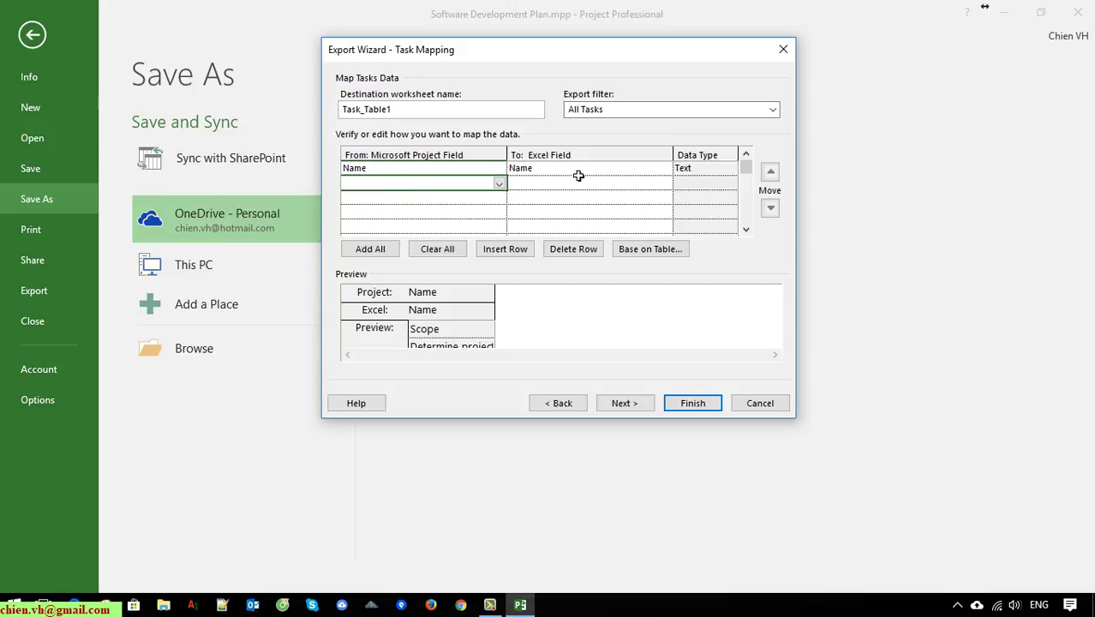
{"action": "left_click", "coordinate": [498, 185]}
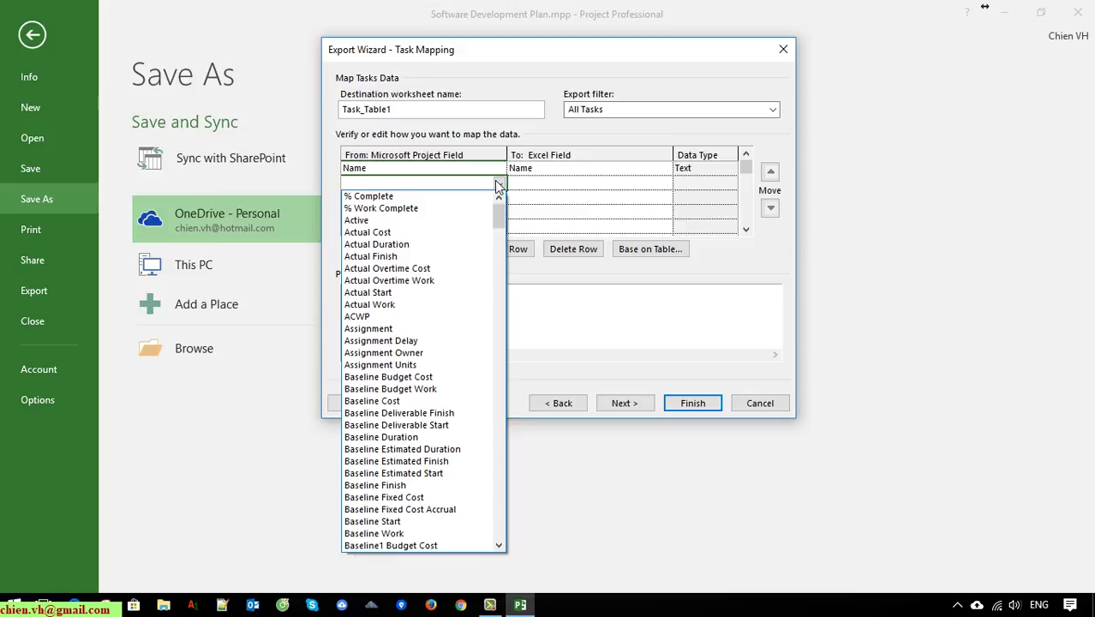
{"action": "key", "text": "super+d"}
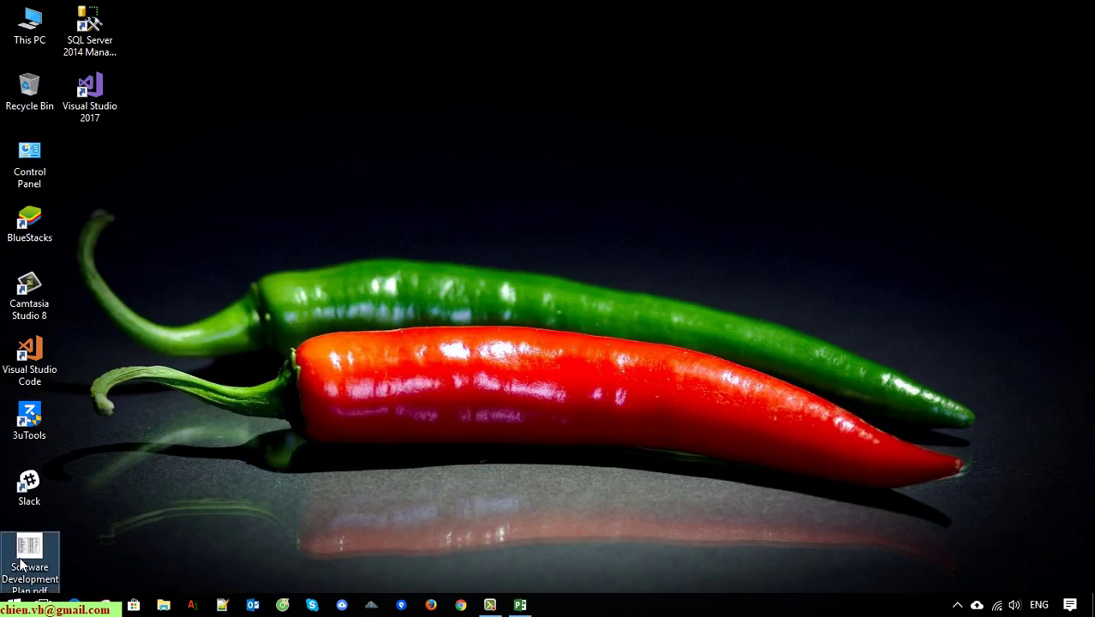
{"action": "double_click", "coordinate": [29, 557]}
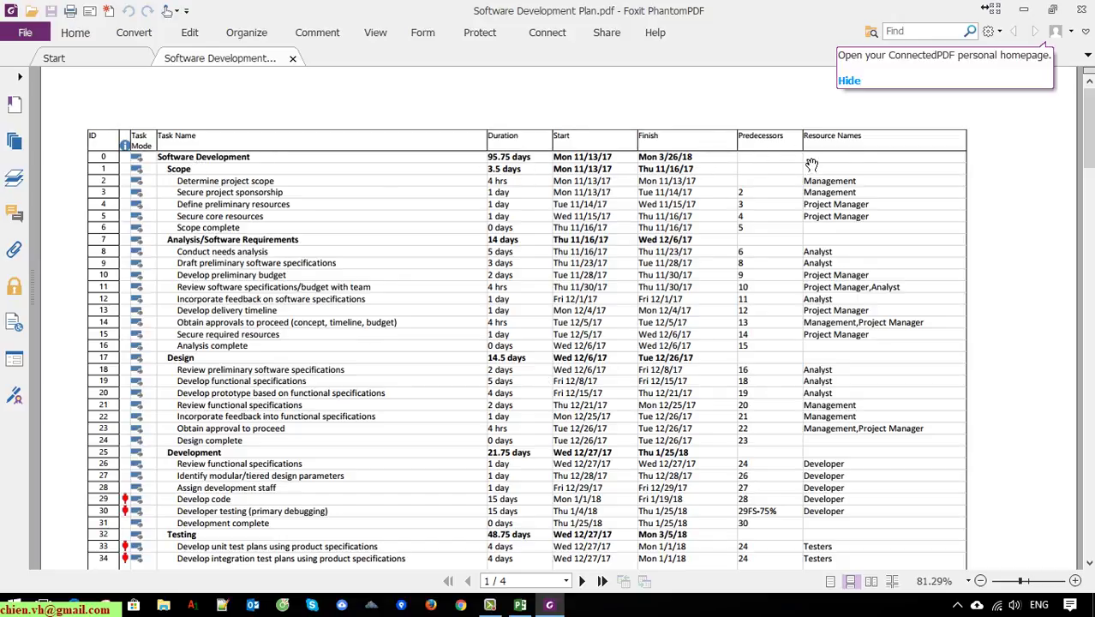
Map Duration, Start, Finish, Predecessors and Resource Type in successive rows, then show the PDF
{"action": "left_click", "coordinate": [522, 605]}
{"action": "left_click", "coordinate": [499, 185]}
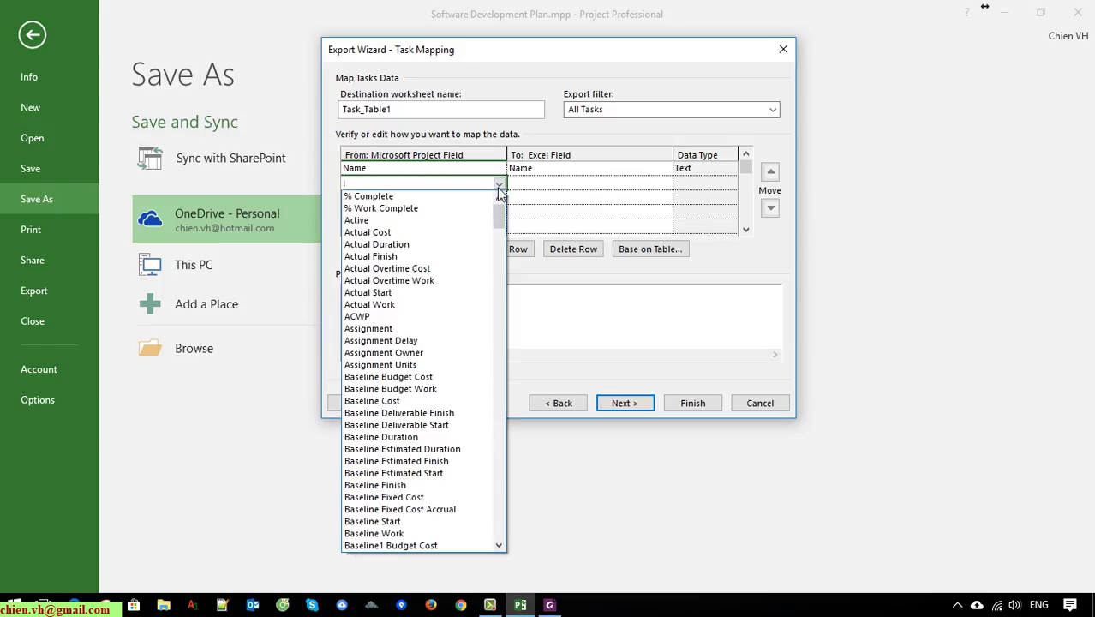
{"action": "type", "text": "du"}
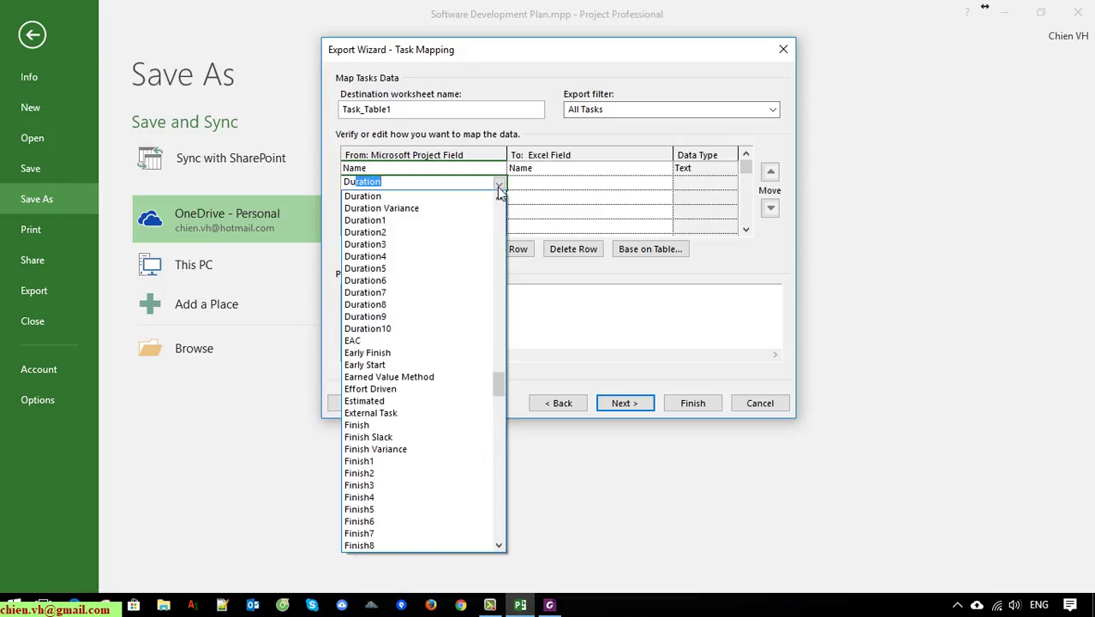
{"action": "left_click", "coordinate": [396, 198]}
{"action": "left_click", "coordinate": [402, 204]}
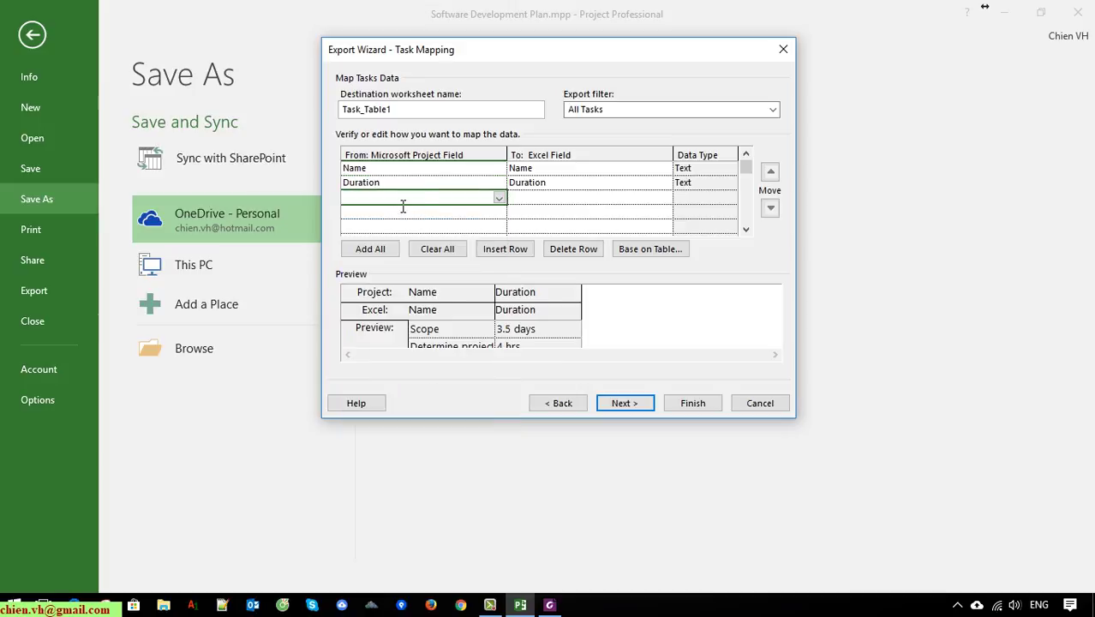
{"action": "type", "text": "st"}
{"action": "left_click", "coordinate": [408, 210]}
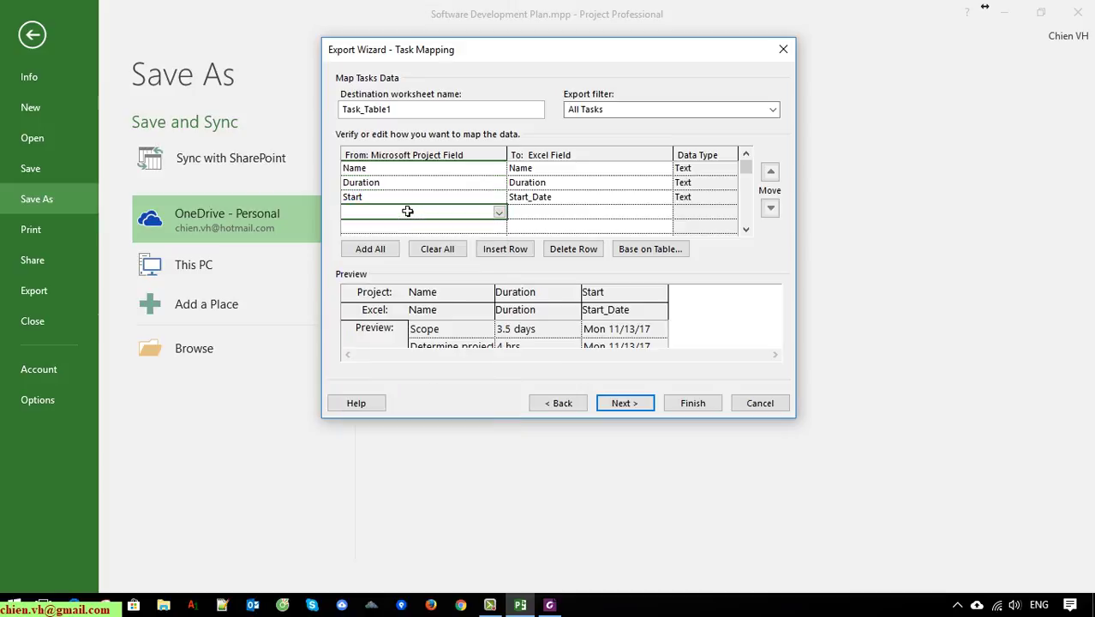
{"action": "type", "text": "f"}
{"action": "key", "text": "Return"}
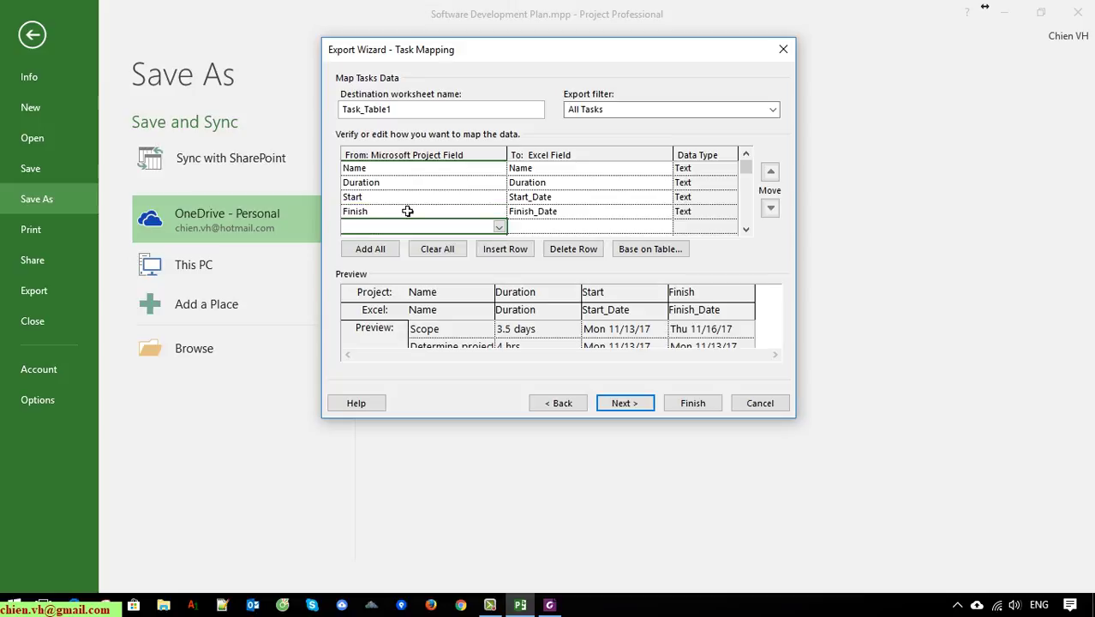
{"action": "type", "text": "predecessors"}
{"action": "key", "text": "Return"}
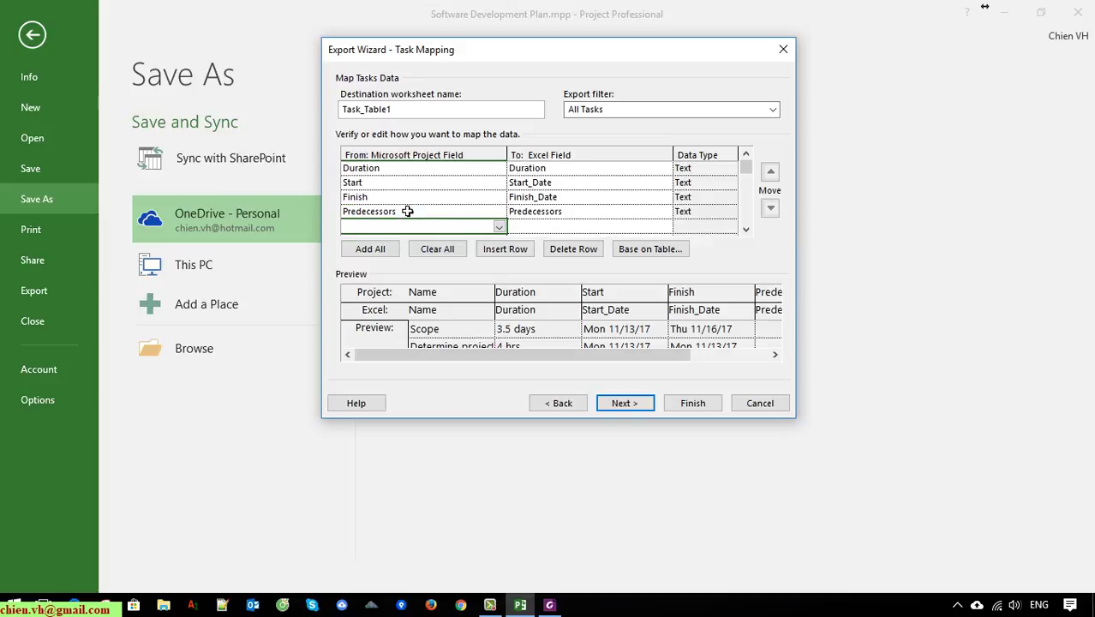
{"action": "type", "text": "Re"}
{"action": "type", "text": "so"}
{"action": "type", "text": "ur"}
{"action": "type", "text": "u"}
{"action": "type", "text": "Type"}
{"action": "key", "text": "Return"}
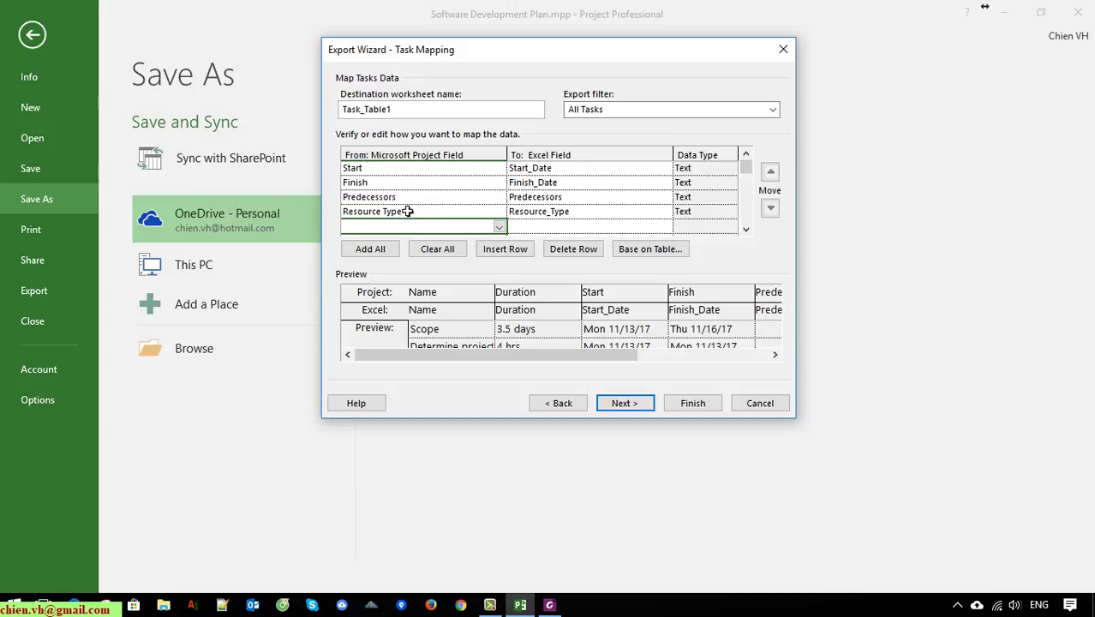
{"action": "left_click", "coordinate": [550, 604]}
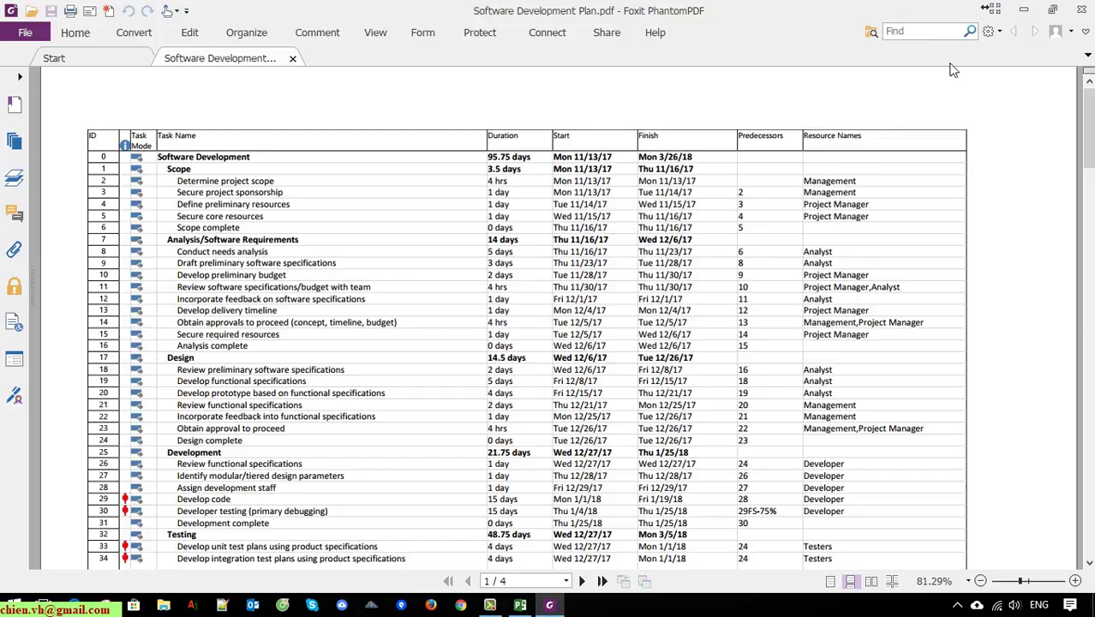
Change the Resource Type mapping row to Resource Names
{"action": "left_click", "coordinate": [1024, 9]}
{"action": "key", "text": "Up"}
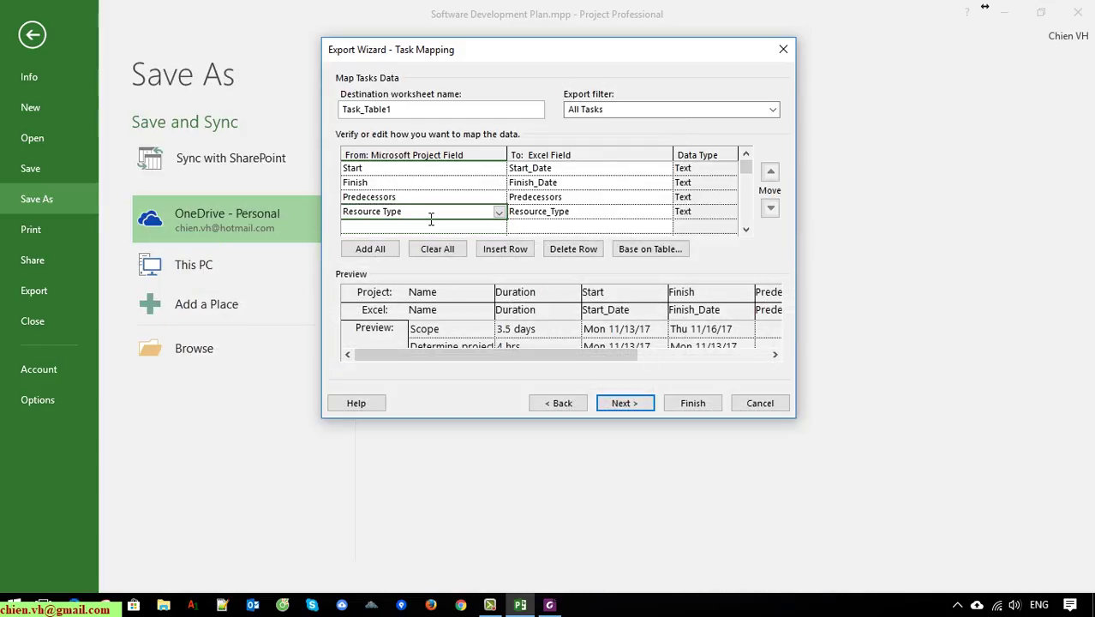
{"action": "left_click", "coordinate": [431, 216]}
{"action": "key", "text": "BackSpace"}
{"action": "key", "text": "BackSpace"}
{"action": "key", "text": "BackSpace"}
{"action": "type", "text": "N"}
{"action": "key", "text": "Return"}
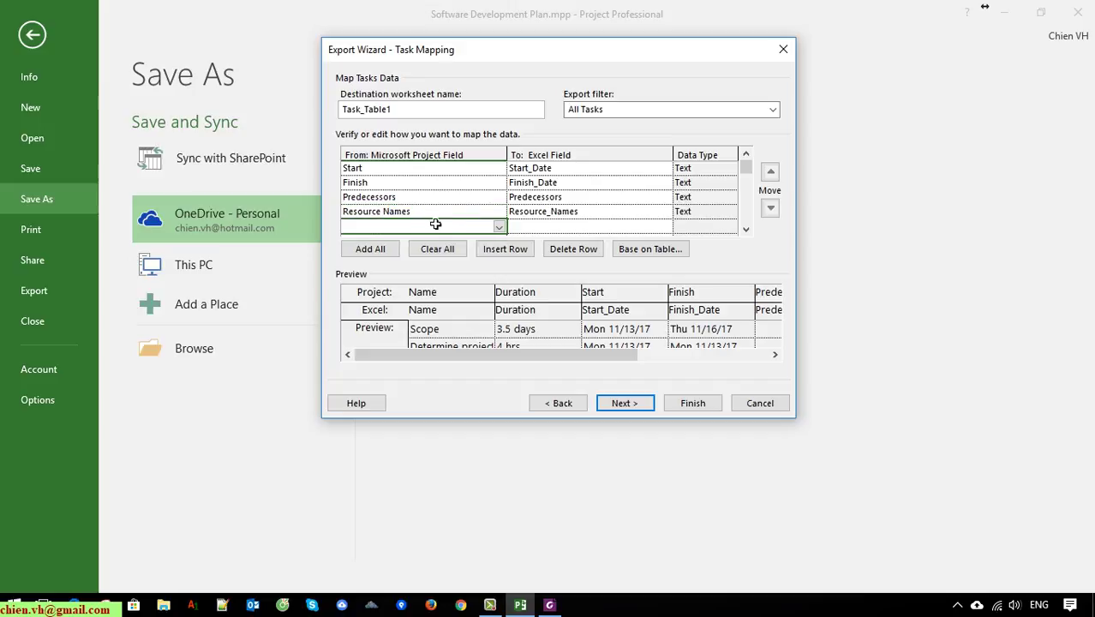
{"action": "left_click_drag", "start_coordinate": [748, 176], "coordinate": [749, 164]}
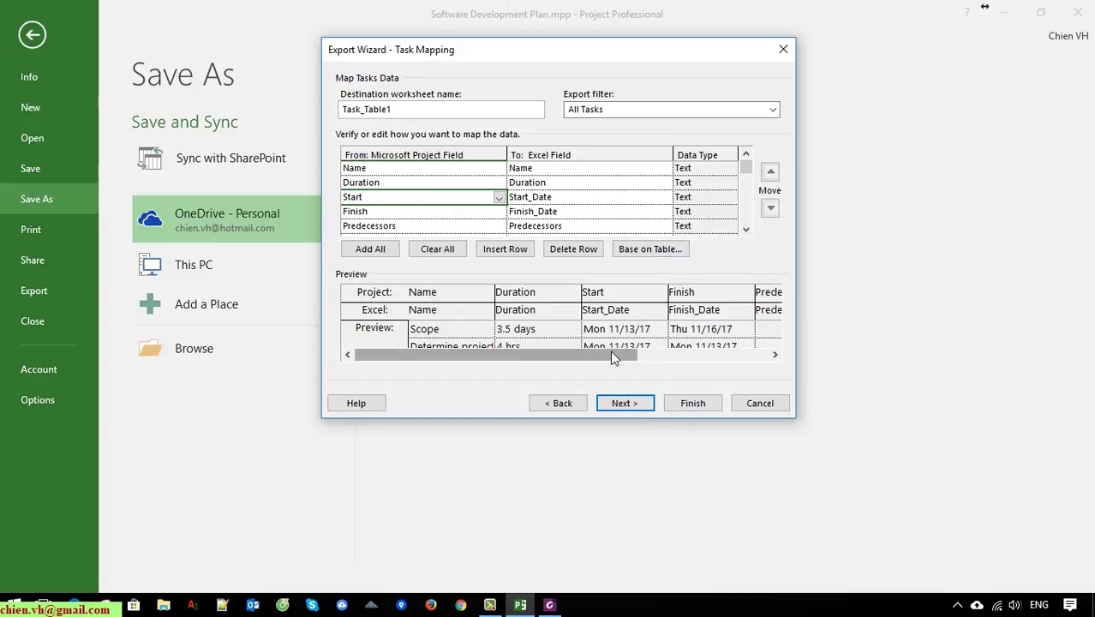
{"action": "mouse_move", "coordinate": [621, 355]}
{"action": "left_mouse_down"}
{"action": "mouse_move", "coordinate": [757, 365]}
{"action": "mouse_move", "coordinate": [536, 367]}
{"action": "left_mouse_up"}
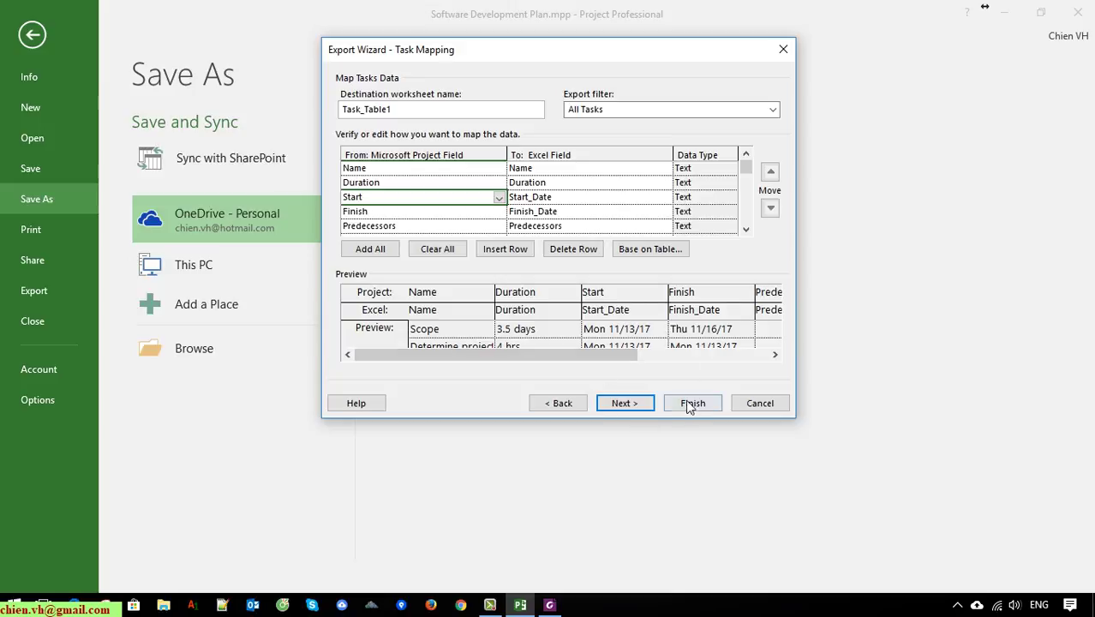
Finish the Excel export, then select Software Development Plan.xlsx on the desktop
{"action": "left_click", "coordinate": [632, 408]}
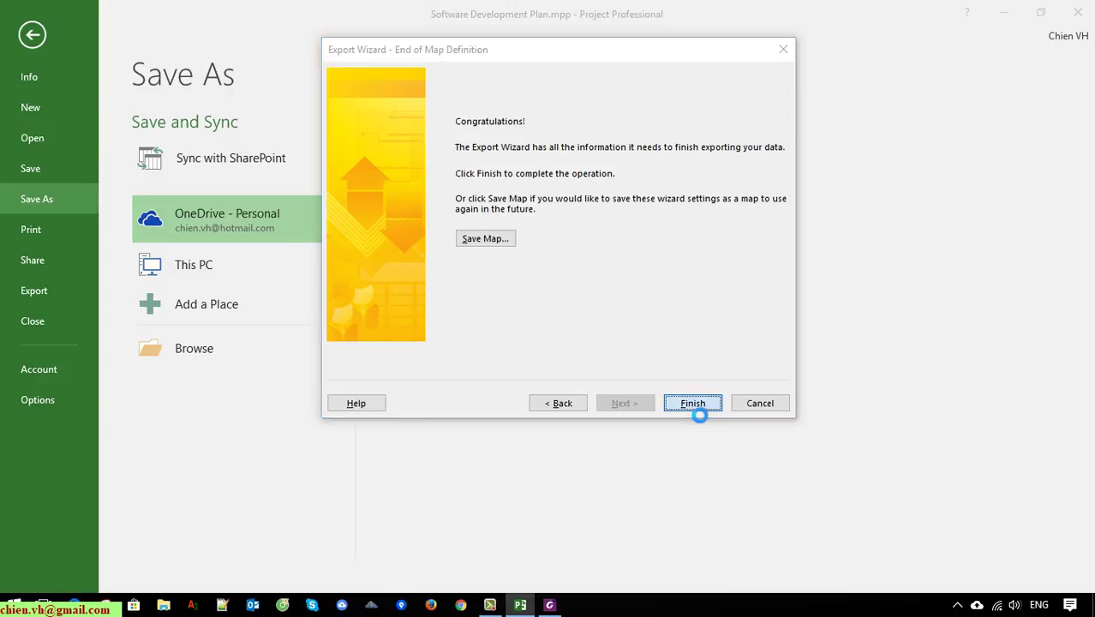
{"action": "left_click", "coordinate": [692, 403]}
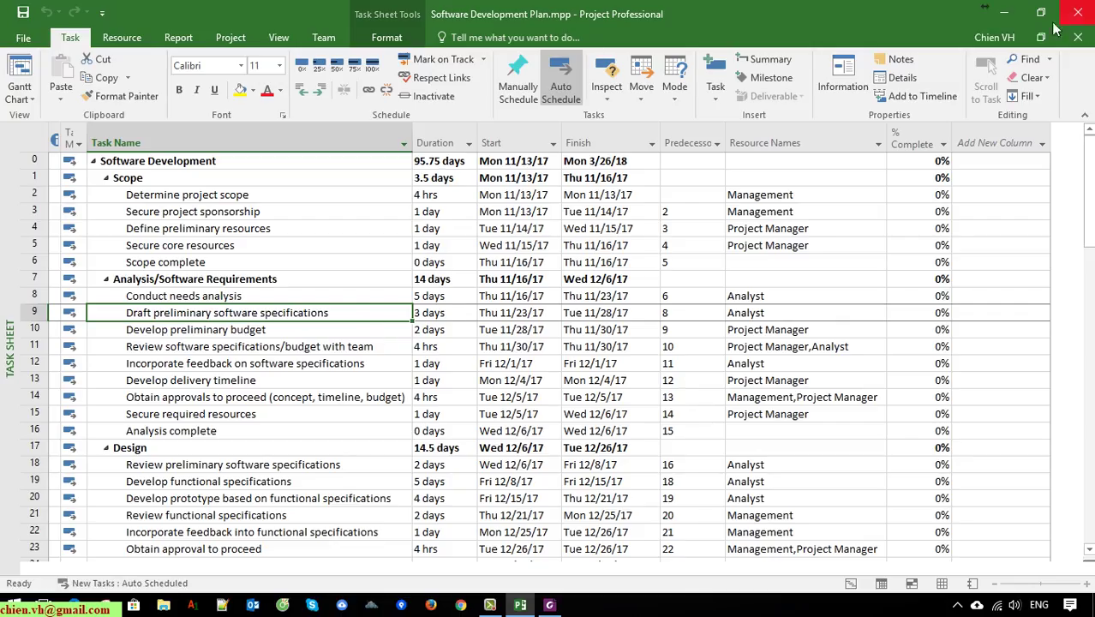
{"action": "left_click", "coordinate": [1003, 12]}
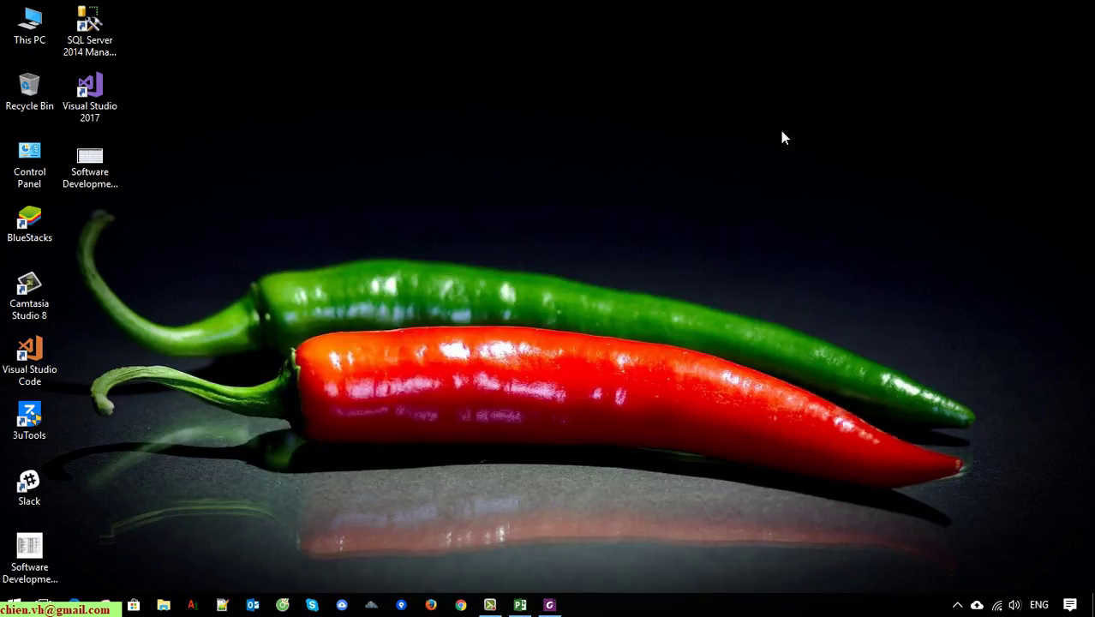
{"action": "left_click", "coordinate": [89, 158]}
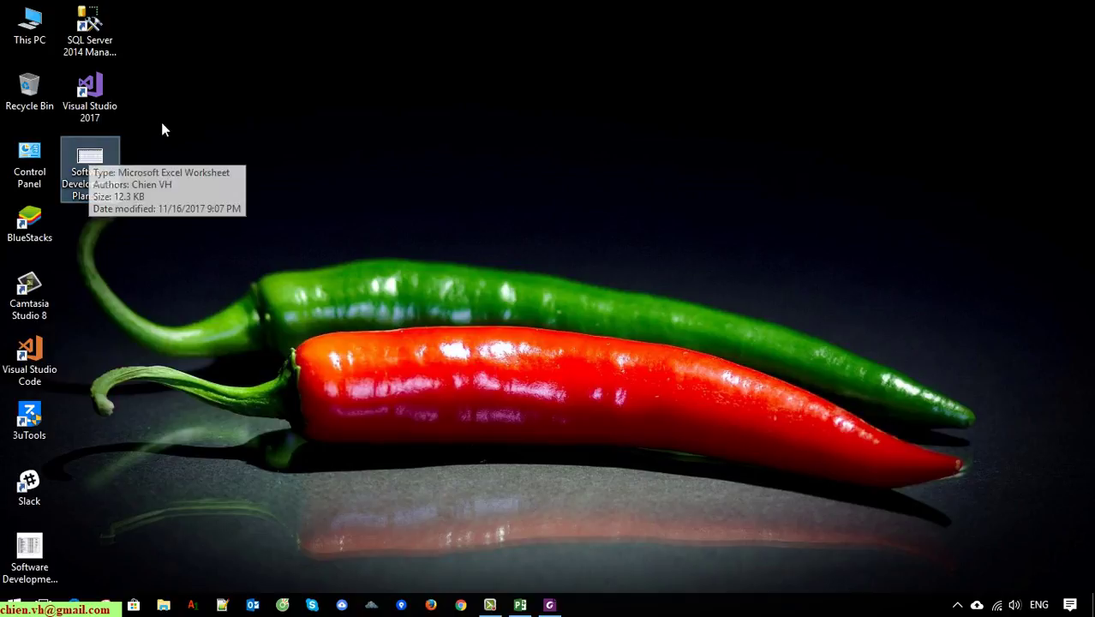
{"action": "left_click", "coordinate": [189, 121]}
{"action": "left_click", "coordinate": [97, 176]}
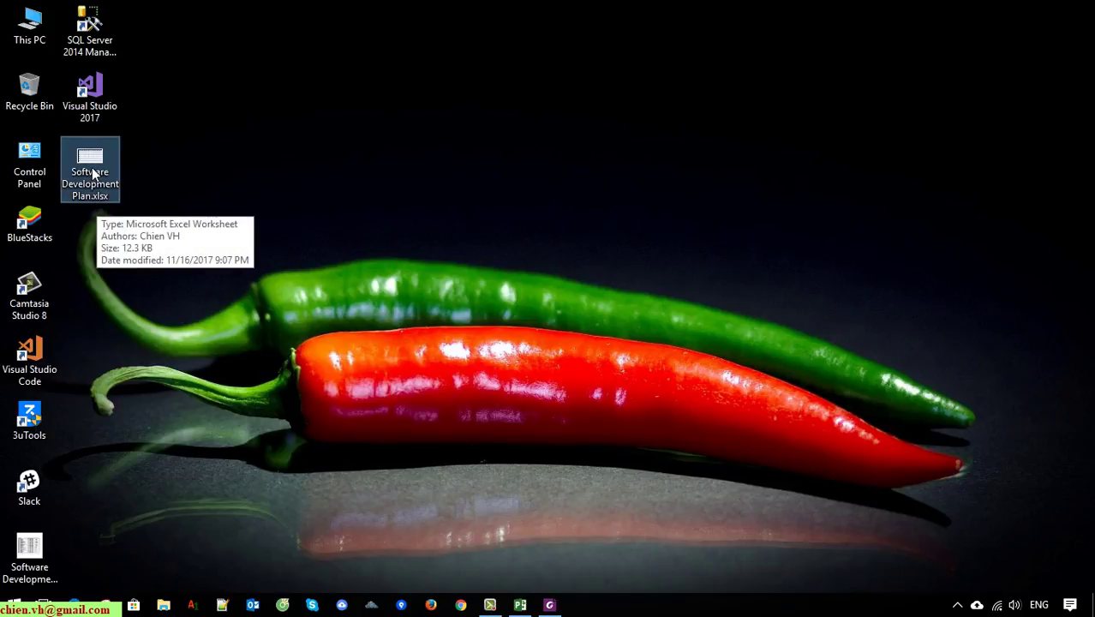
Open Software Development Plan.xlsx and widen columns A, B and C
{"action": "double_click", "coordinate": [95, 176]}
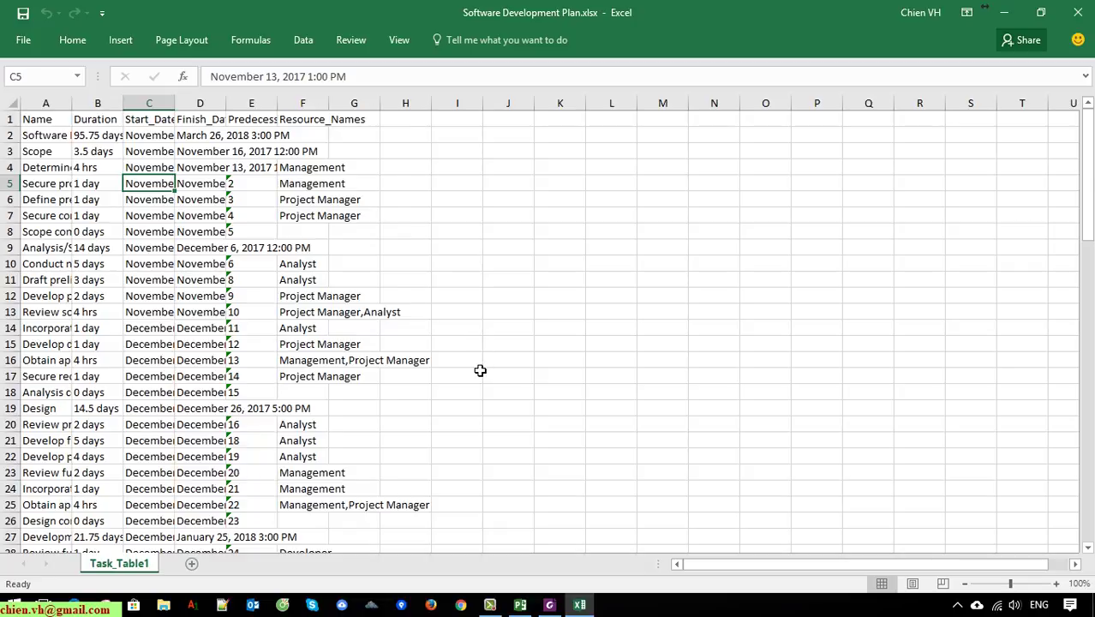
{"action": "scroll", "coordinate": [480, 368], "scroll_direction": "down", "scroll_amount": 3}
{"action": "scroll", "coordinate": [479, 382], "scroll_direction": "down", "scroll_amount": 2}
{"action": "scroll", "coordinate": [479, 386], "scroll_direction": "up", "scroll_amount": 5}
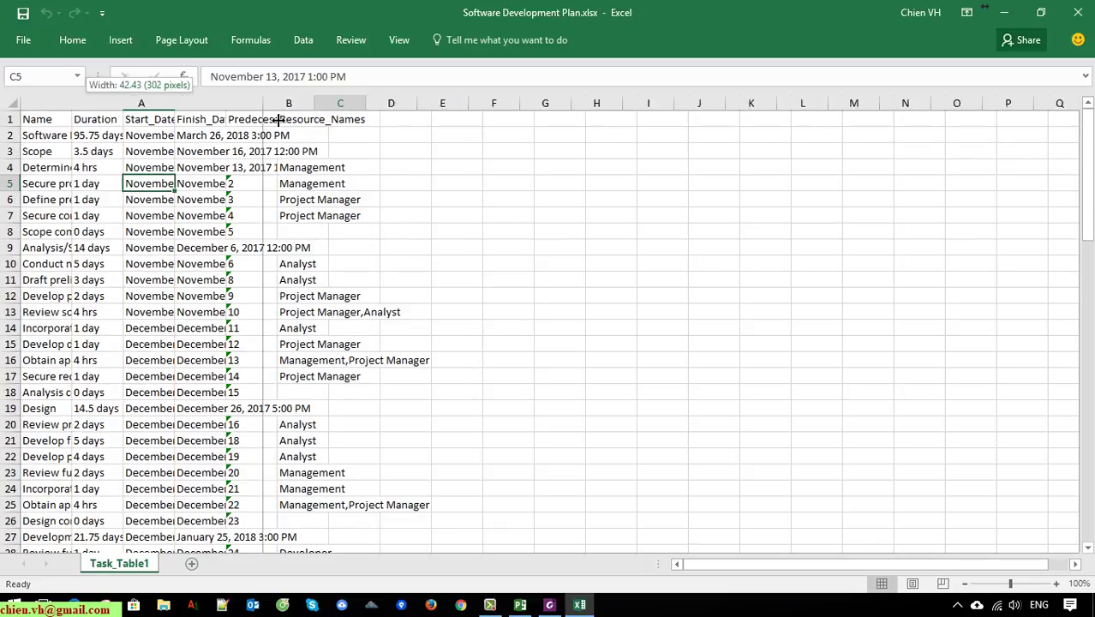
{"action": "left_click_drag", "start_coordinate": [72, 110], "coordinate": [252, 104]}
{"action": "double_click", "coordinate": [305, 111]}
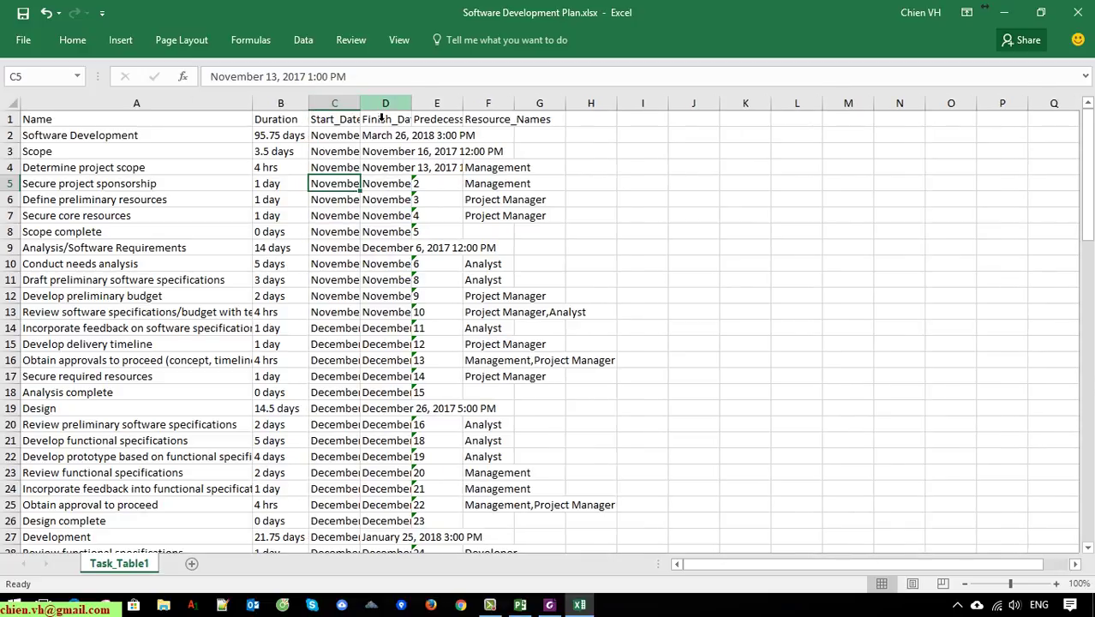
{"action": "left_click_drag", "start_coordinate": [359, 111], "coordinate": [568, 112]}
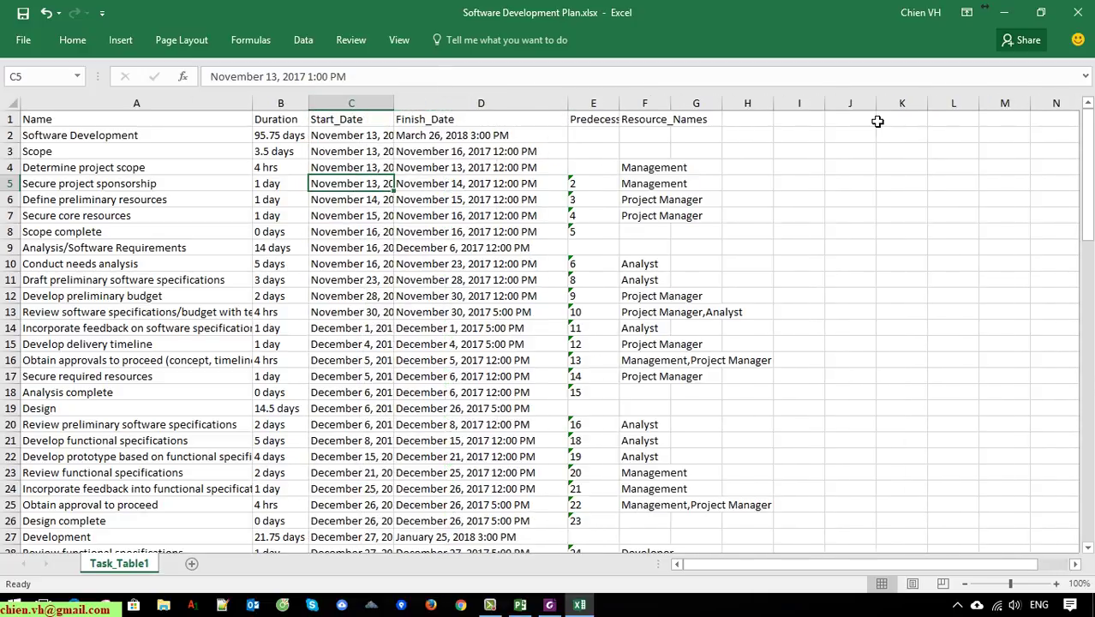
Close Excel after answering the save prompt, and return to Project's File page
{"action": "left_click", "coordinate": [1086, 15]}
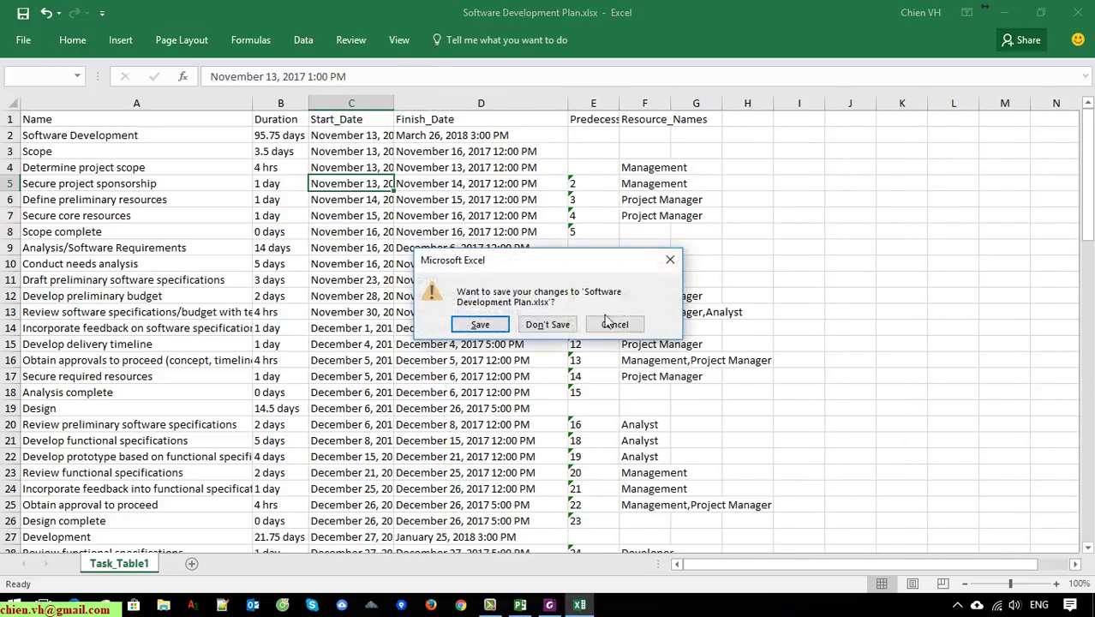
{"action": "left_click", "coordinate": [553, 325]}
{"action": "double_click", "coordinate": [89, 163]}
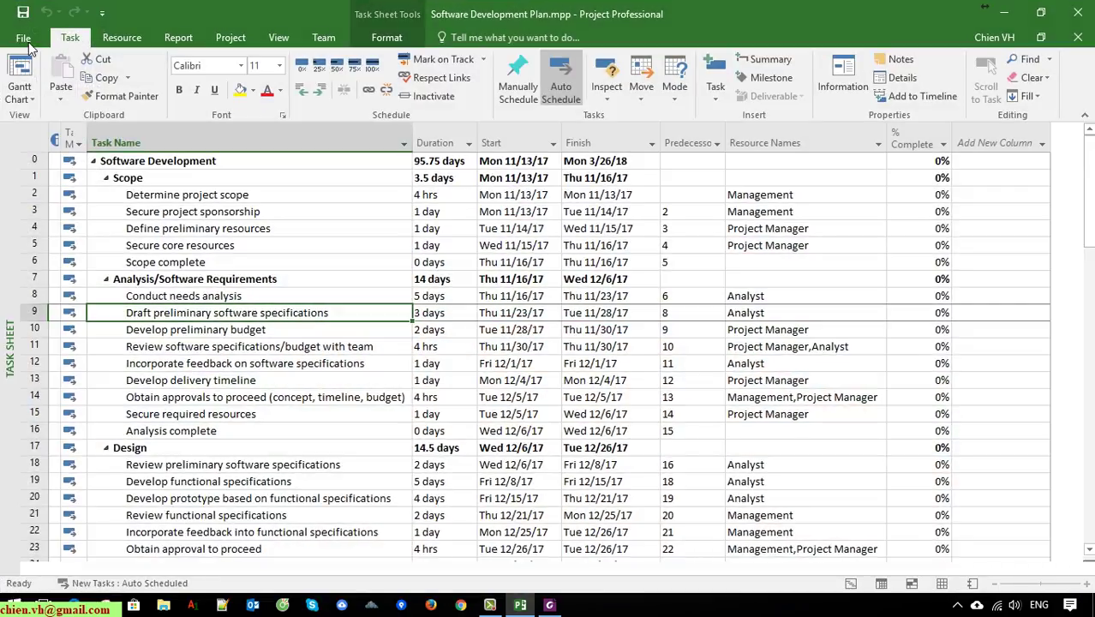
{"action": "left_click", "coordinate": [26, 39]}
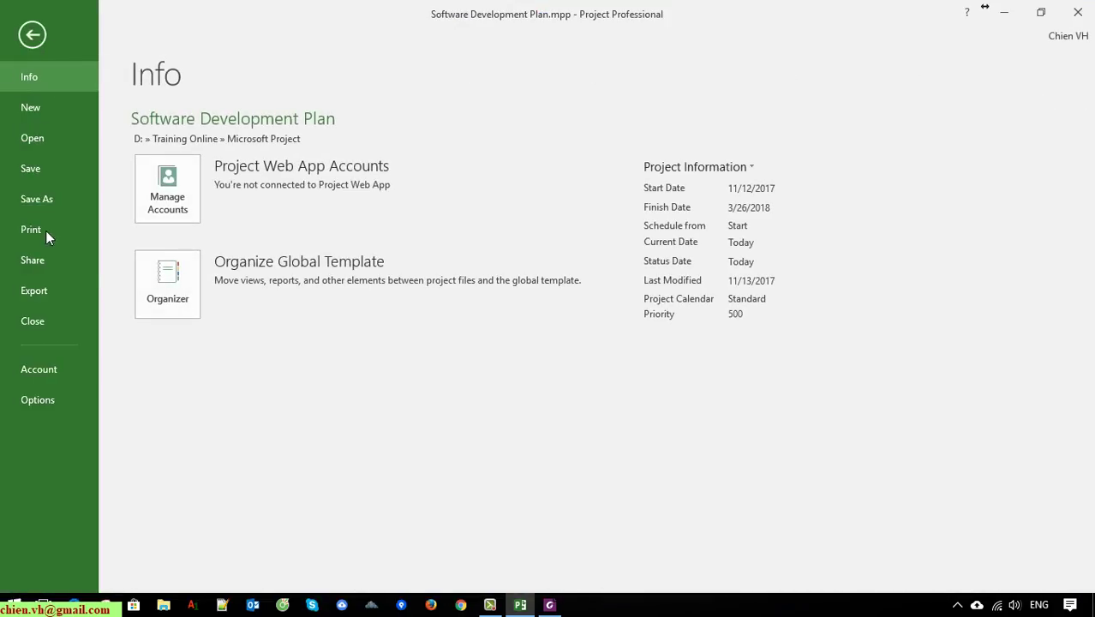
{"action": "left_click", "coordinate": [41, 203]}
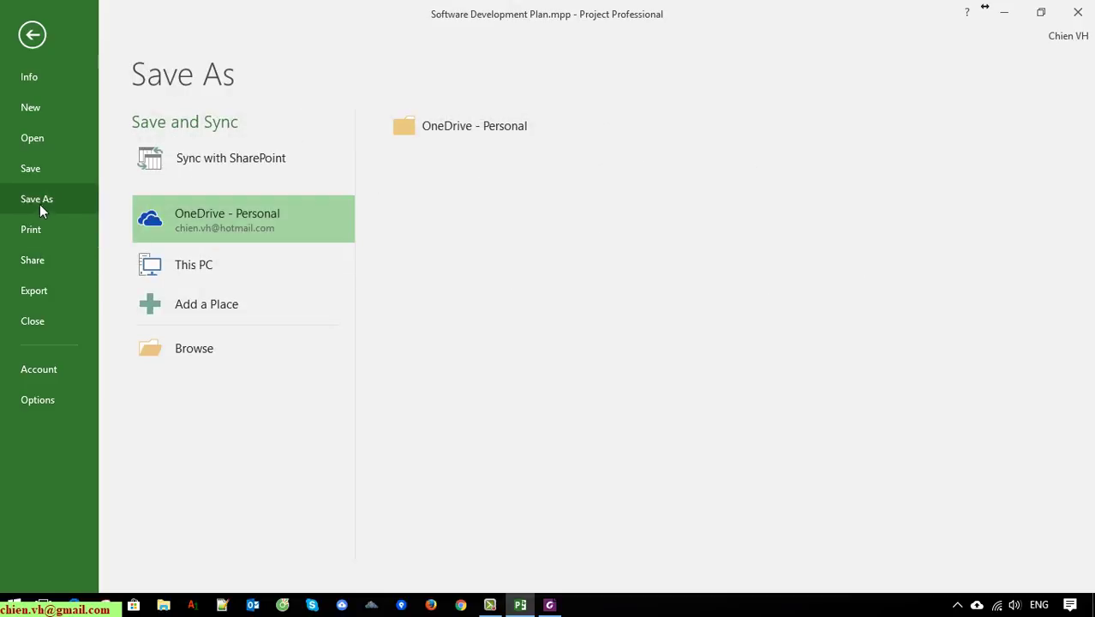
{"action": "left_click", "coordinate": [212, 364]}
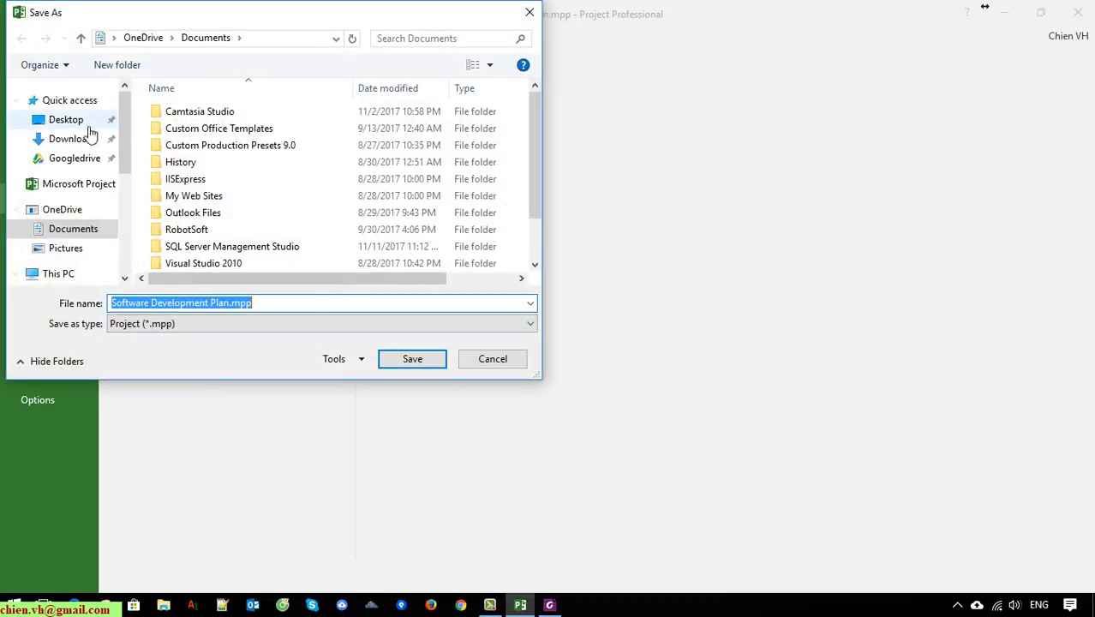
{"action": "left_click", "coordinate": [65, 122]}
{"action": "left_click", "coordinate": [399, 323]}
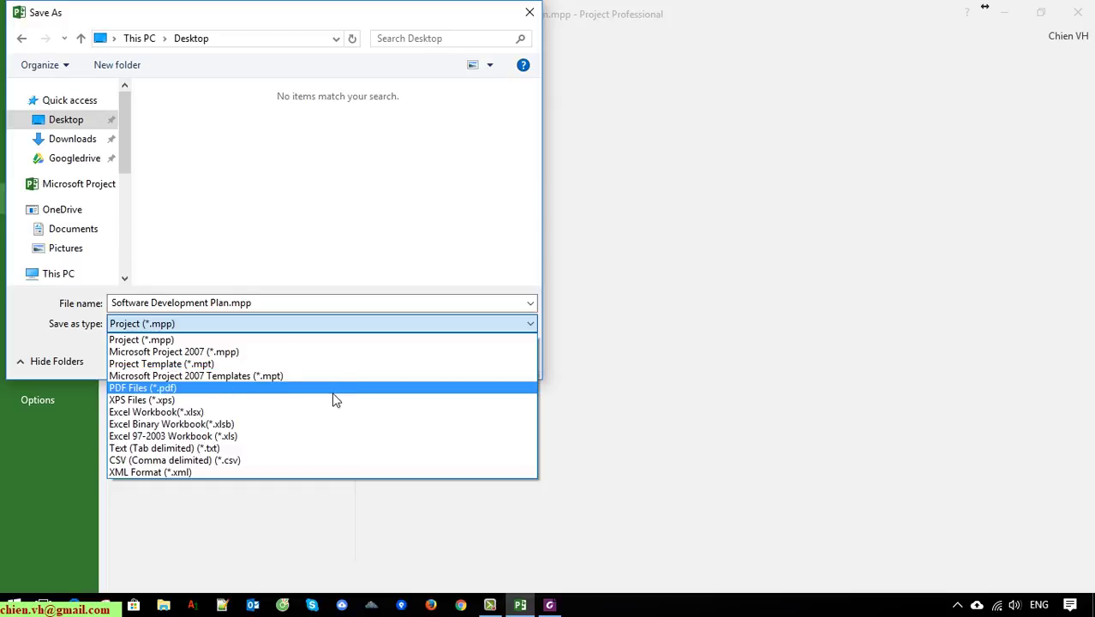
{"action": "left_click", "coordinate": [230, 461]}
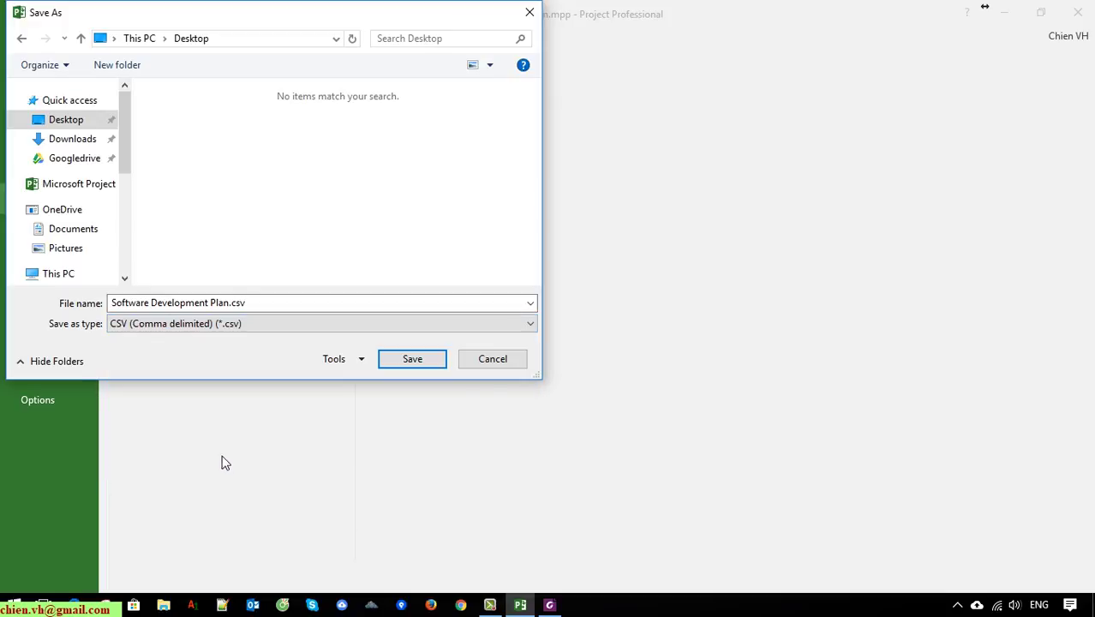
{"action": "left_click", "coordinate": [408, 357]}
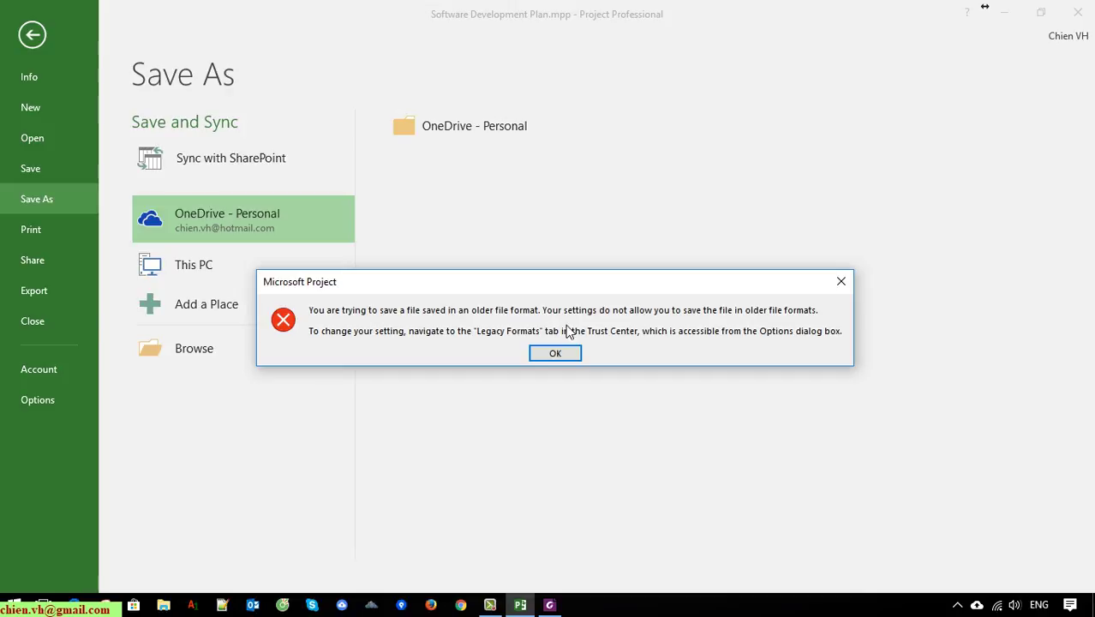
{"action": "left_click", "coordinate": [572, 356]}
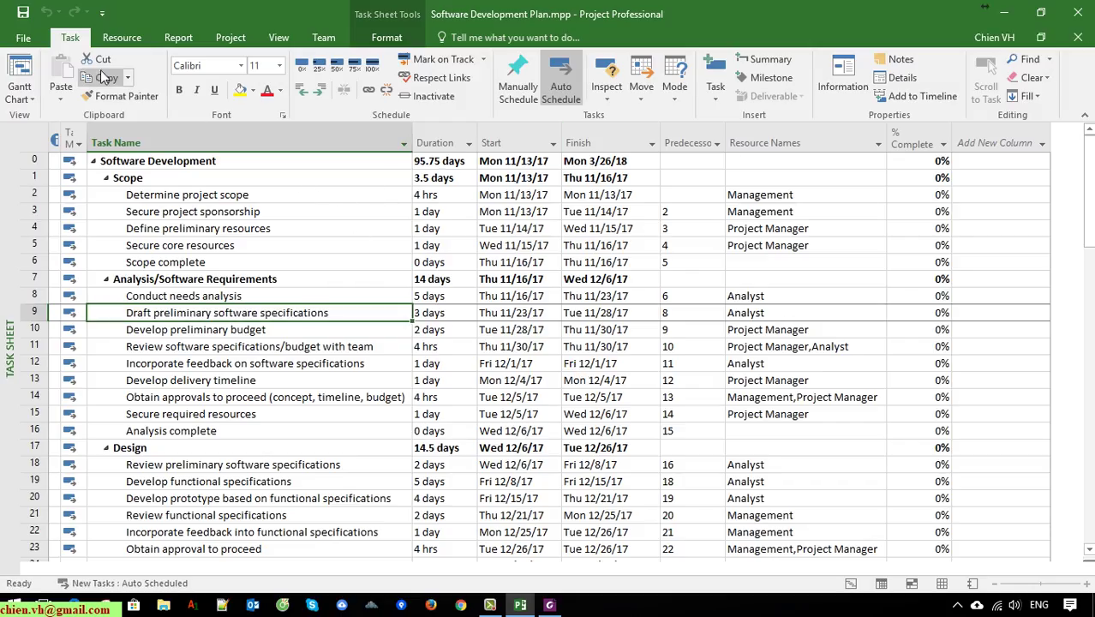
{"action": "left_click", "coordinate": [29, 38]}
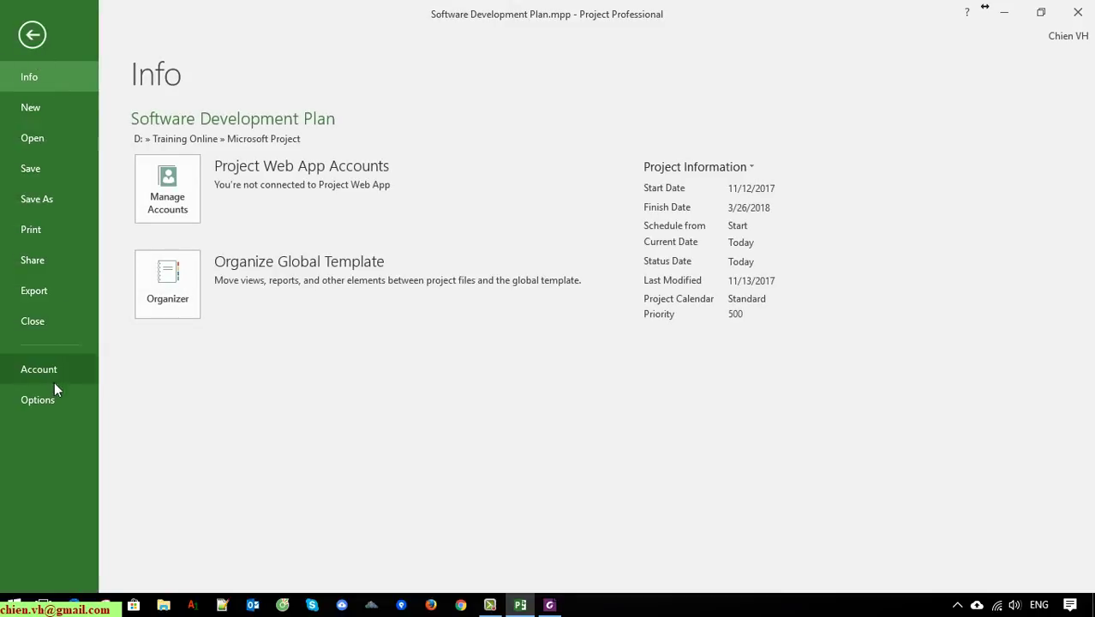
{"action": "left_click", "coordinate": [41, 202]}
{"action": "left_click", "coordinate": [205, 351]}
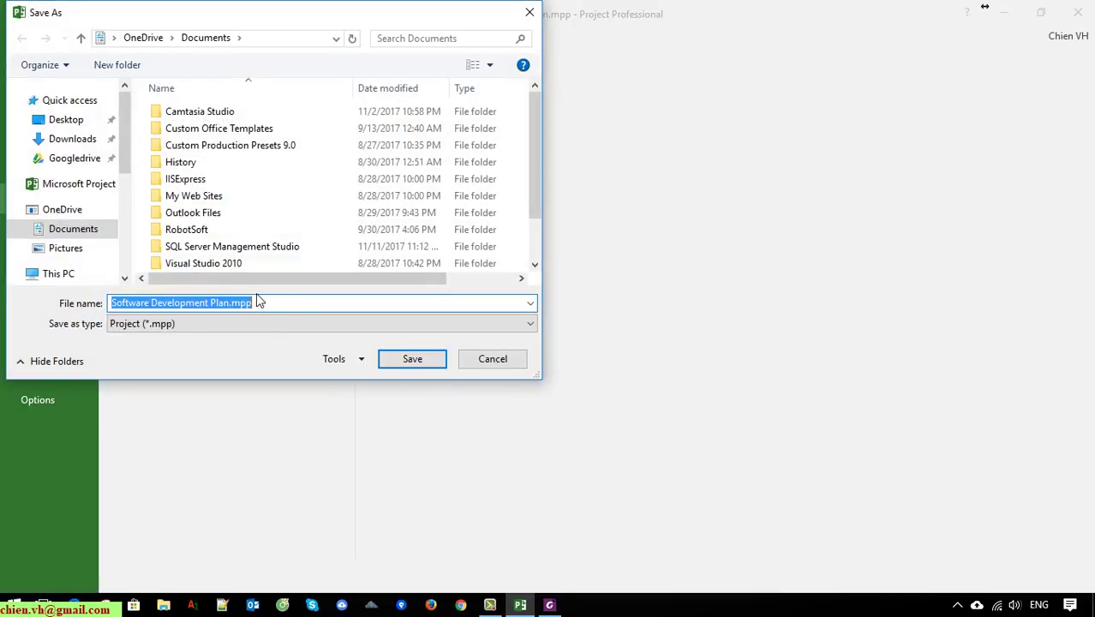
{"action": "left_click", "coordinate": [283, 324]}
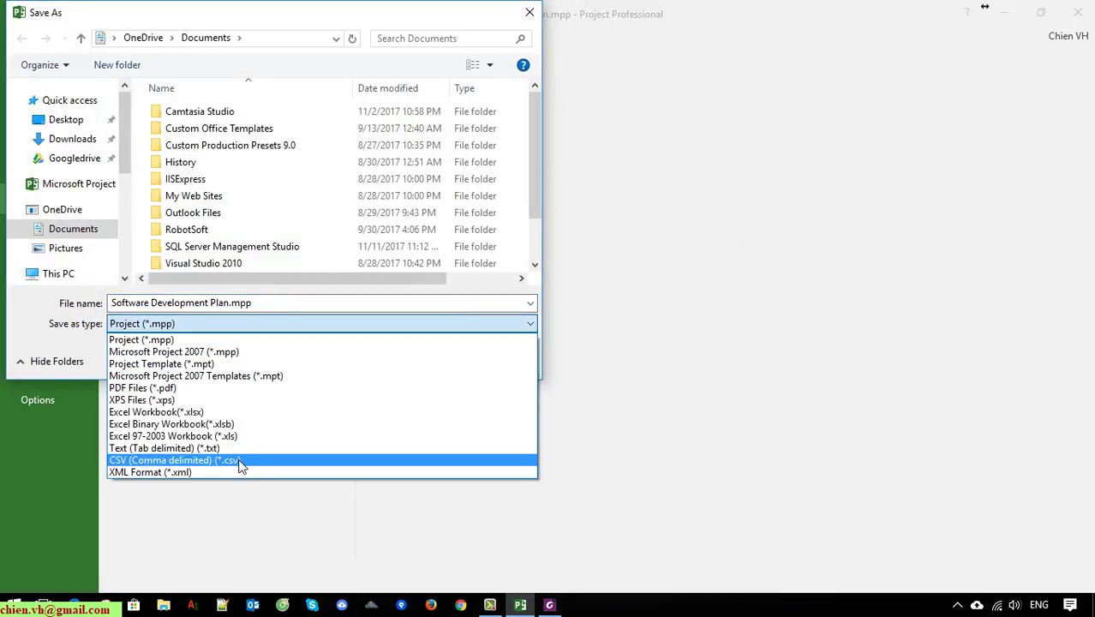
{"action": "left_click", "coordinate": [242, 462]}
{"action": "left_click", "coordinate": [66, 119]}
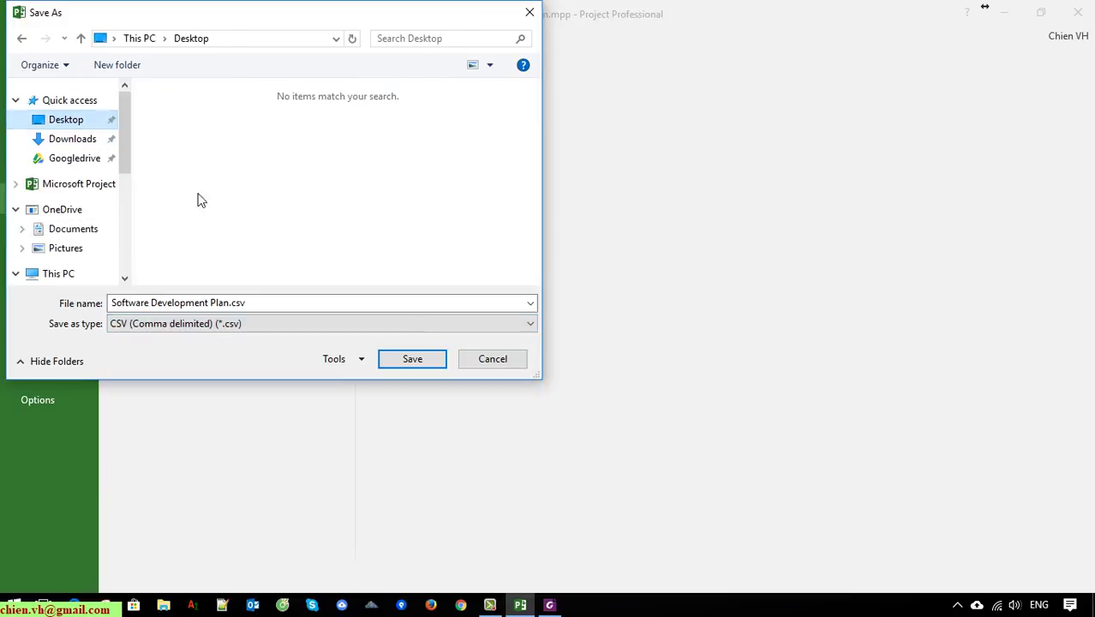
{"action": "left_click", "coordinate": [411, 359]}
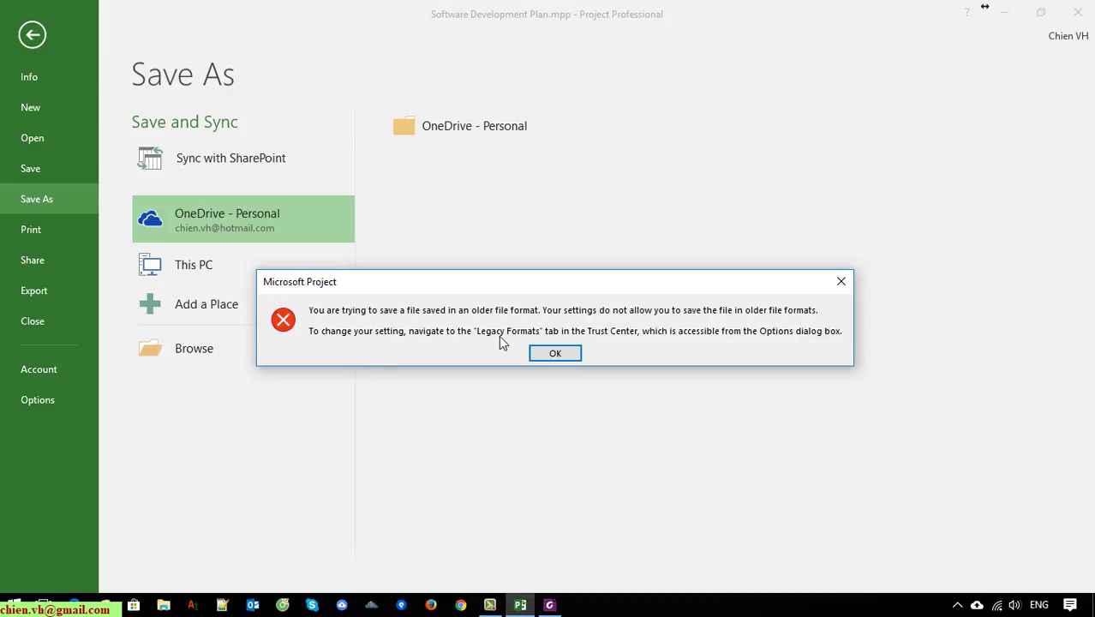
{"action": "left_click", "coordinate": [562, 354]}
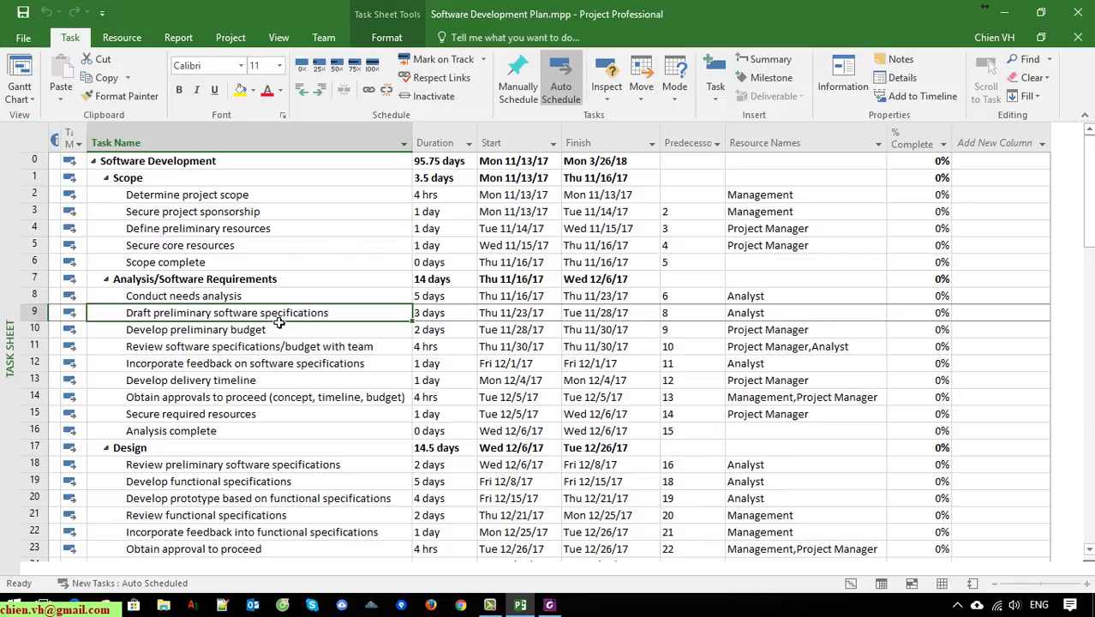
{"action": "left_click", "coordinate": [28, 39]}
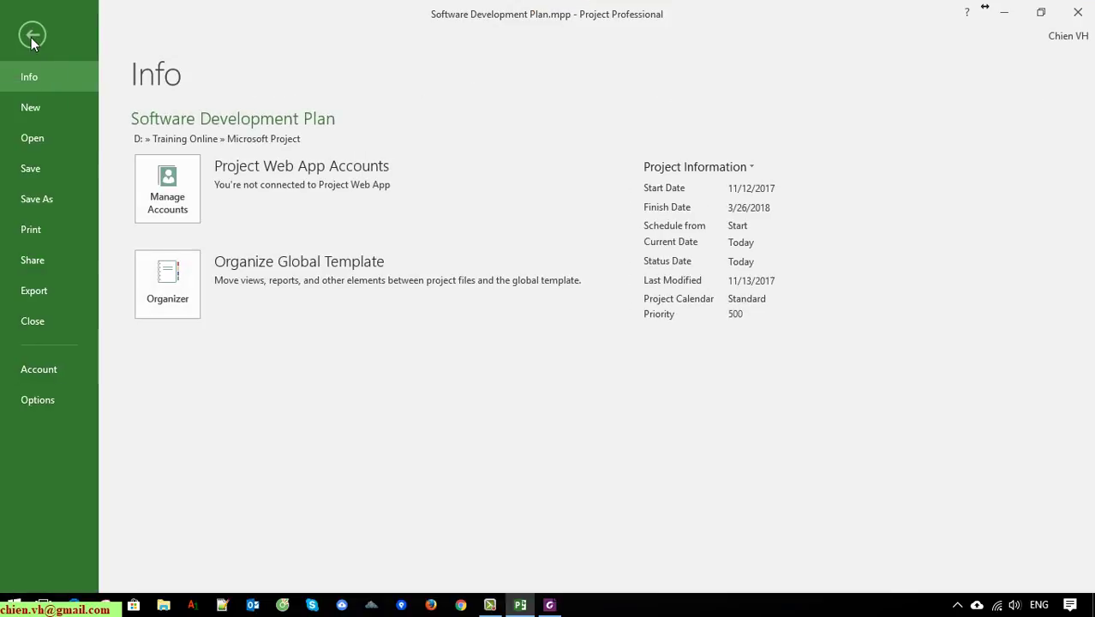
{"action": "left_click", "coordinate": [41, 195]}
{"action": "left_click", "coordinate": [237, 348]}
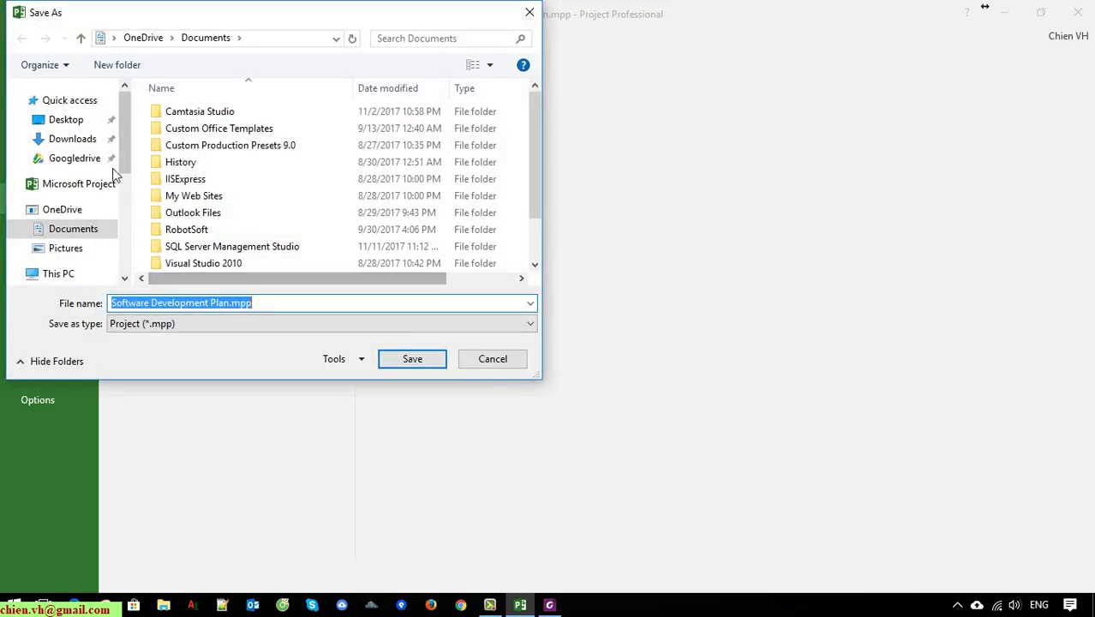
{"action": "left_click", "coordinate": [471, 324]}
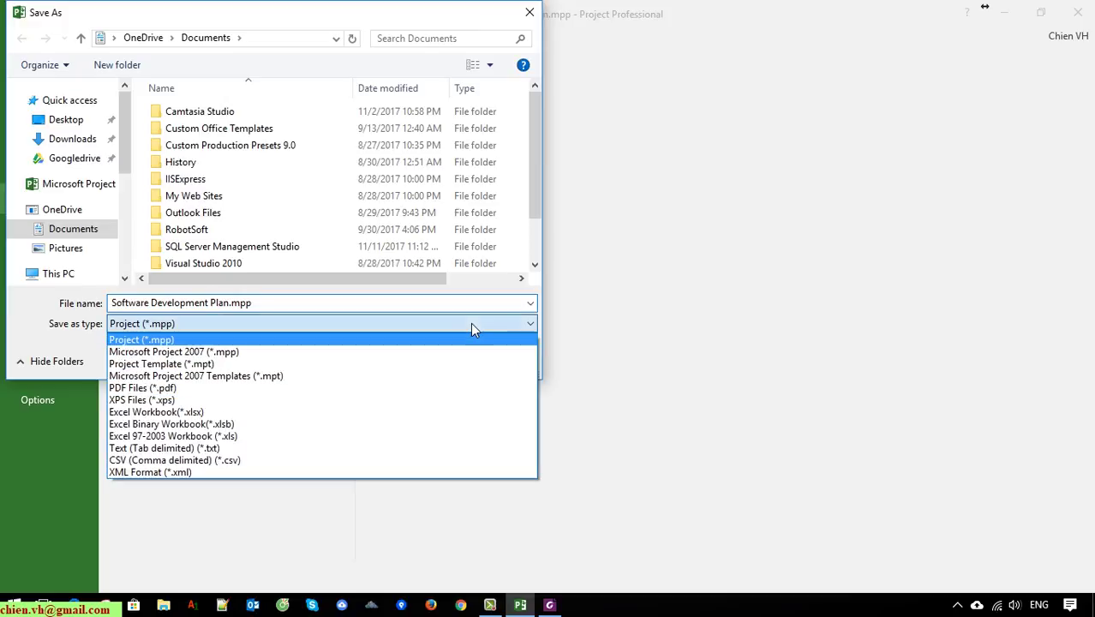
{"action": "left_click", "coordinate": [227, 471]}
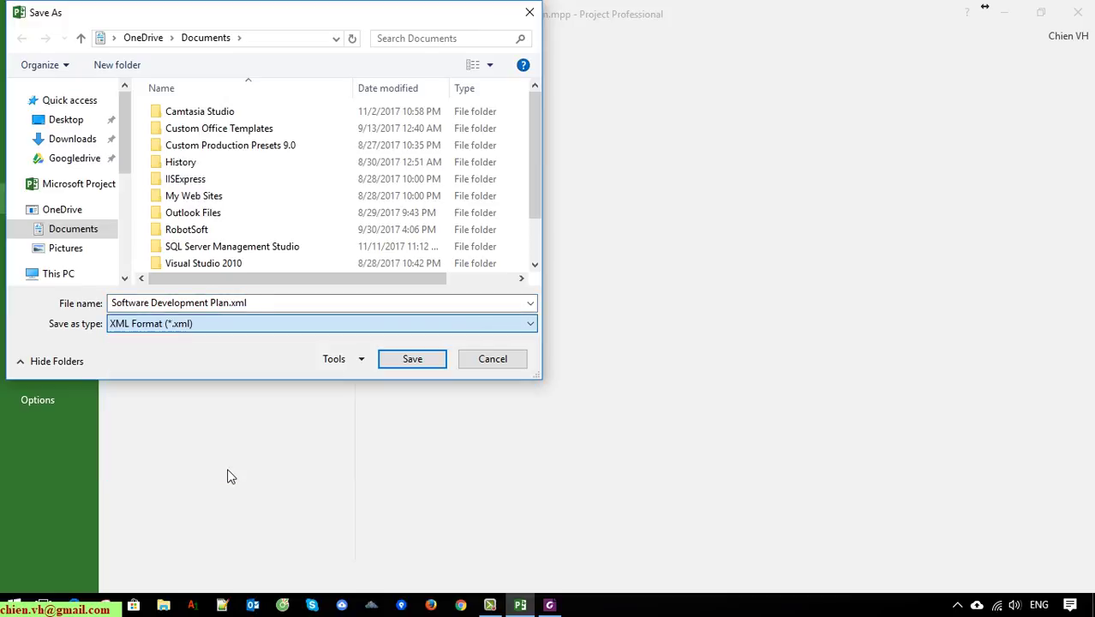
{"action": "left_click", "coordinate": [66, 119]}
{"action": "left_click", "coordinate": [419, 360]}
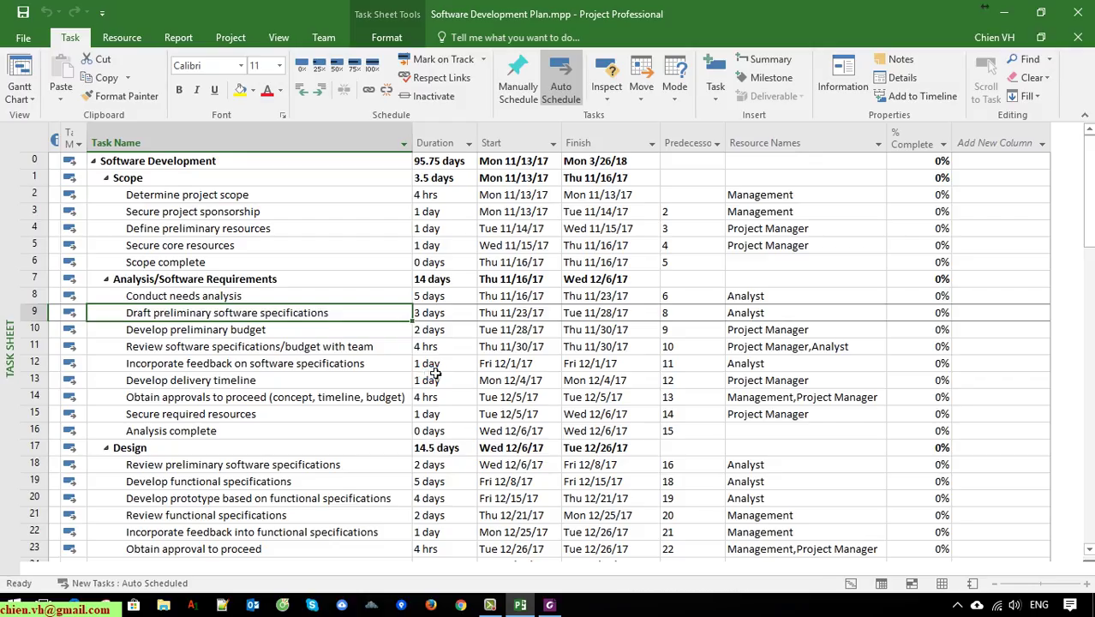
{"action": "left_click", "coordinate": [1006, 12]}
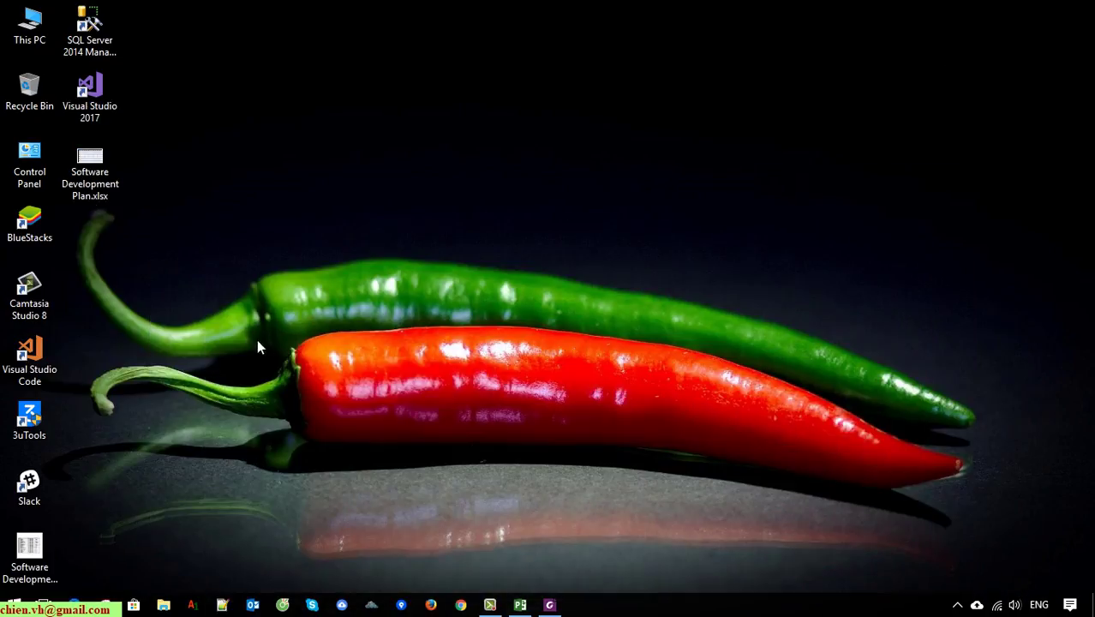
{"action": "left_click", "coordinate": [99, 244]}
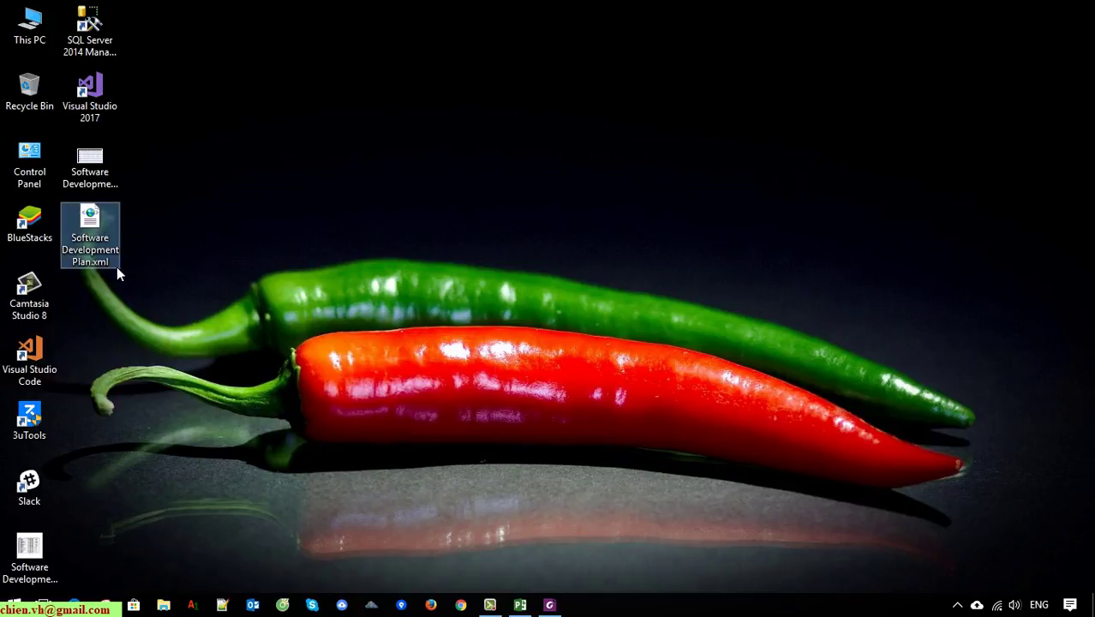
{"action": "mouse_move", "coordinate": [90, 233]}
{"action": "left_click", "coordinate": [456, 199]}
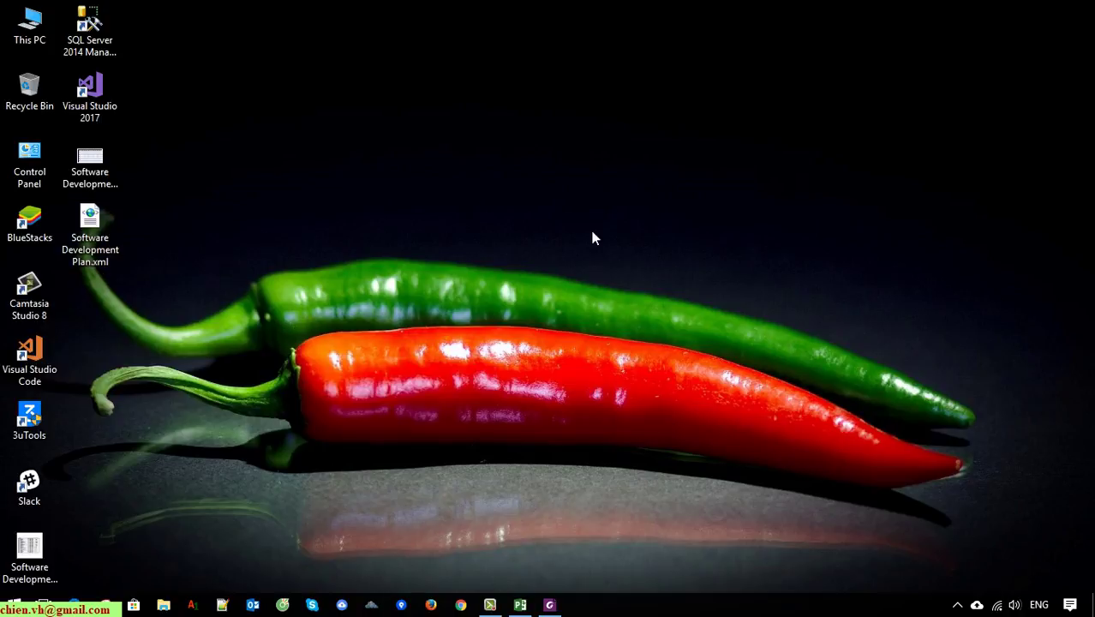
Start a PDF export through Export > Create PDF/XPS, saving to the Desktop
{"action": "left_click", "coordinate": [520, 605]}
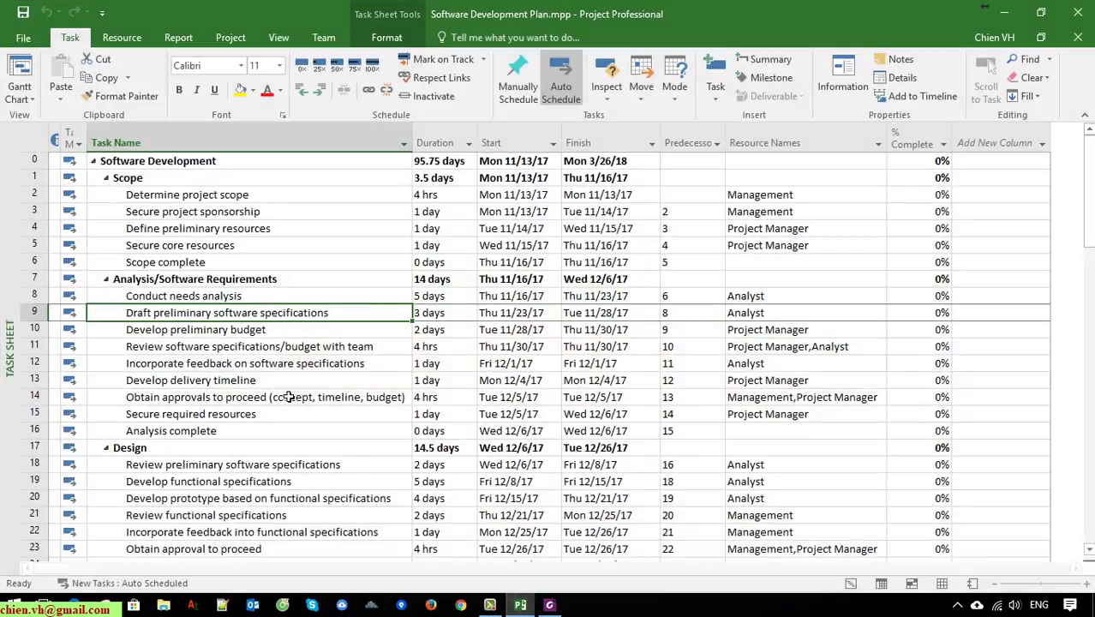
{"action": "left_click", "coordinate": [17, 38]}
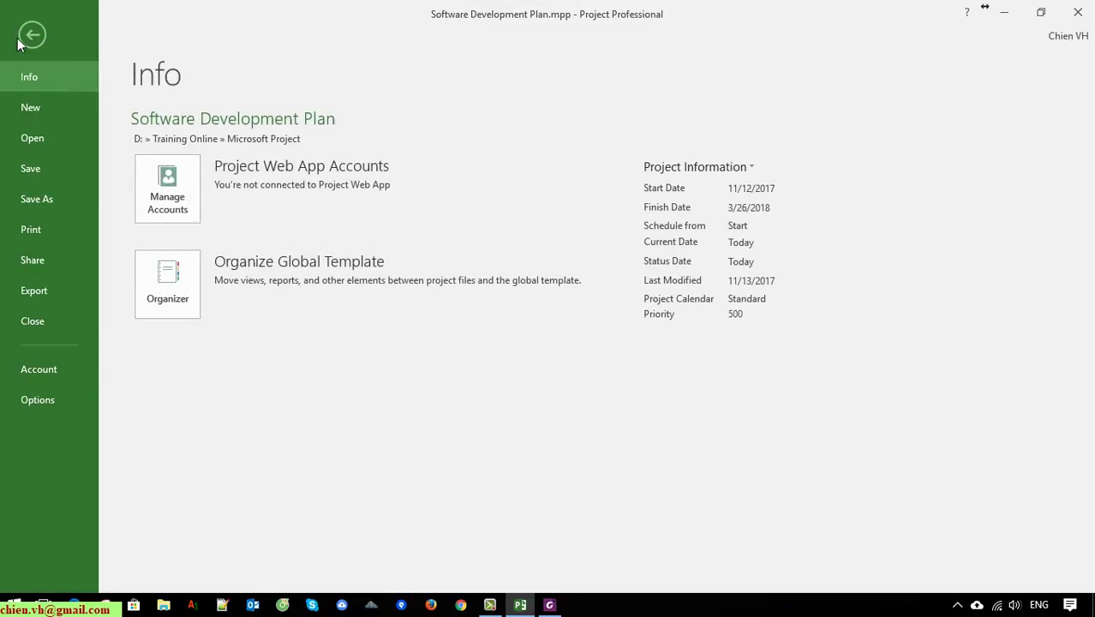
{"action": "left_click", "coordinate": [45, 289]}
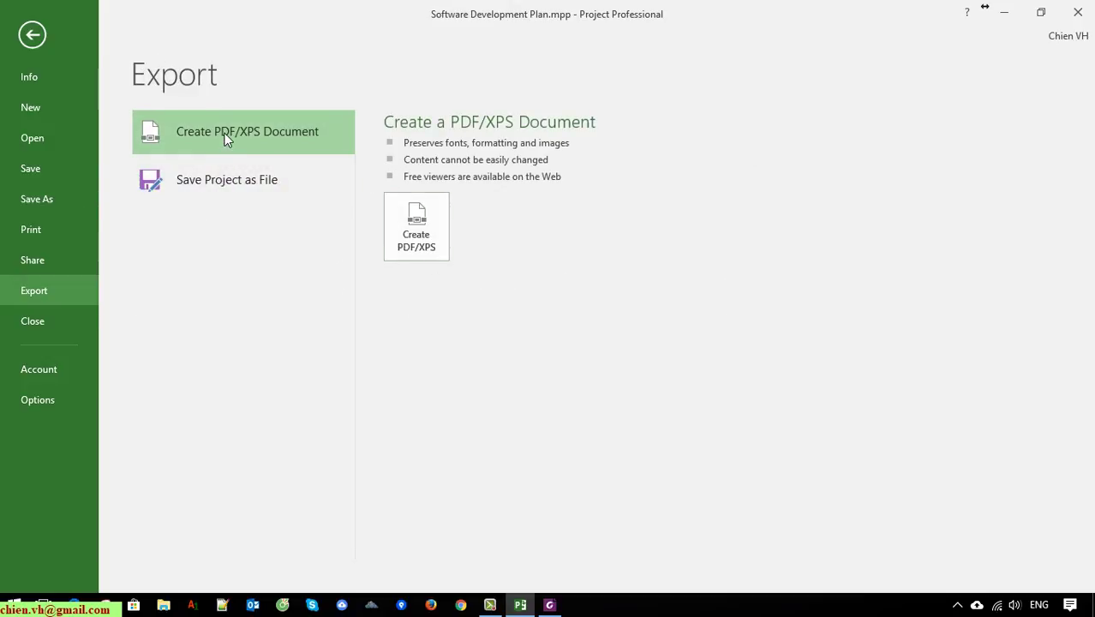
{"action": "left_click", "coordinate": [420, 233]}
{"action": "left_click", "coordinate": [257, 323]}
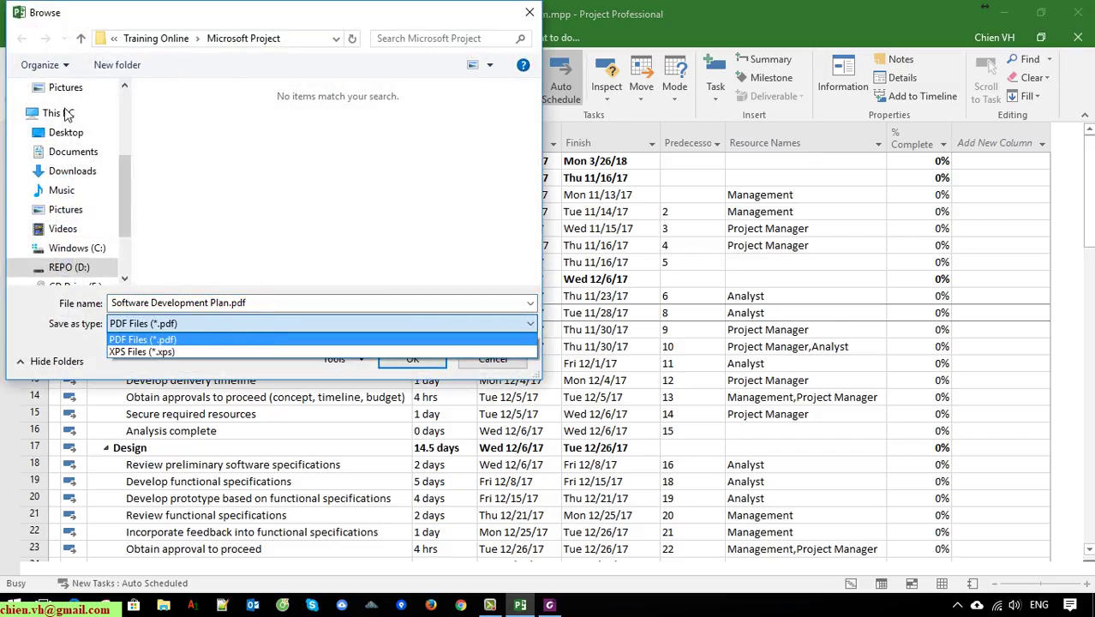
{"action": "left_click", "coordinate": [129, 185]}
{"action": "left_click_drag", "start_coordinate": [129, 184], "coordinate": [117, 116]}
{"action": "left_click", "coordinate": [68, 120]}
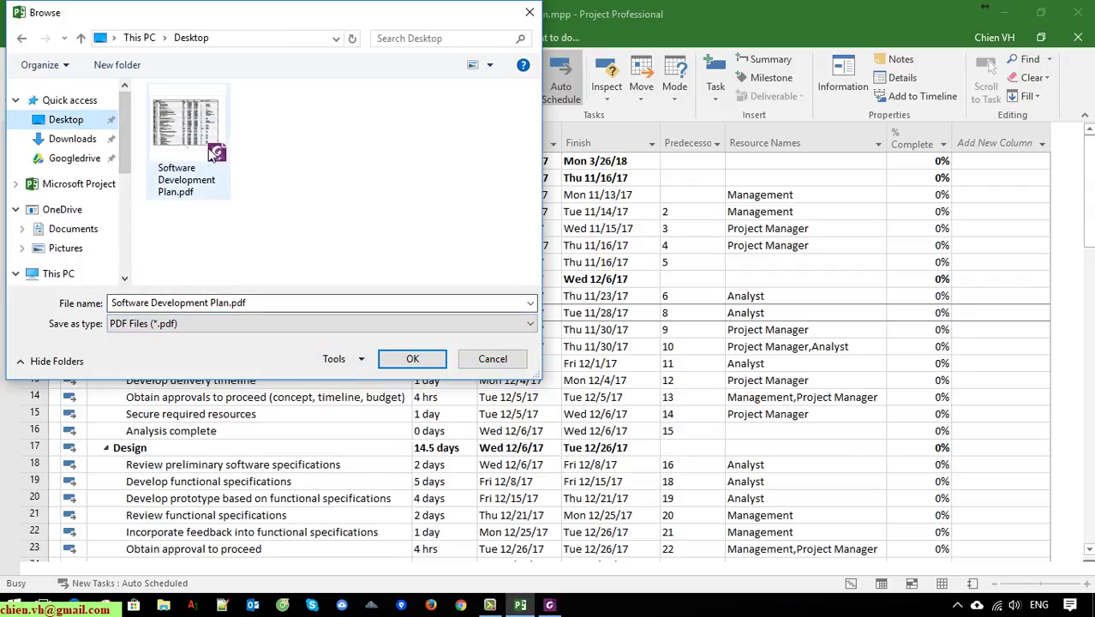
{"action": "mouse_move", "coordinate": [185, 145]}
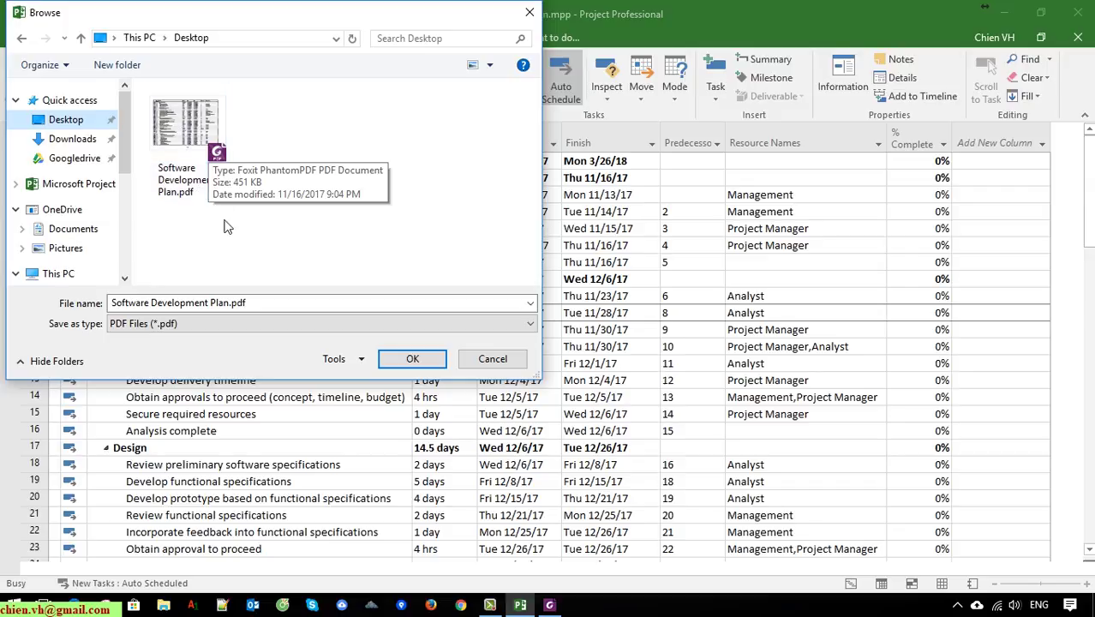
Name the file Software Development Plan 2 and create the PDF with default options
{"action": "left_click", "coordinate": [232, 300]}
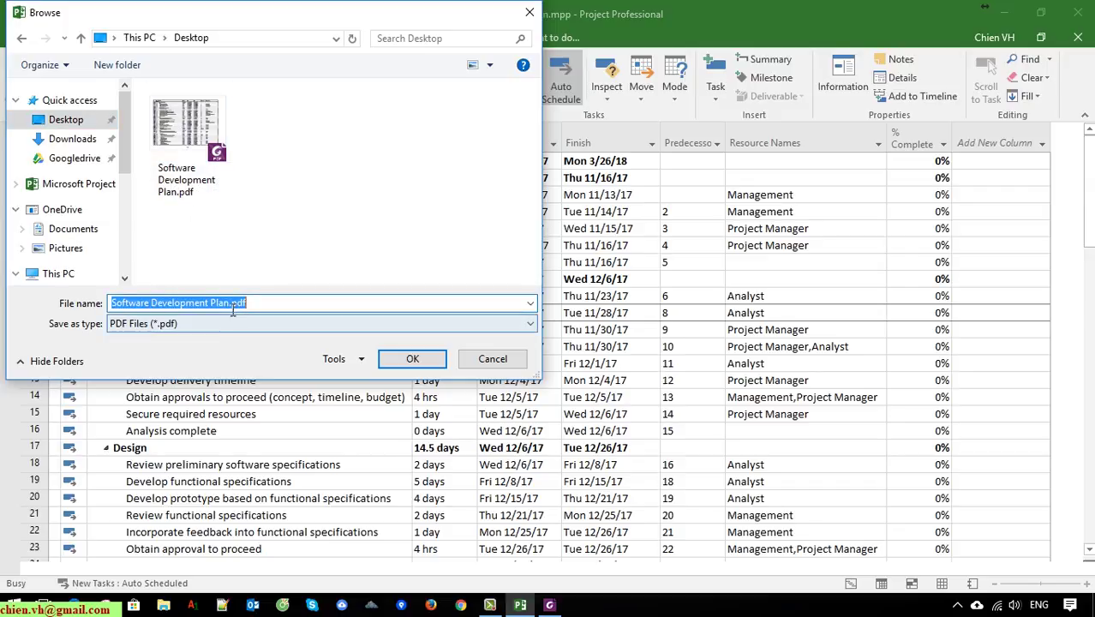
{"action": "left_click", "coordinate": [234, 307]}
{"action": "type", "text": "2"}
{"action": "left_click", "coordinate": [412, 358]}
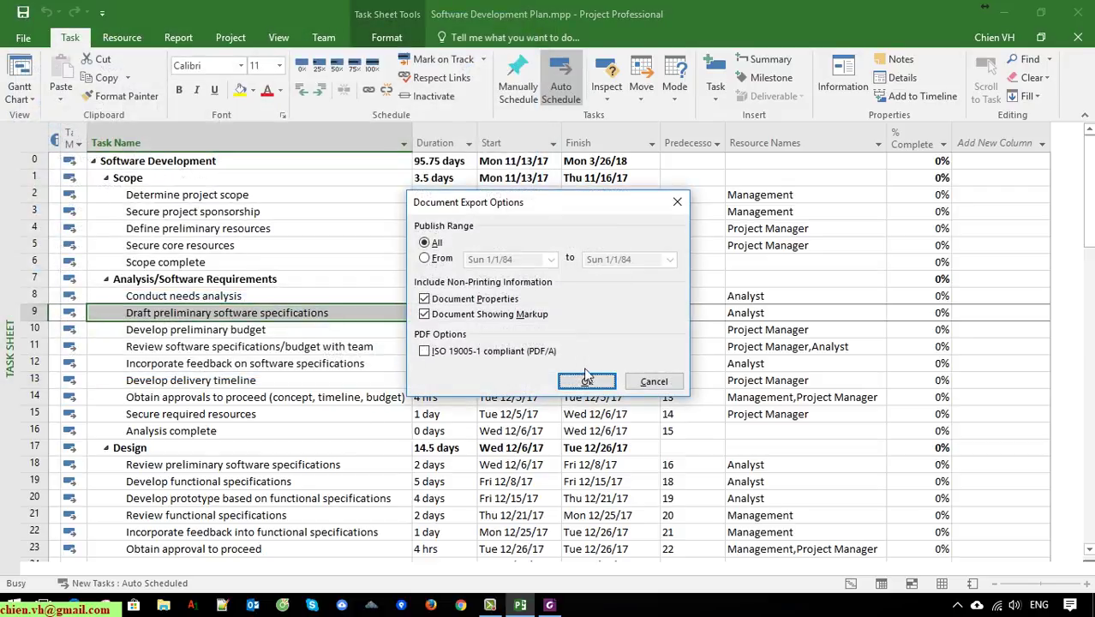
{"action": "left_click", "coordinate": [599, 391]}
Review Software Development Plan 2.pdf in Foxit PhantomPDF, then close all its tabs and the program
{"action": "left_click", "coordinate": [1008, 12]}
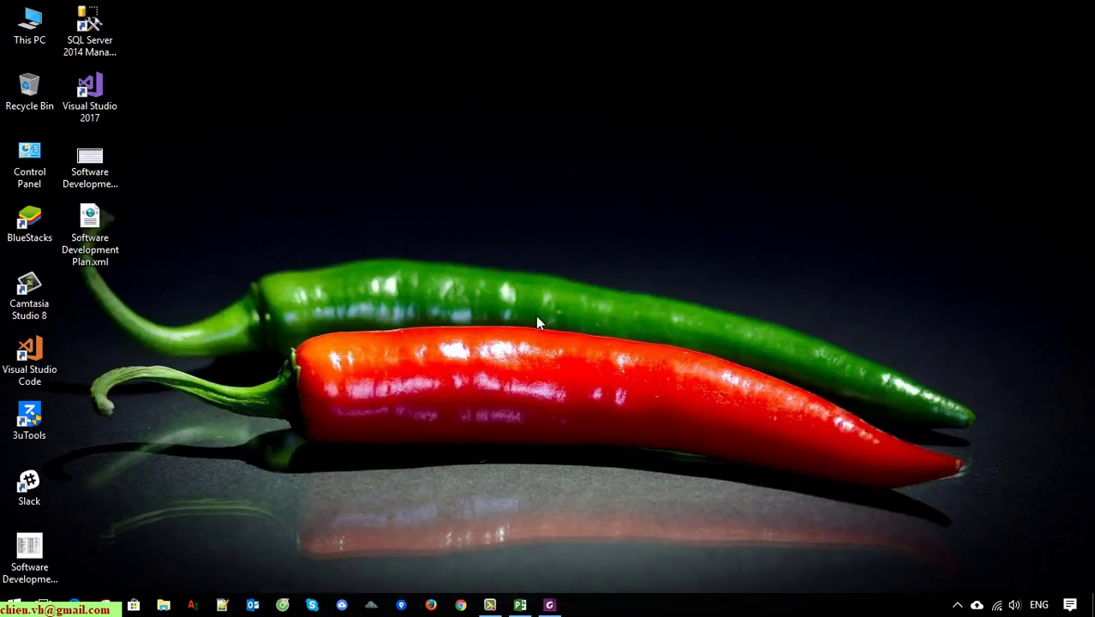
{"action": "double_click", "coordinate": [103, 293]}
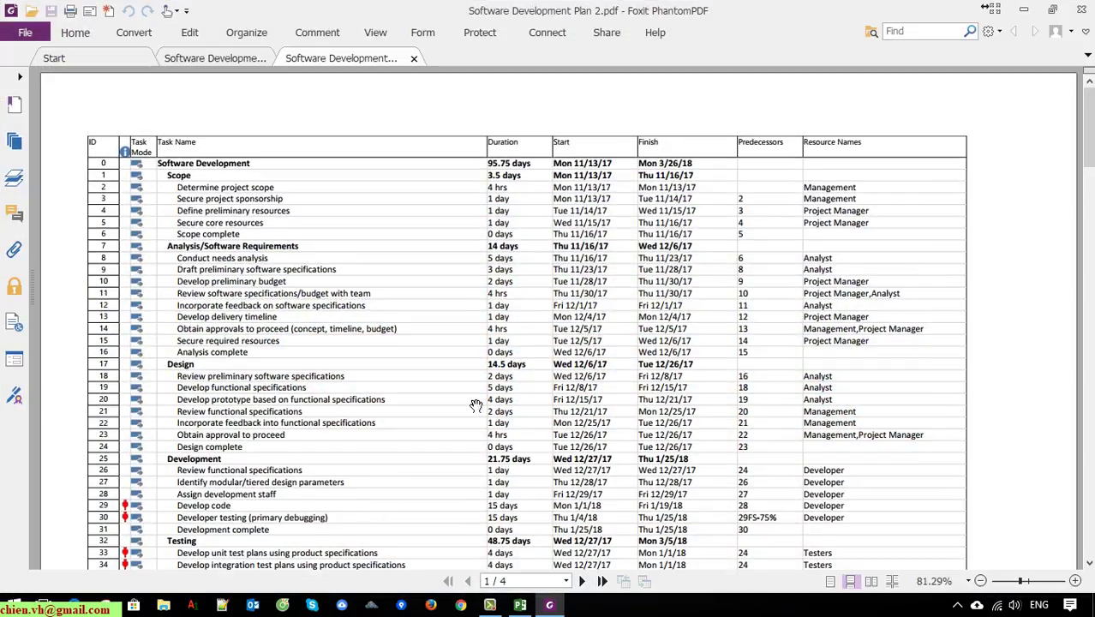
{"action": "scroll", "coordinate": [587, 404], "scroll_direction": "down", "scroll_amount": 3}
{"action": "scroll", "coordinate": [599, 389], "scroll_direction": "down", "scroll_amount": 8}
{"action": "scroll", "coordinate": [608, 385], "scroll_direction": "up", "scroll_amount": 4}
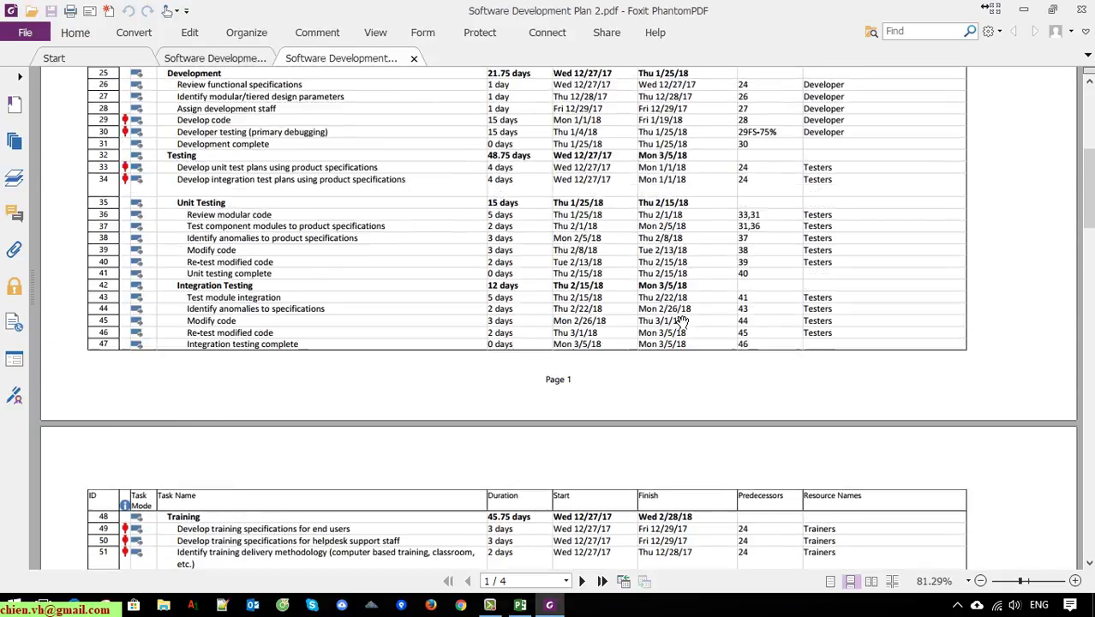
{"action": "scroll", "coordinate": [608, 385], "scroll_direction": "up", "scroll_amount": 3}
{"action": "left_click", "coordinate": [1079, 9]}
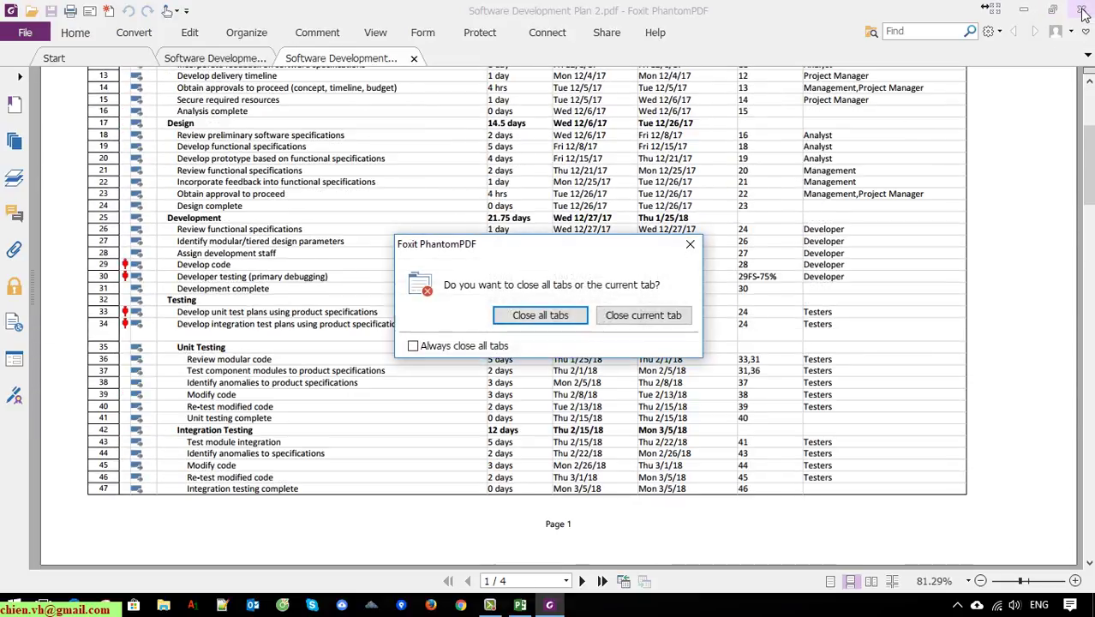
{"action": "left_click", "coordinate": [541, 314]}
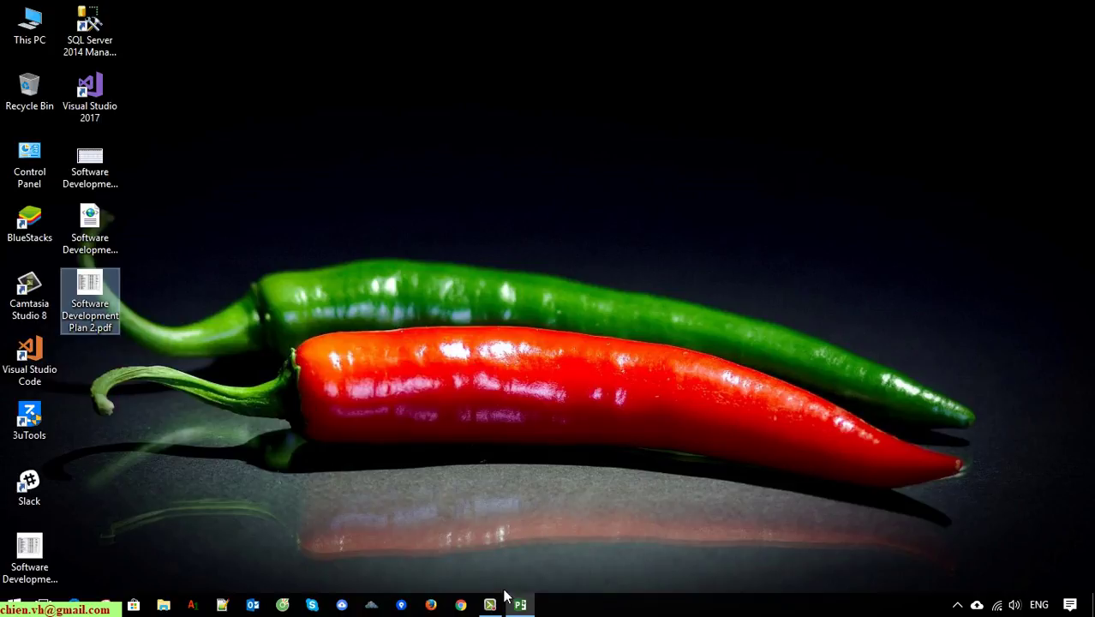
Start a PDF/XPS export of the plan with XPS Files as the output type
{"action": "left_click", "coordinate": [518, 604]}
{"action": "left_click", "coordinate": [21, 12]}
{"action": "left_click", "coordinate": [44, 292]}
{"action": "left_click", "coordinate": [418, 238]}
{"action": "left_click", "coordinate": [180, 323]}
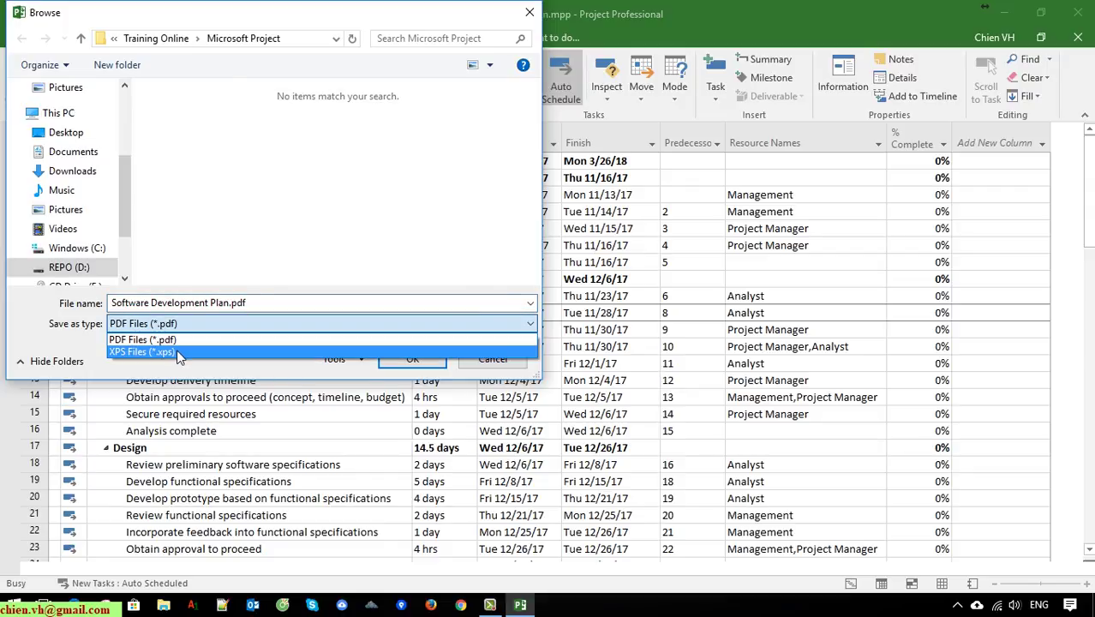
{"action": "left_click", "coordinate": [178, 352]}
Save Software Development Plan.xps to the desktop and view it full screen
{"action": "left_click_drag", "start_coordinate": [126, 190], "coordinate": [118, 114]}
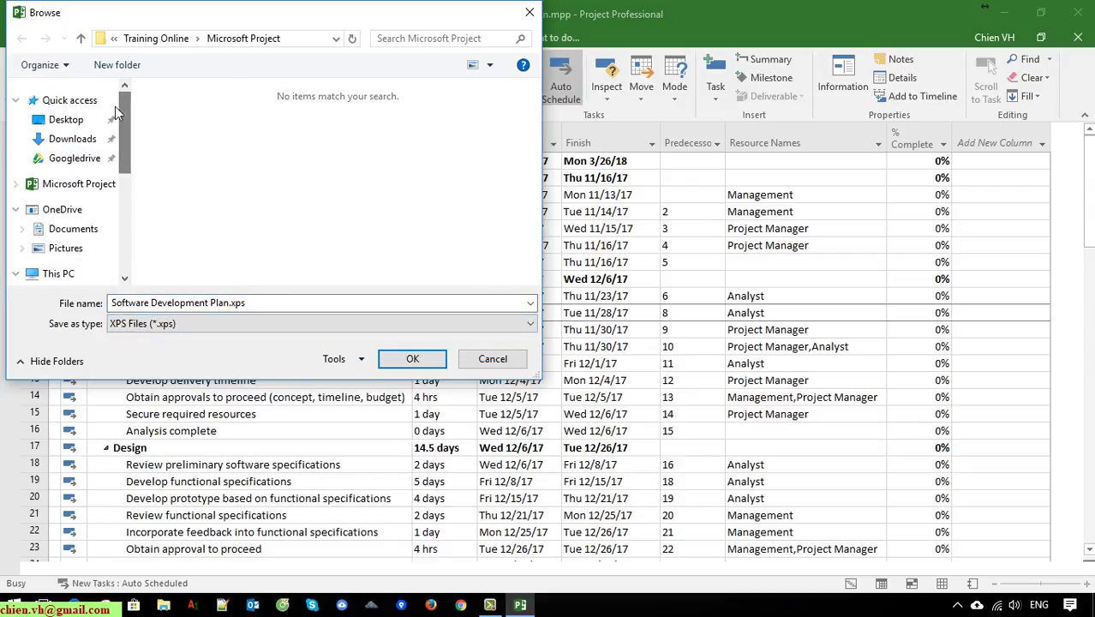
{"action": "left_click", "coordinate": [86, 119]}
{"action": "left_click", "coordinate": [412, 358]}
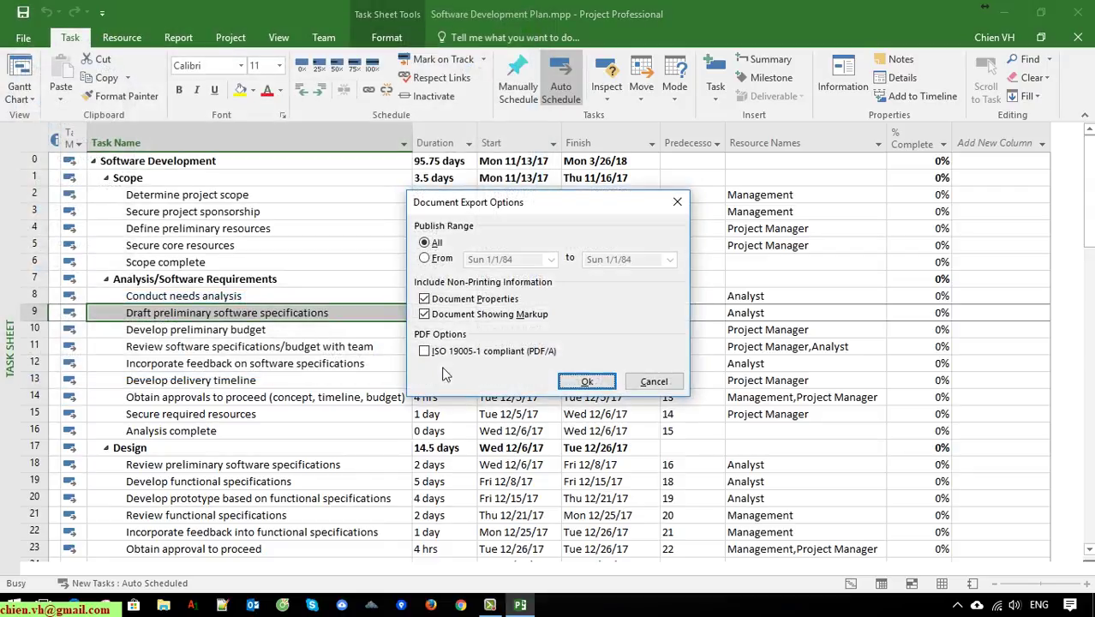
{"action": "left_click", "coordinate": [591, 387]}
{"action": "left_click", "coordinate": [1004, 13]}
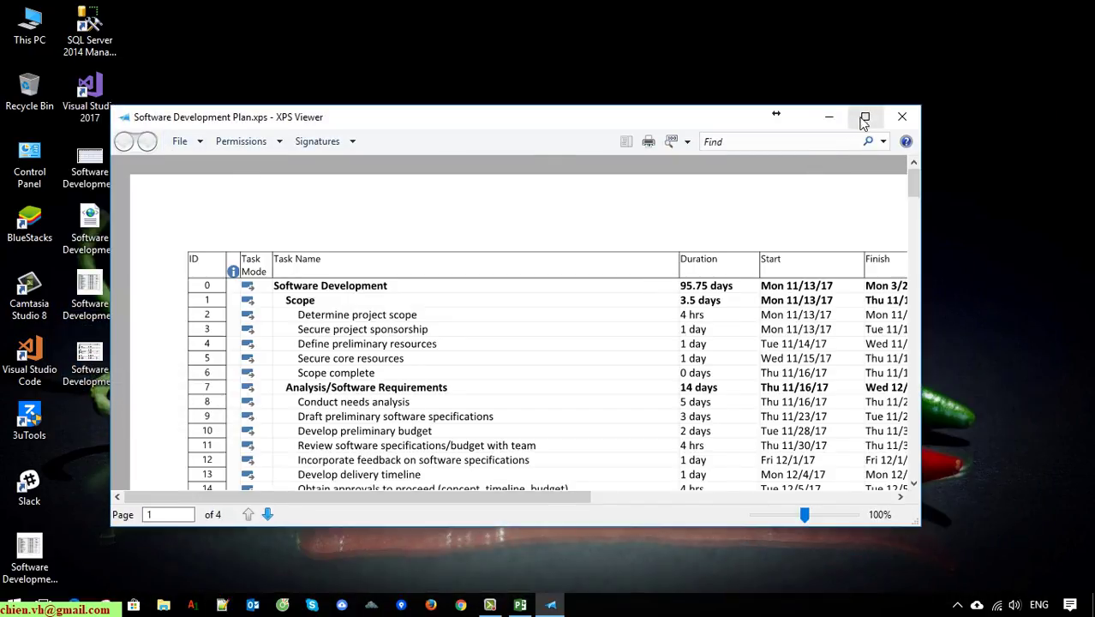
{"action": "left_click", "coordinate": [863, 117]}
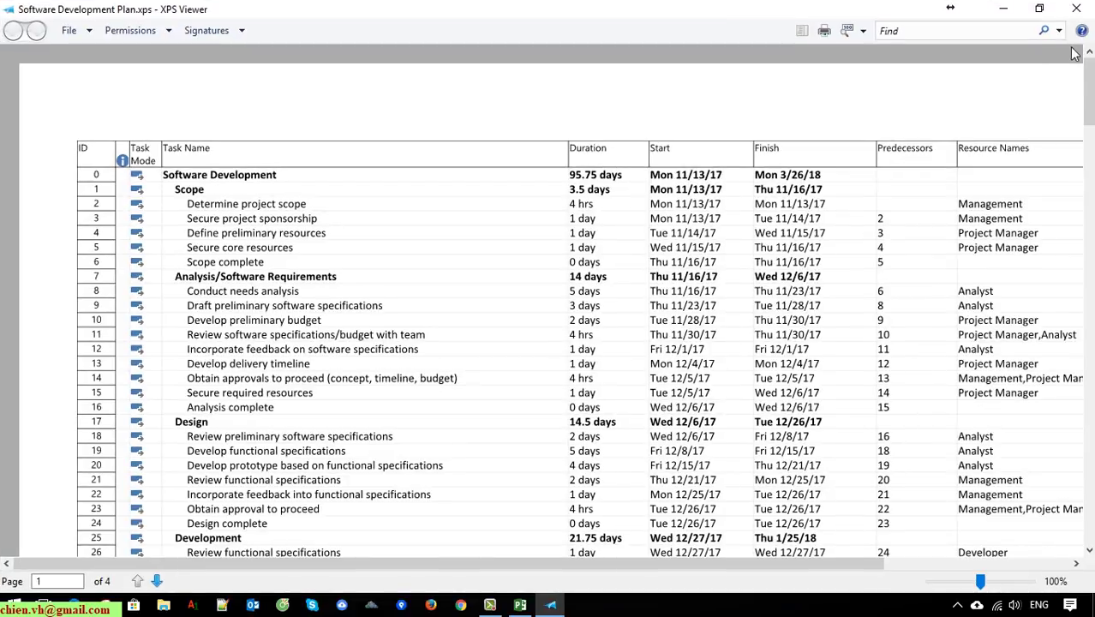
{"action": "mouse_move", "coordinate": [1088, 94]}
{"action": "left_mouse_down"}
{"action": "mouse_move", "coordinate": [1089, 219]}
{"action": "mouse_move", "coordinate": [1088, 86]}
{"action": "left_mouse_up"}
Close XPS Viewer and restore the task sheet with Secure core resources selected
{"action": "left_click", "coordinate": [1076, 8]}
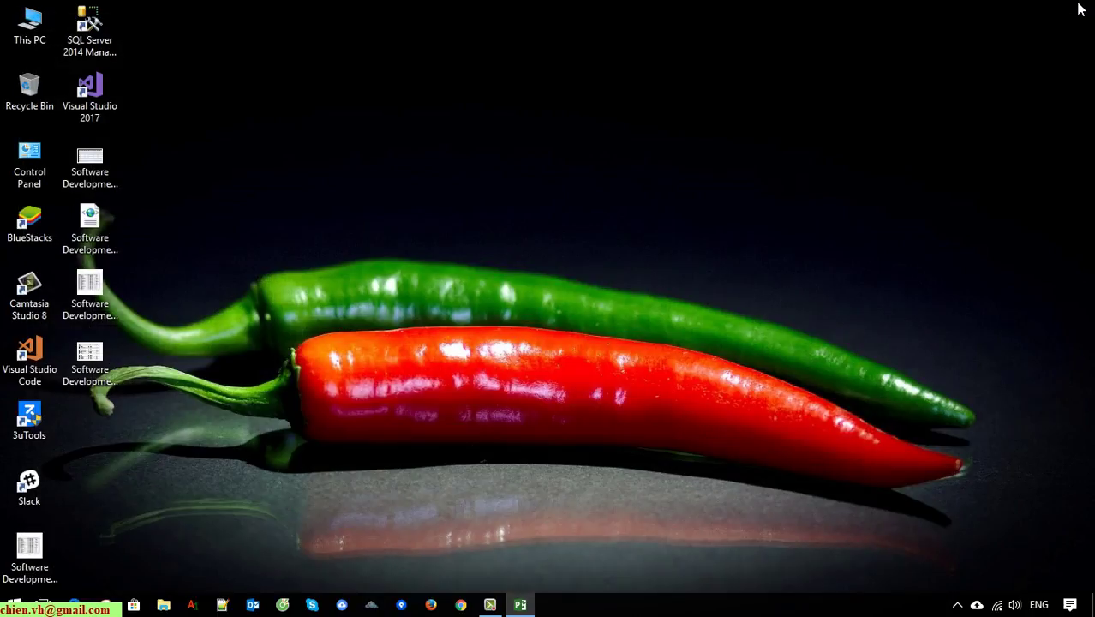
{"action": "left_click", "coordinate": [520, 603]}
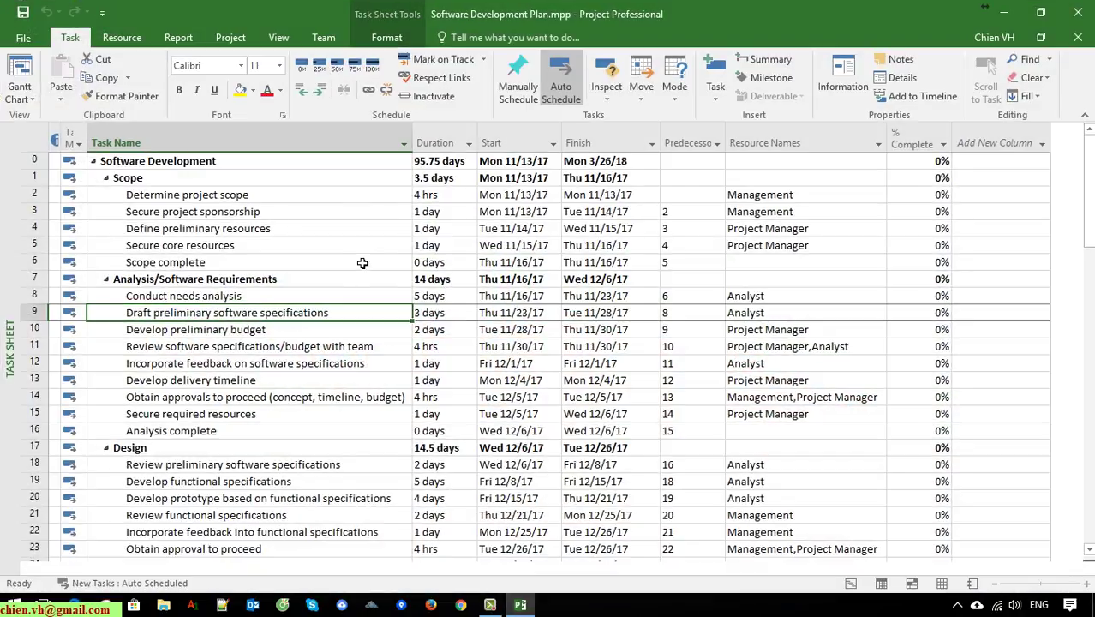
{"action": "key", "text": "Up"}
{"action": "key", "text": "Up"}
{"action": "key", "text": "Up"}
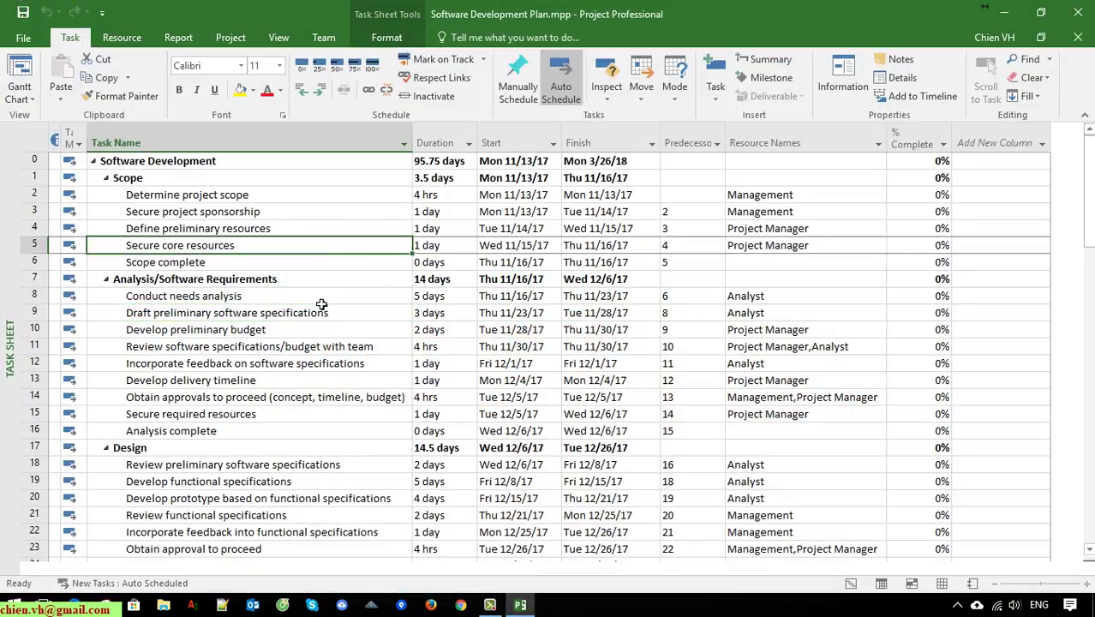
{"action": "scroll", "coordinate": [321, 305], "scroll_direction": "down", "scroll_amount": 4}
{"action": "scroll", "coordinate": [324, 321], "scroll_direction": "up", "scroll_amount": 4}
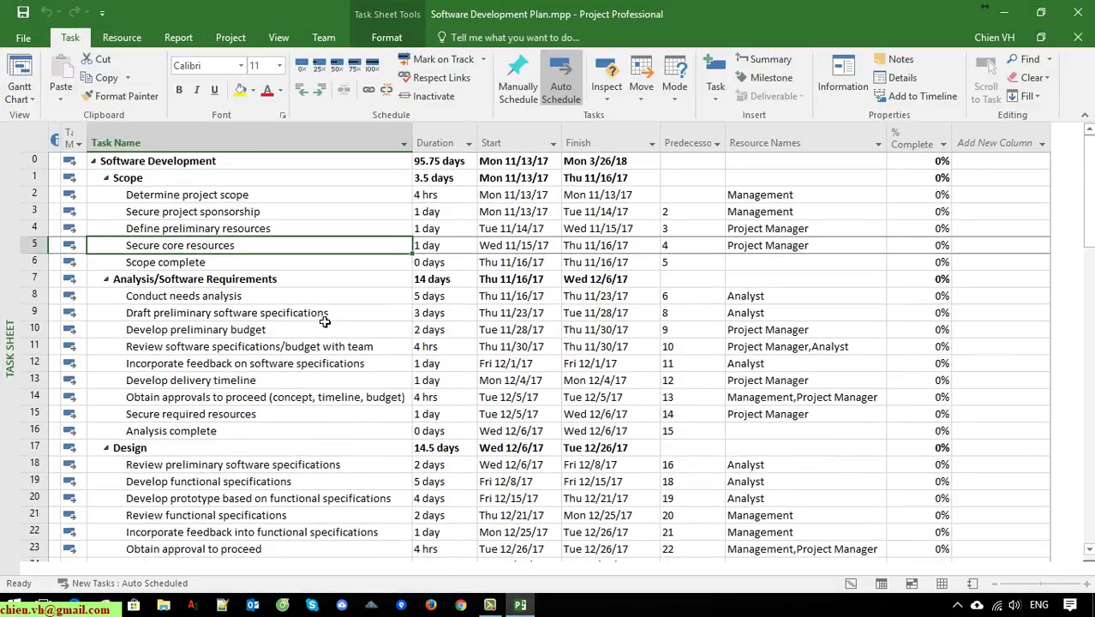